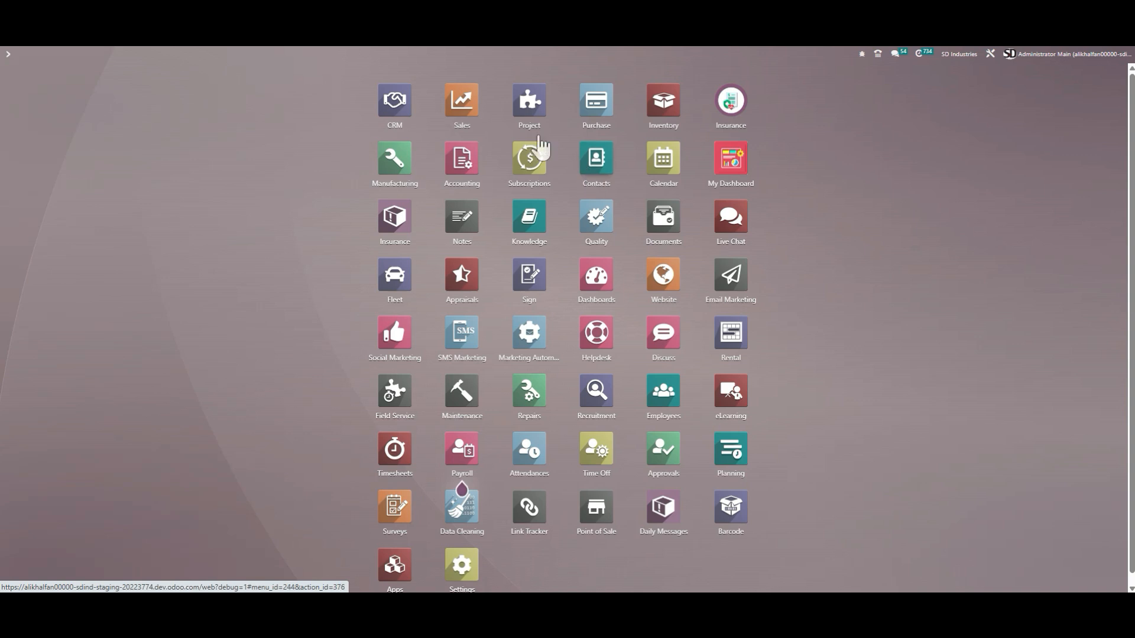
Step: Open the Project app and open the project 23 - Offutt AFB NC3 Alert Facility (PRO-00038)
click(528, 118)
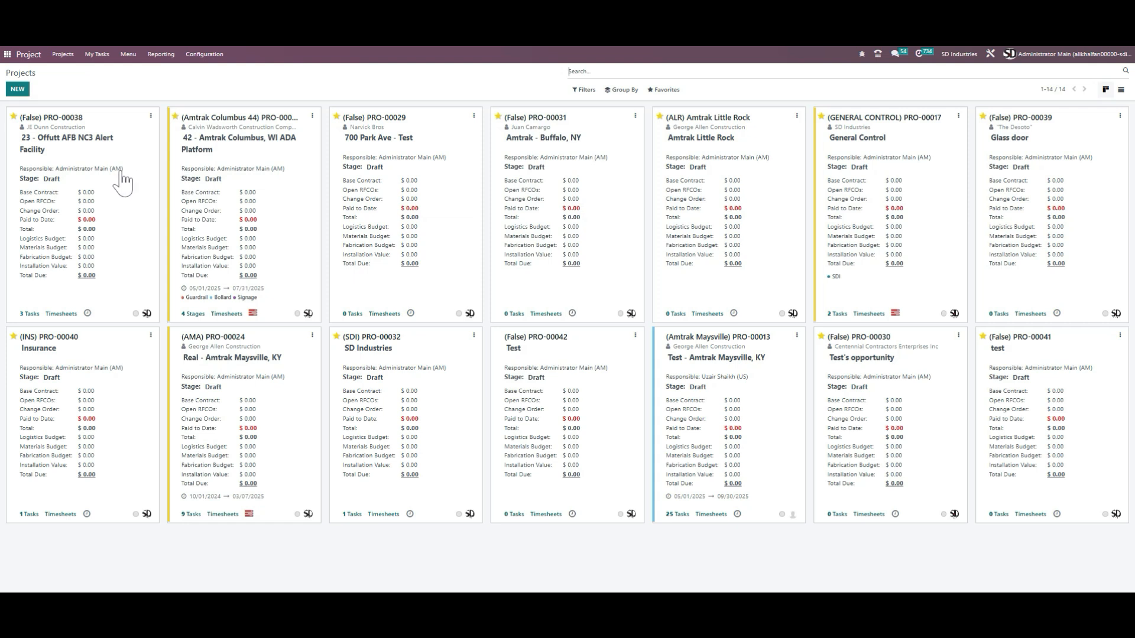
click(127, 57)
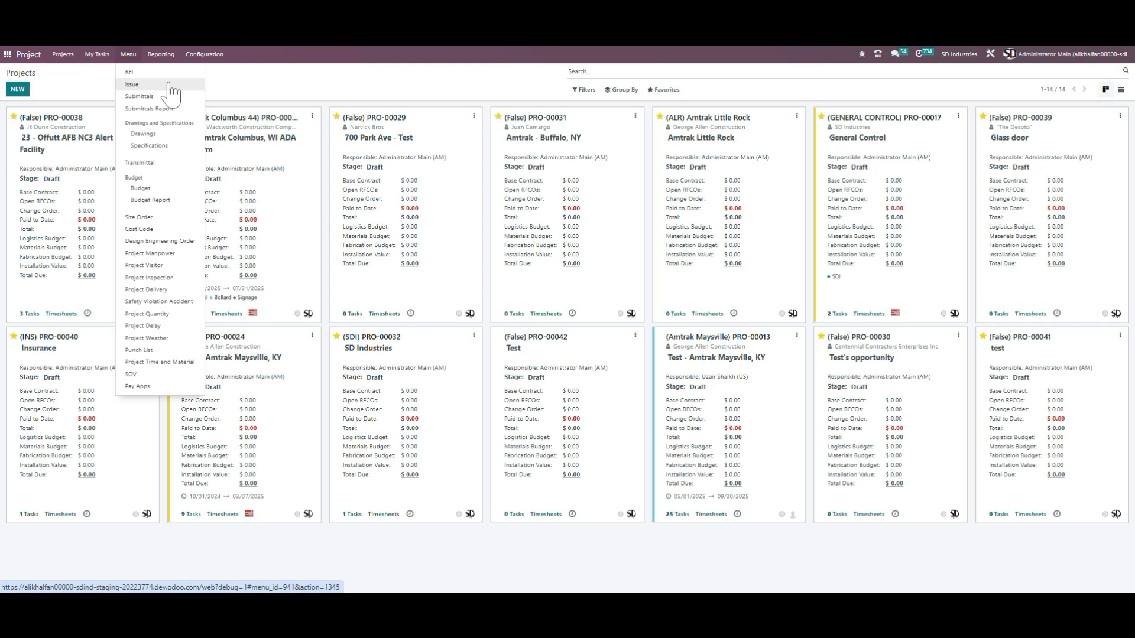
click(263, 87)
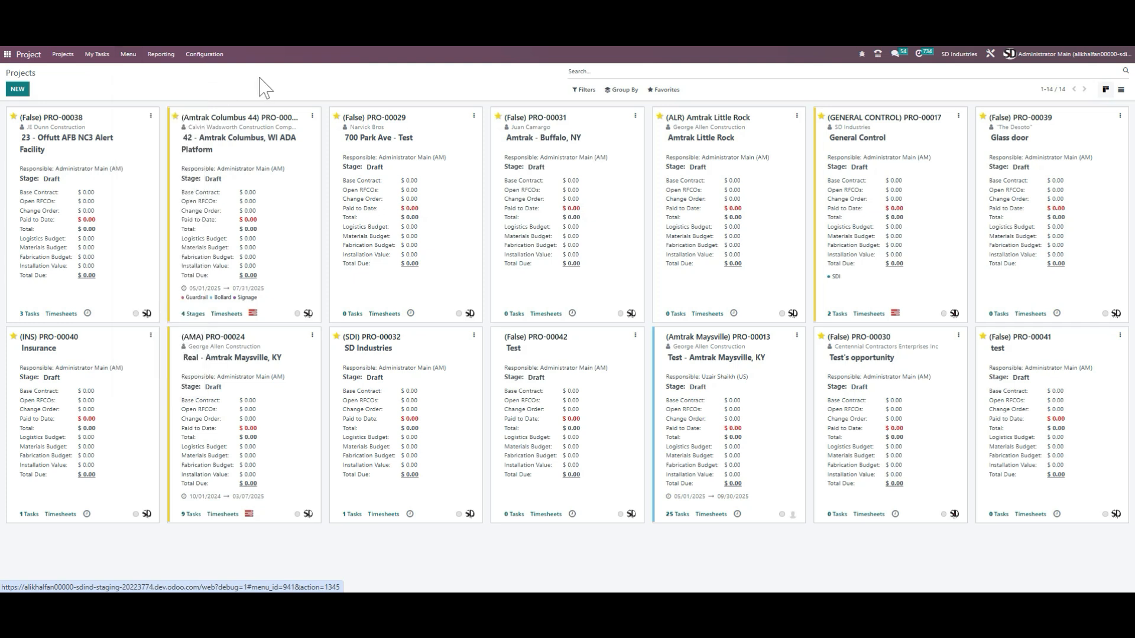
click(130, 223)
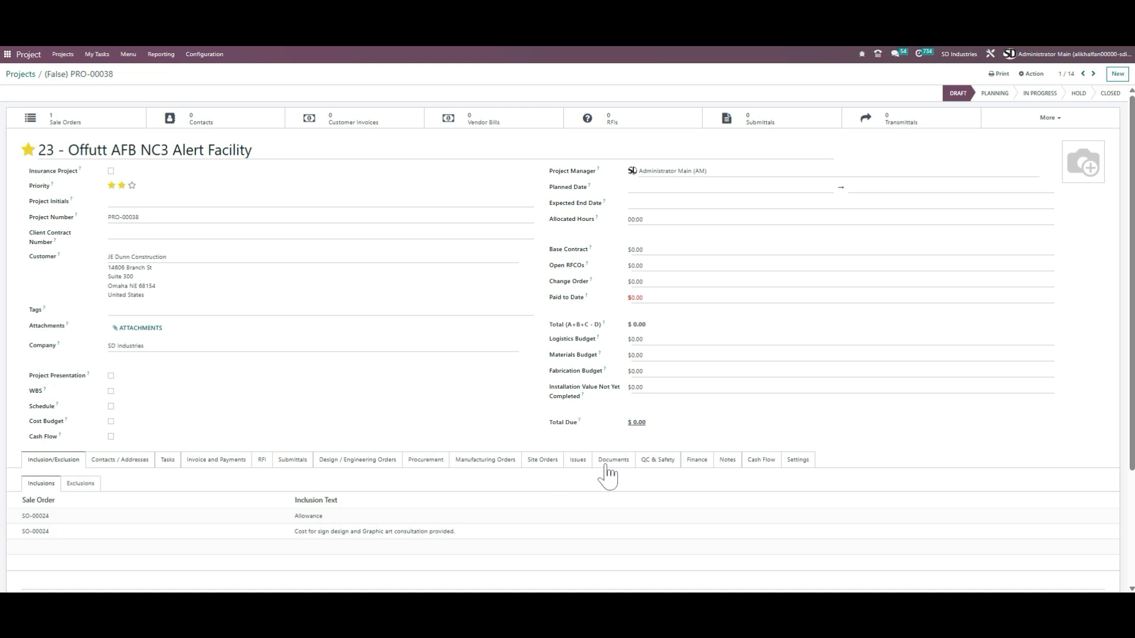
Step: Open the project's Issues tab and view a new issue form, closing it without saving
click(579, 463)
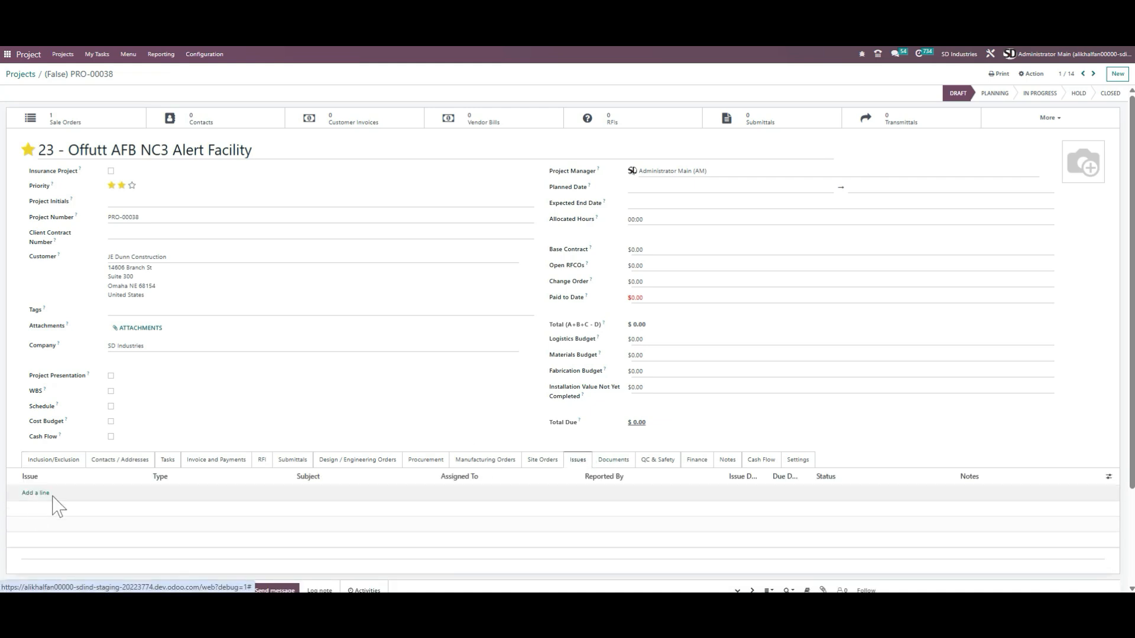
click(83, 495)
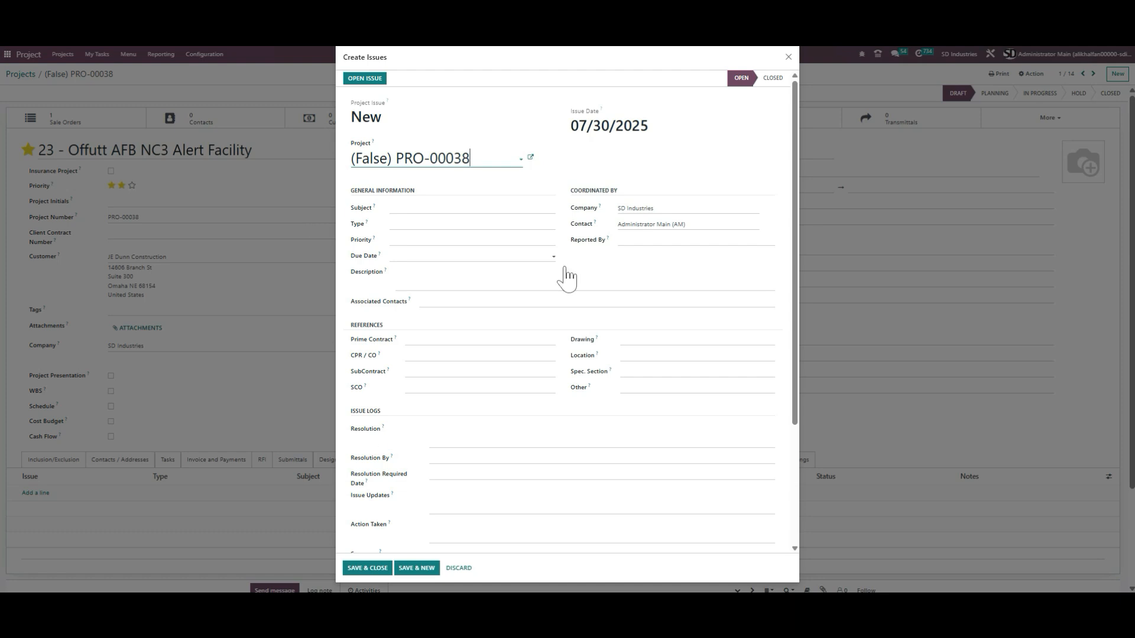
click(788, 57)
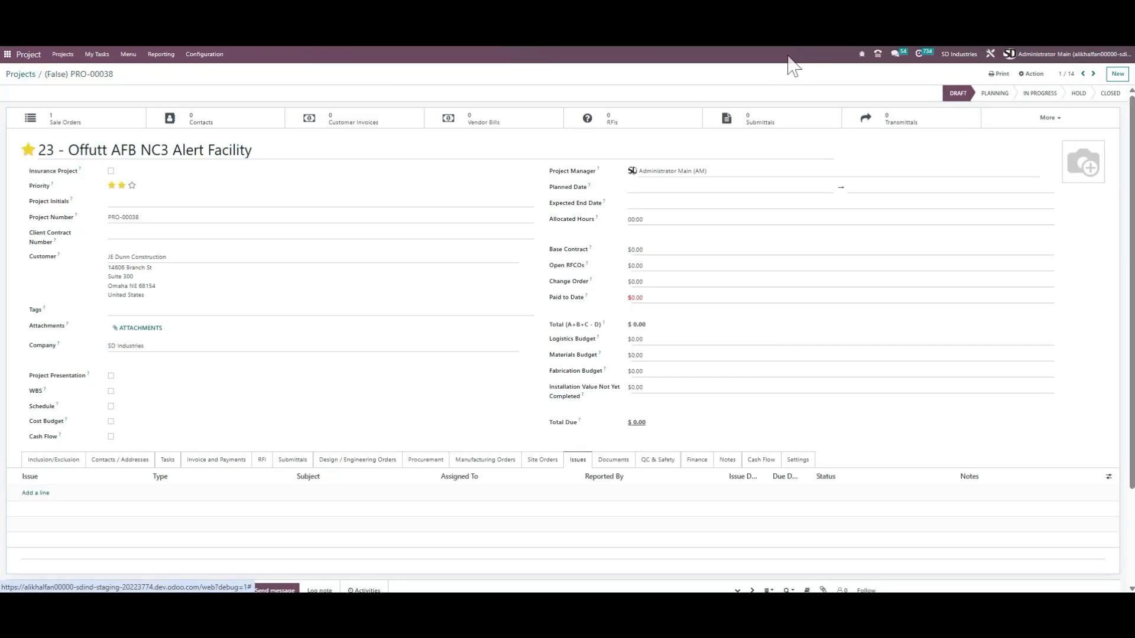
Step: Open the project's Submittals tab and view a new submittal form, closing it without saving
click(129, 56)
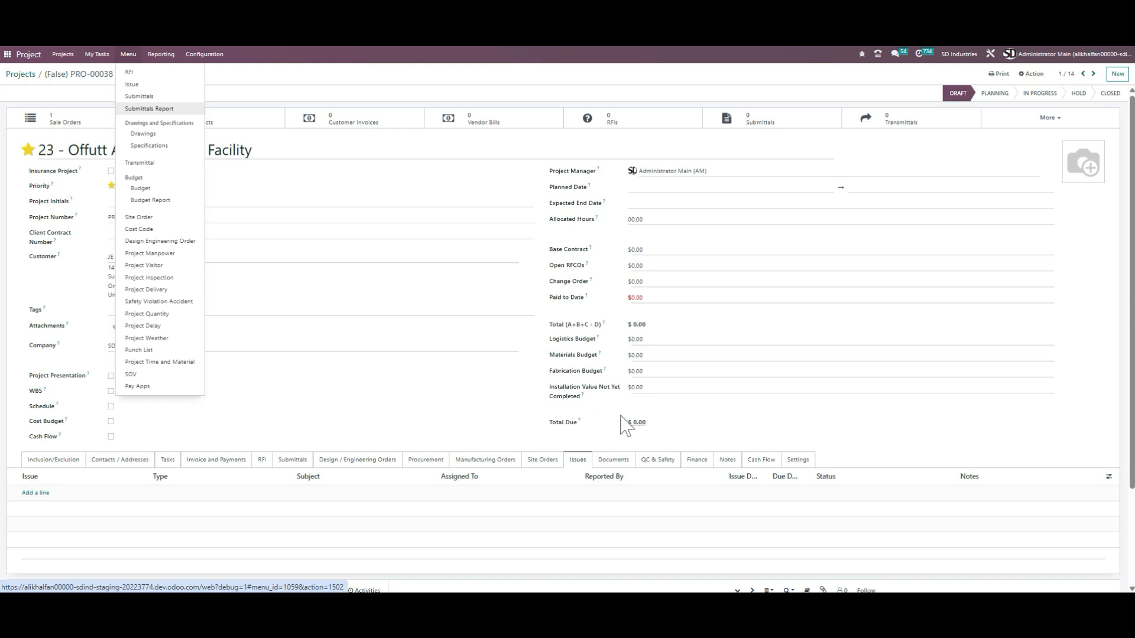
click(446, 417)
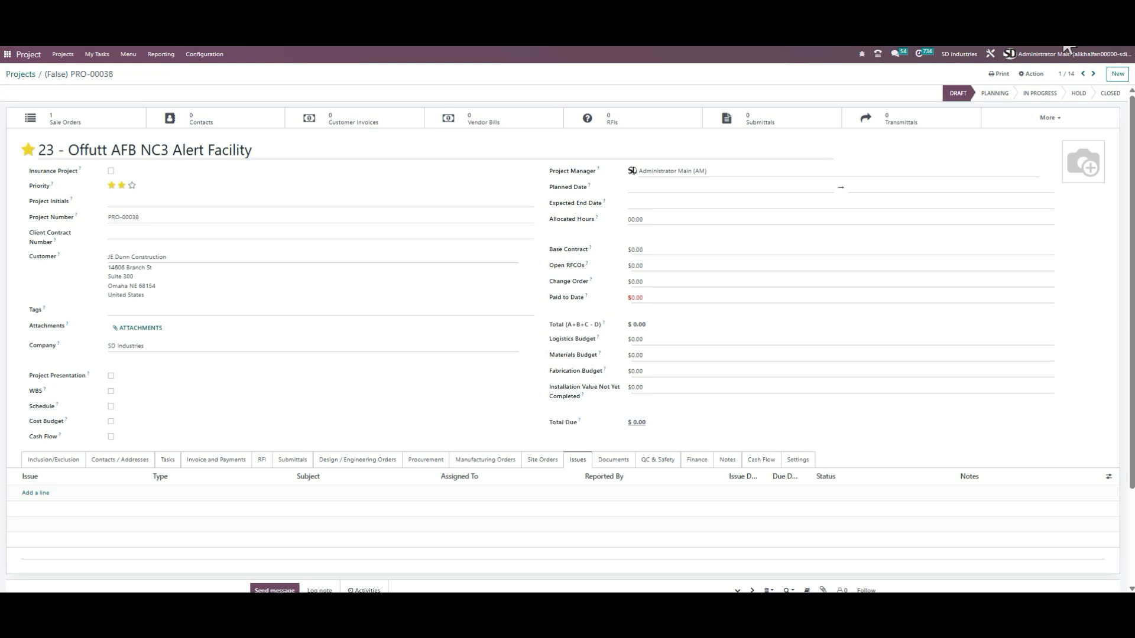
click(293, 460)
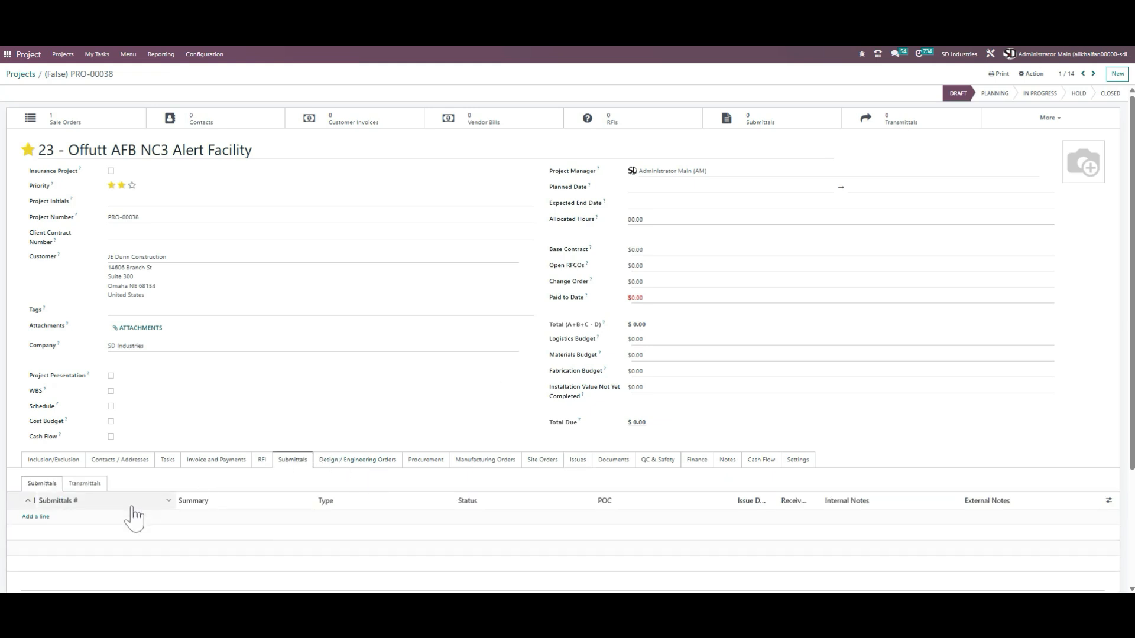
click(37, 517)
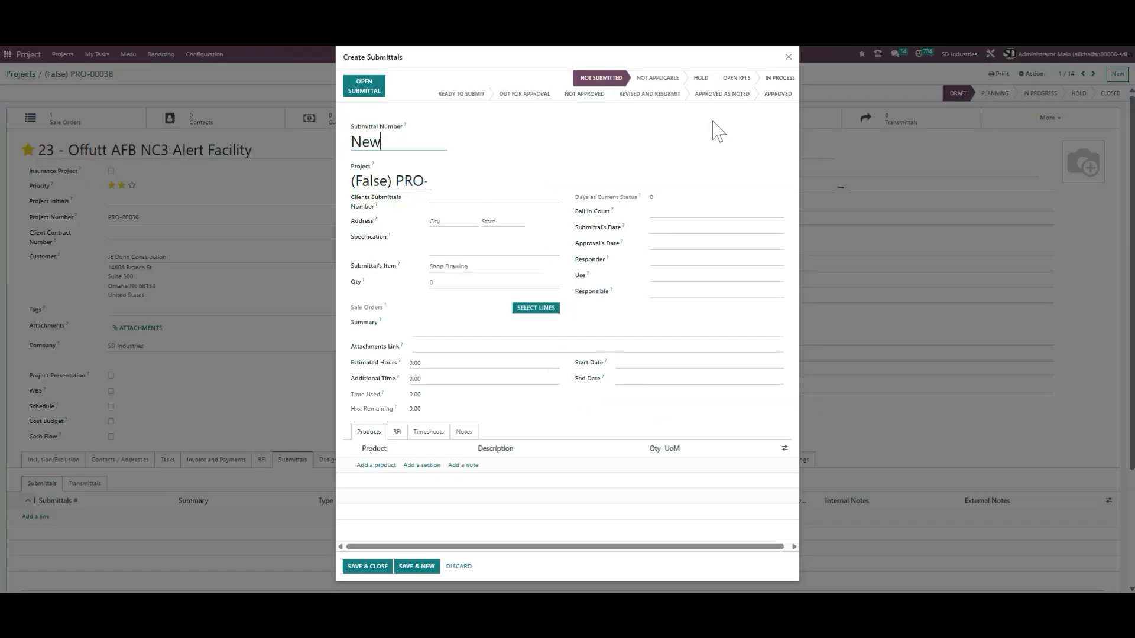
click(788, 57)
Step: Switch to the Transmittals subtab and view a new transmittal form, closing it without saving
click(84, 486)
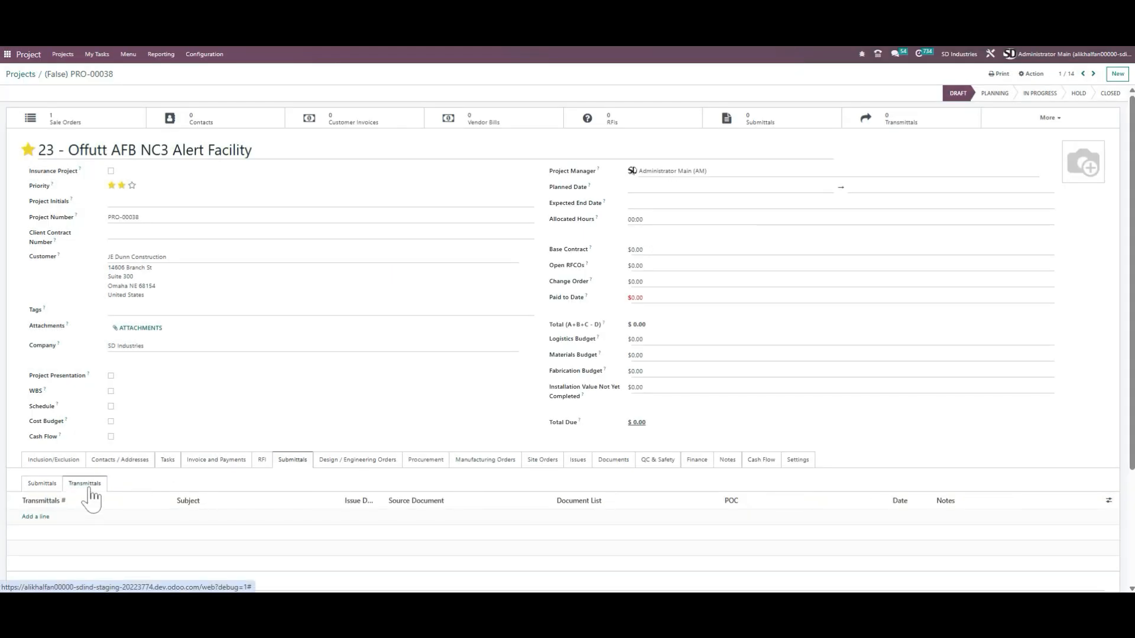
click(37, 516)
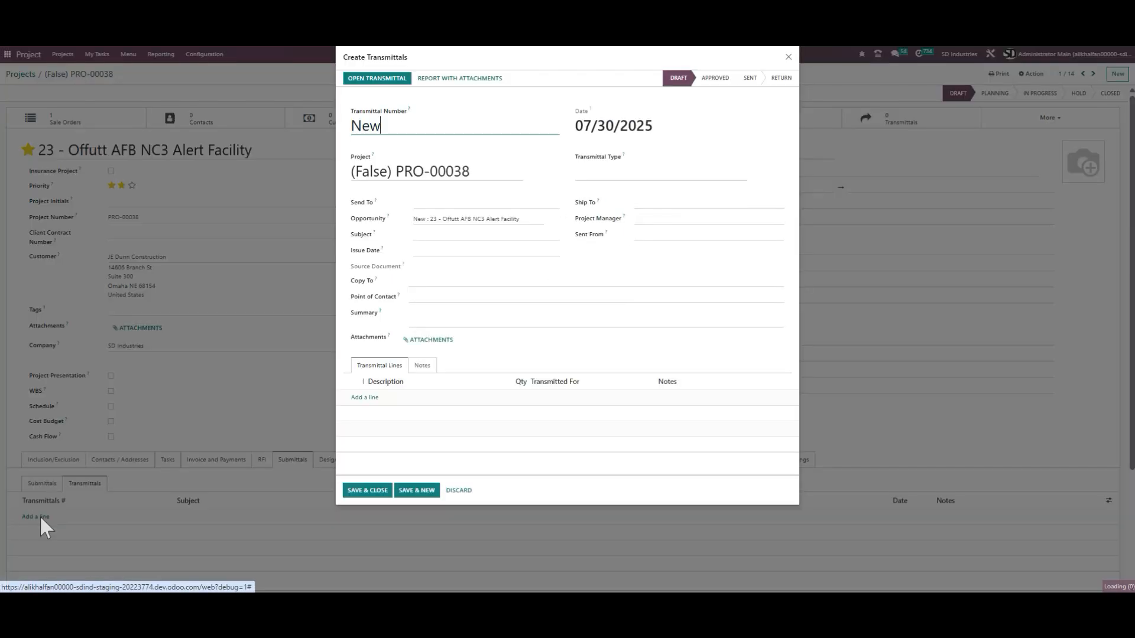
click(788, 58)
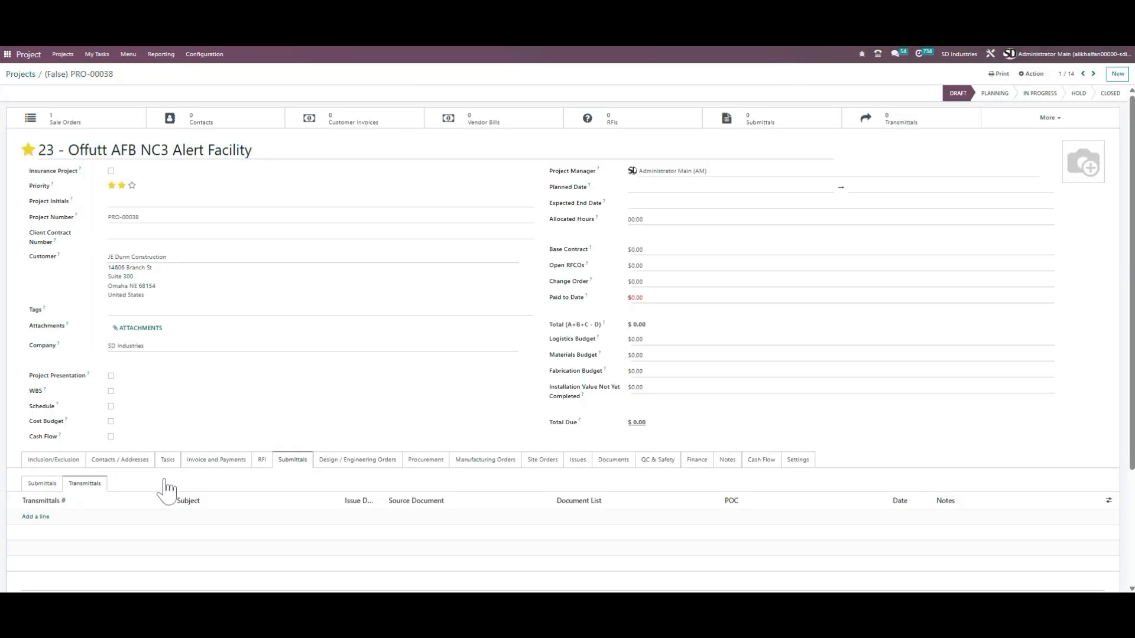
Step: Browse the Submittals and Transmittals subtabs and reopen the new submittal form, closing it unsaved
click(129, 55)
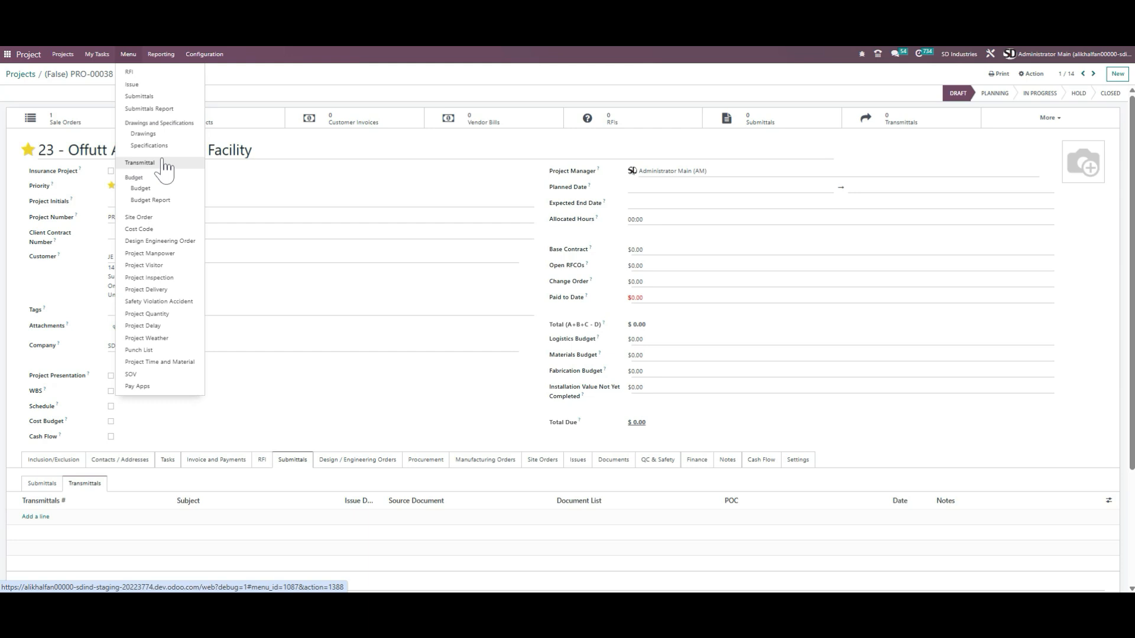
click(42, 484)
click(83, 483)
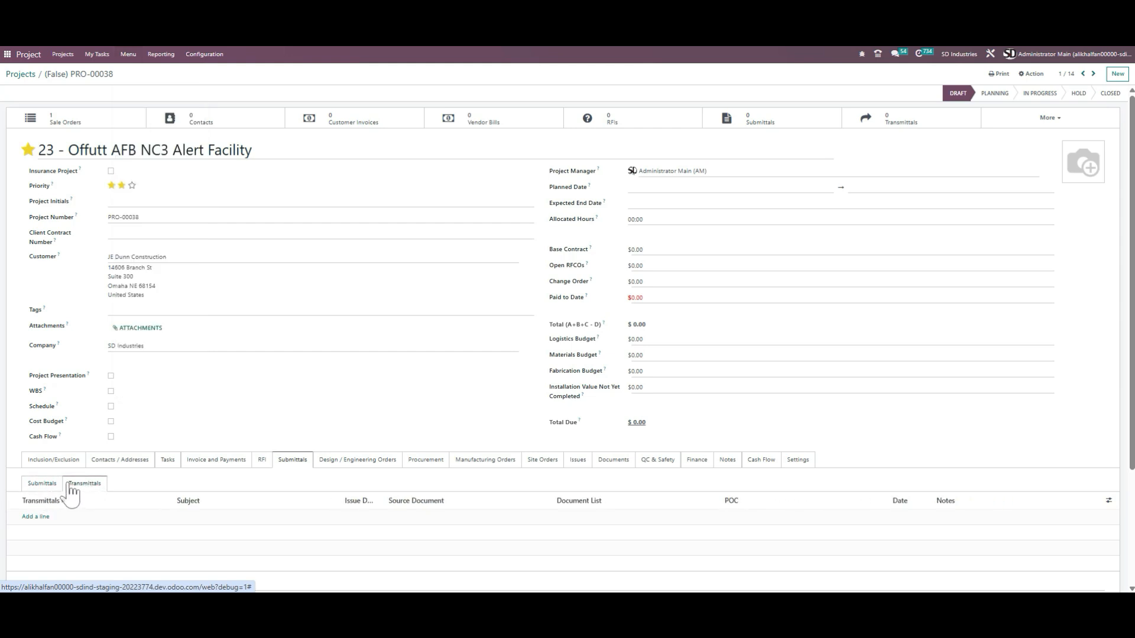
click(54, 484)
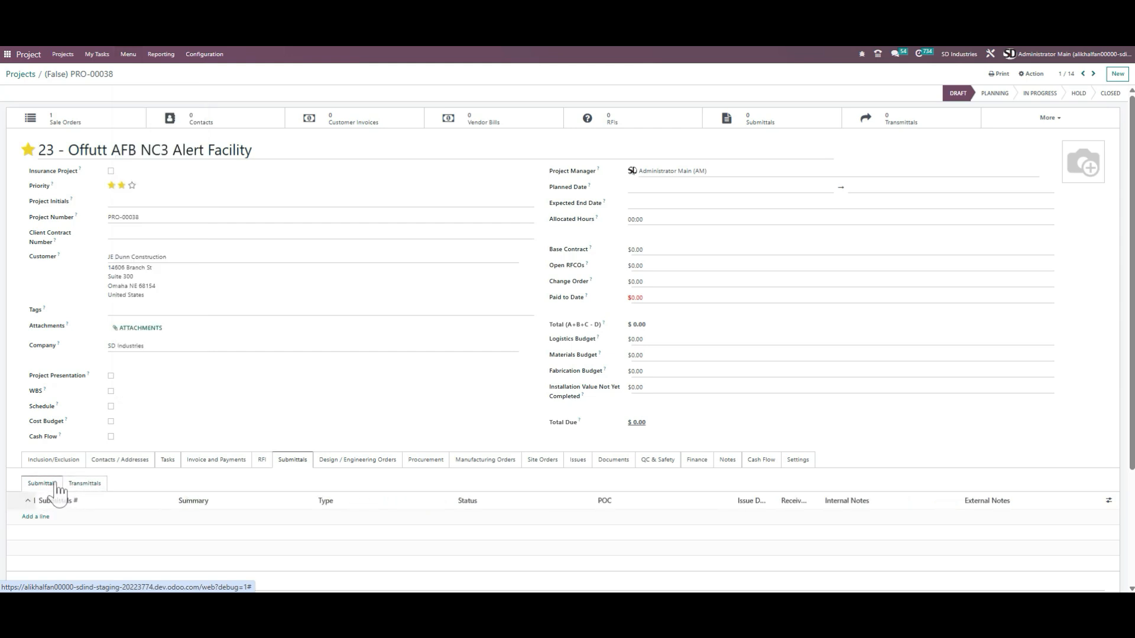
click(35, 517)
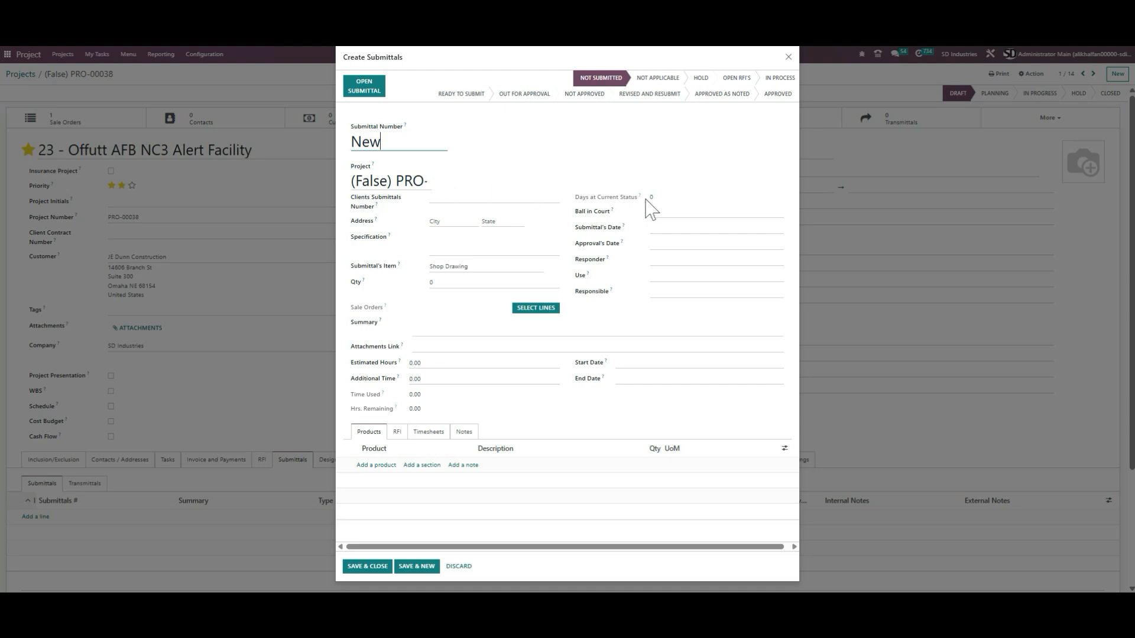
click(790, 59)
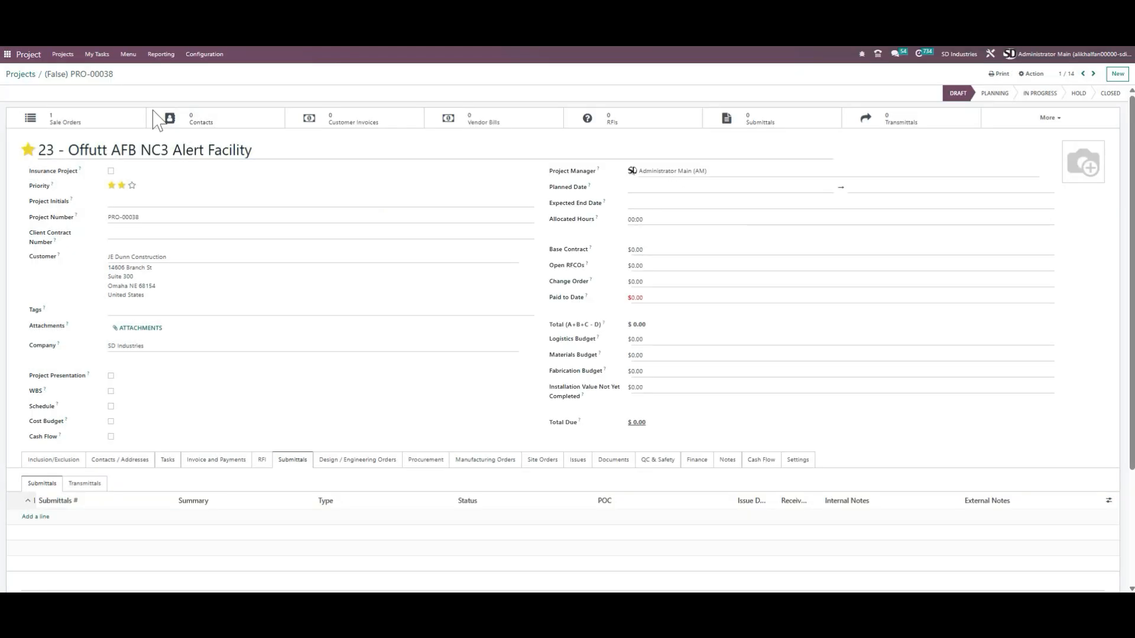
Step: Create a new submittal from the Submittals list and assign it to project (False) PRO-00038
click(128, 55)
click(151, 98)
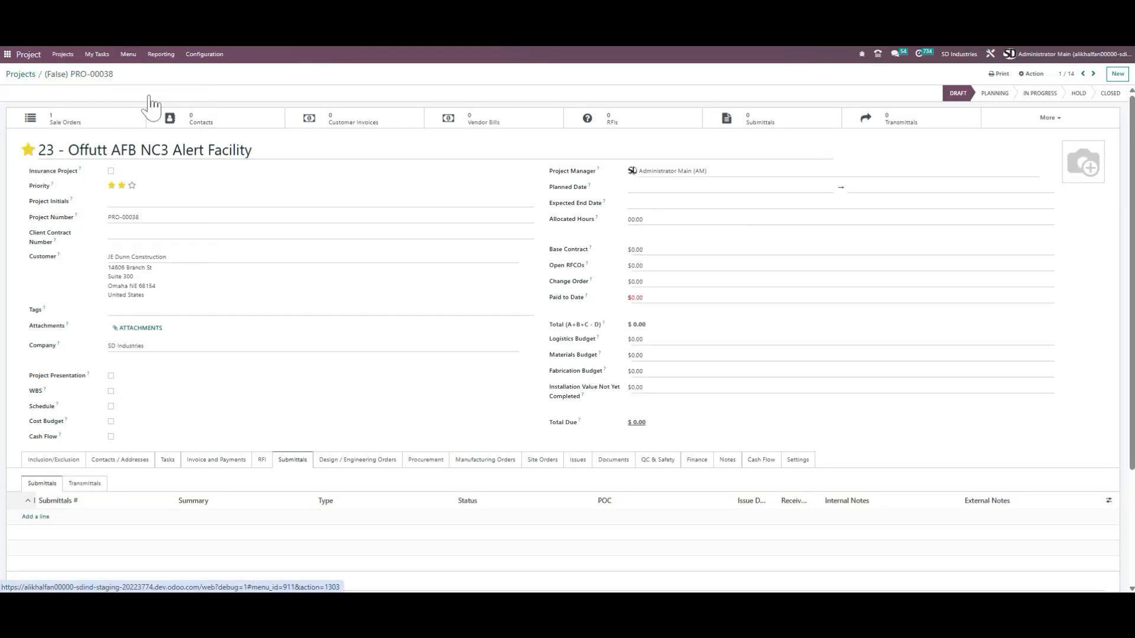
click(17, 92)
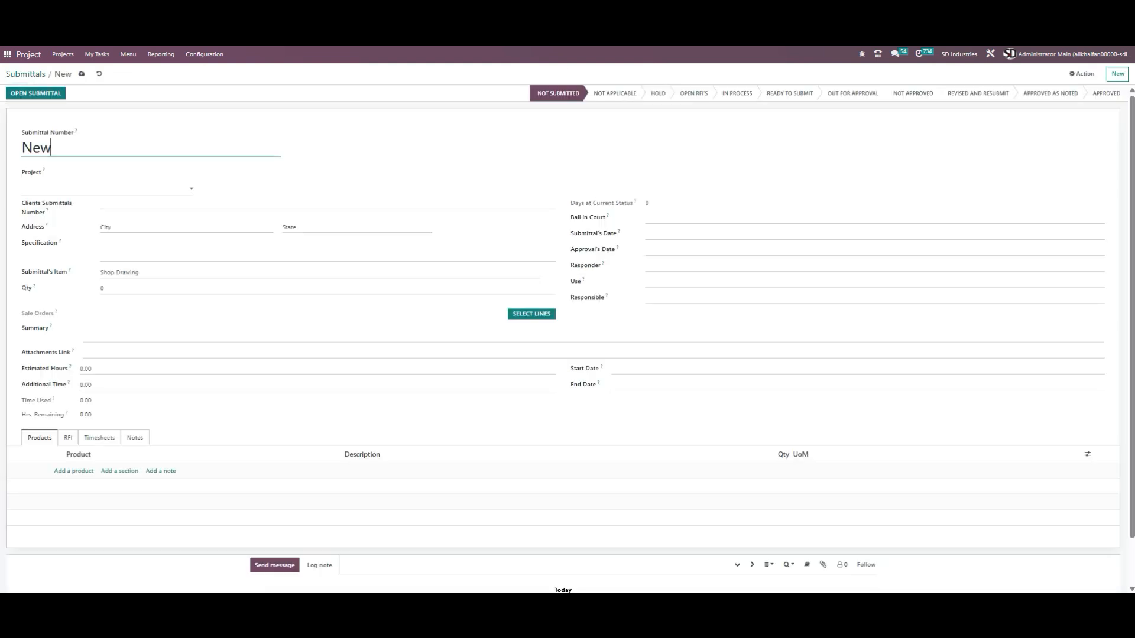
click(106, 188)
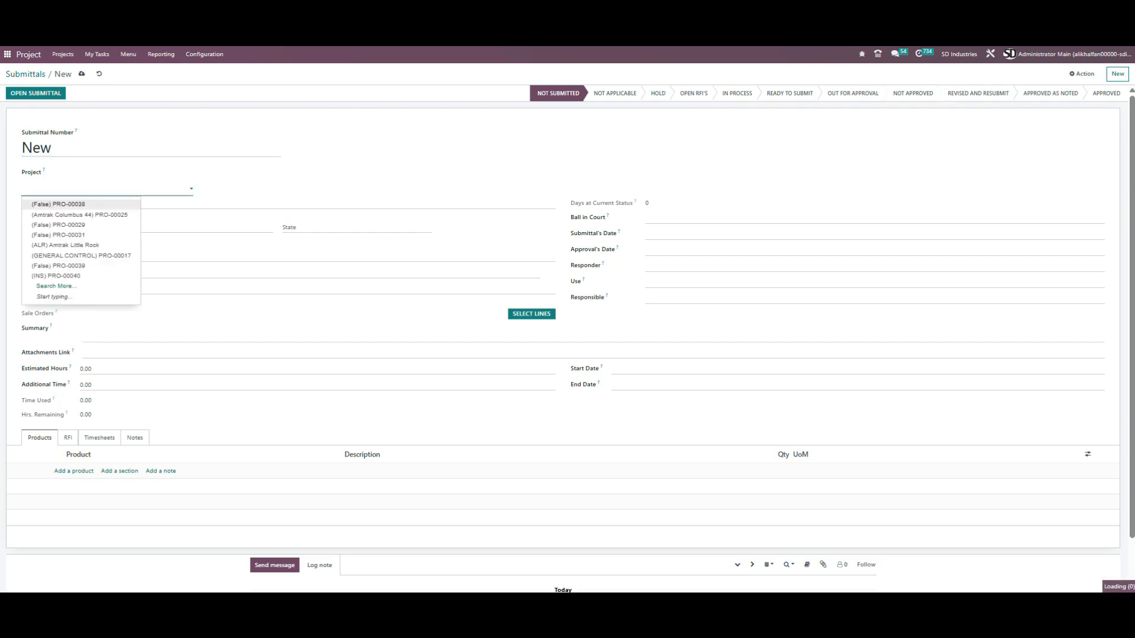
click(107, 207)
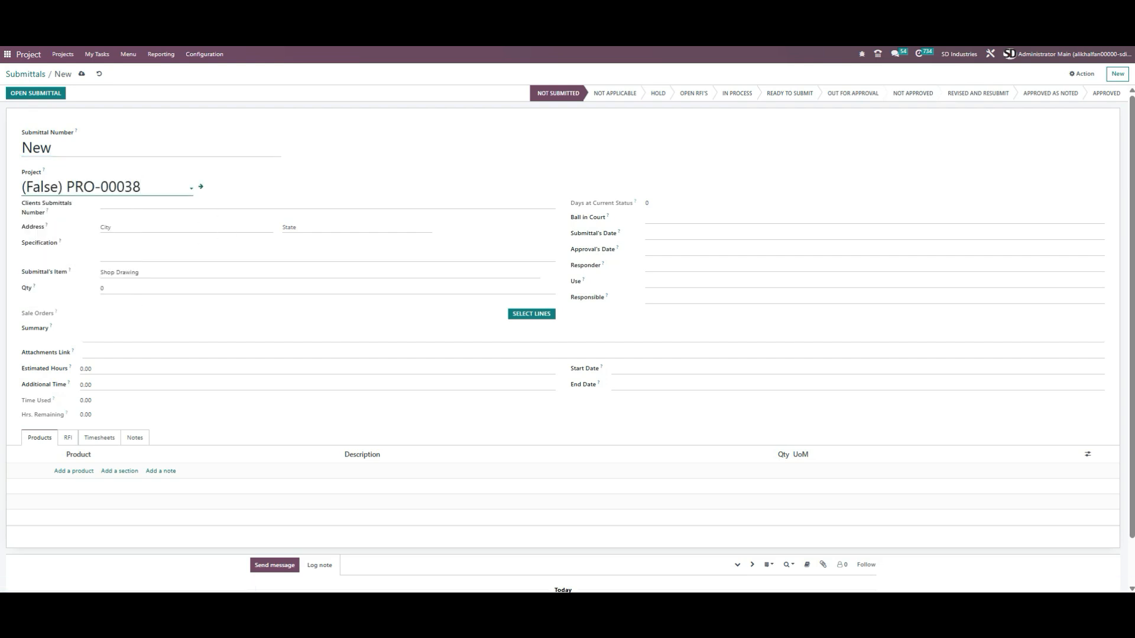
Step: Step through the submittal's number, address, specification, Submittal's Item and Qty fields, keeping Shop Drawing as the item
click(112, 204)
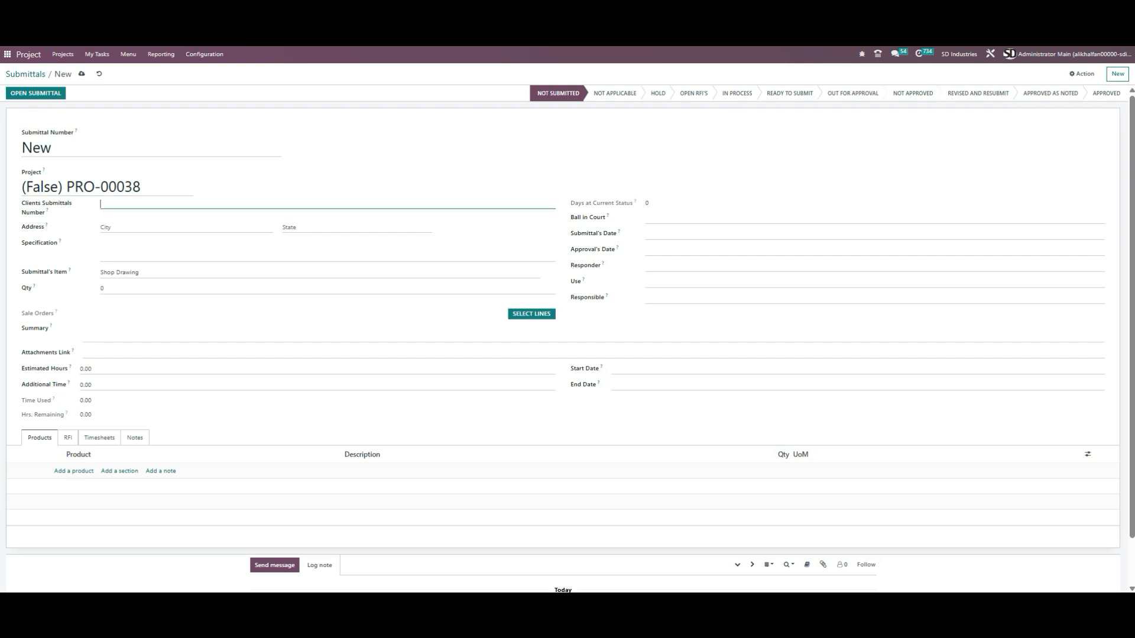
click(152, 228)
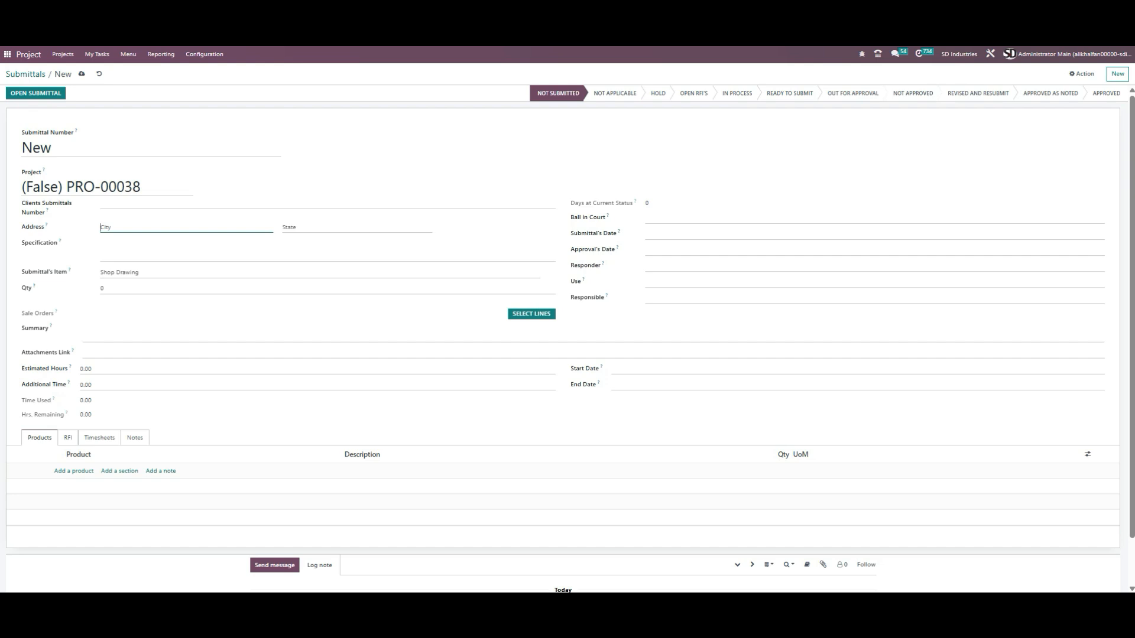
click(152, 249)
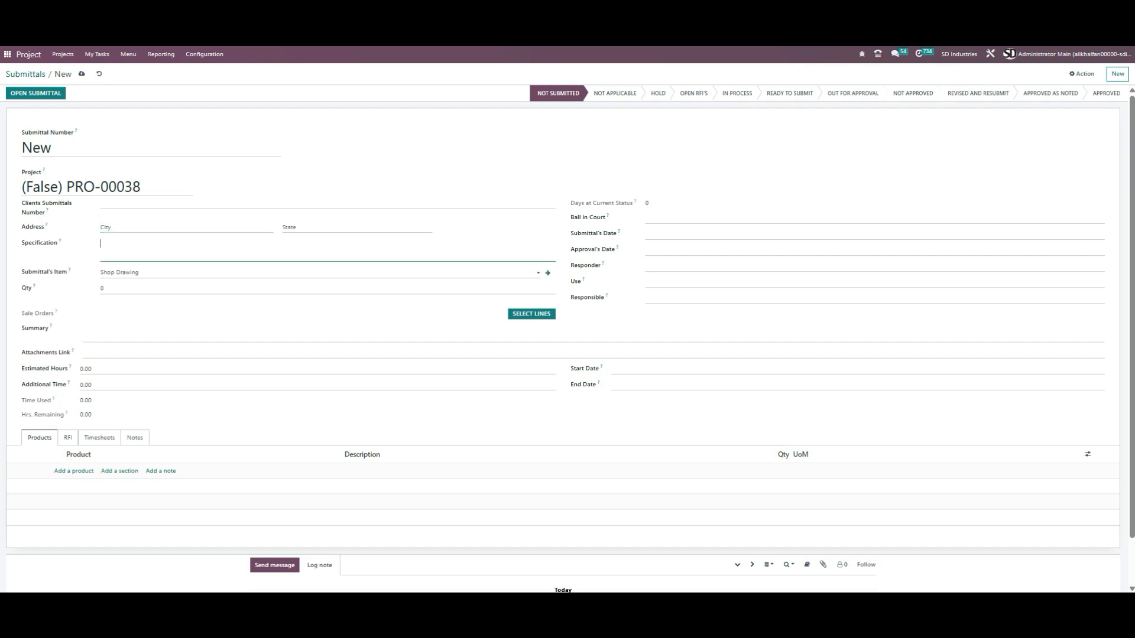
click(137, 273)
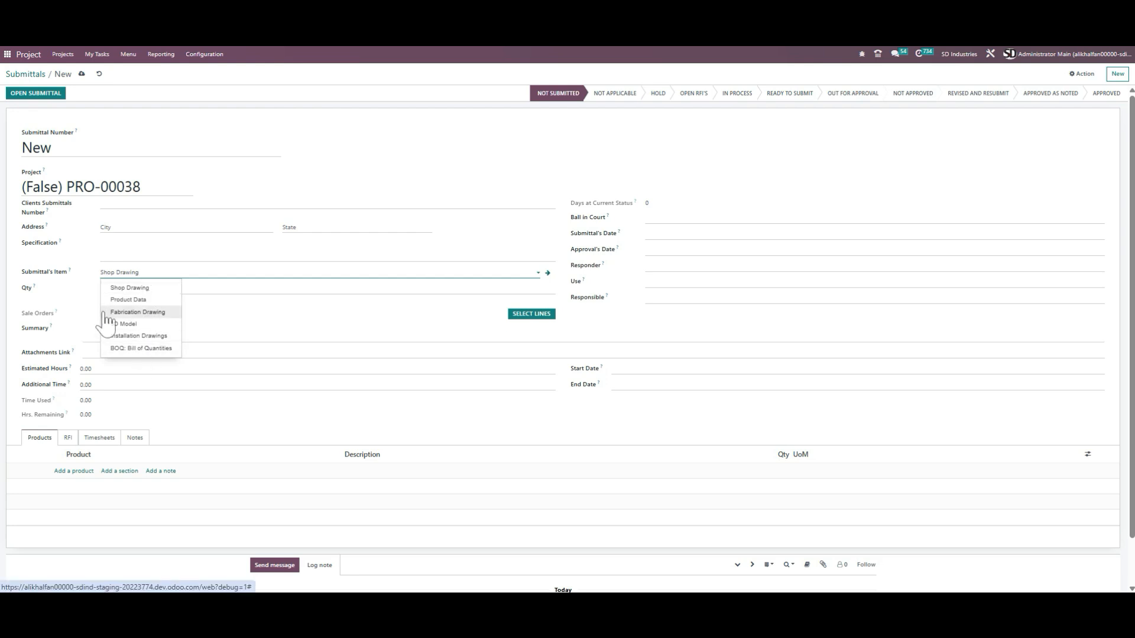
click(102, 289)
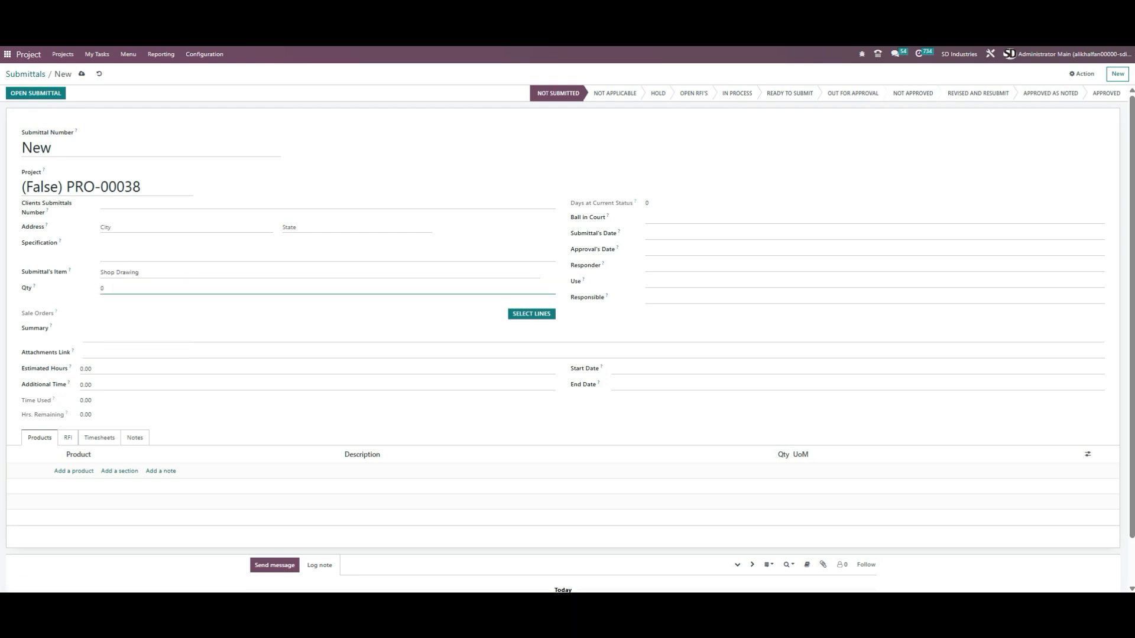
drag(119, 294, 45, 290)
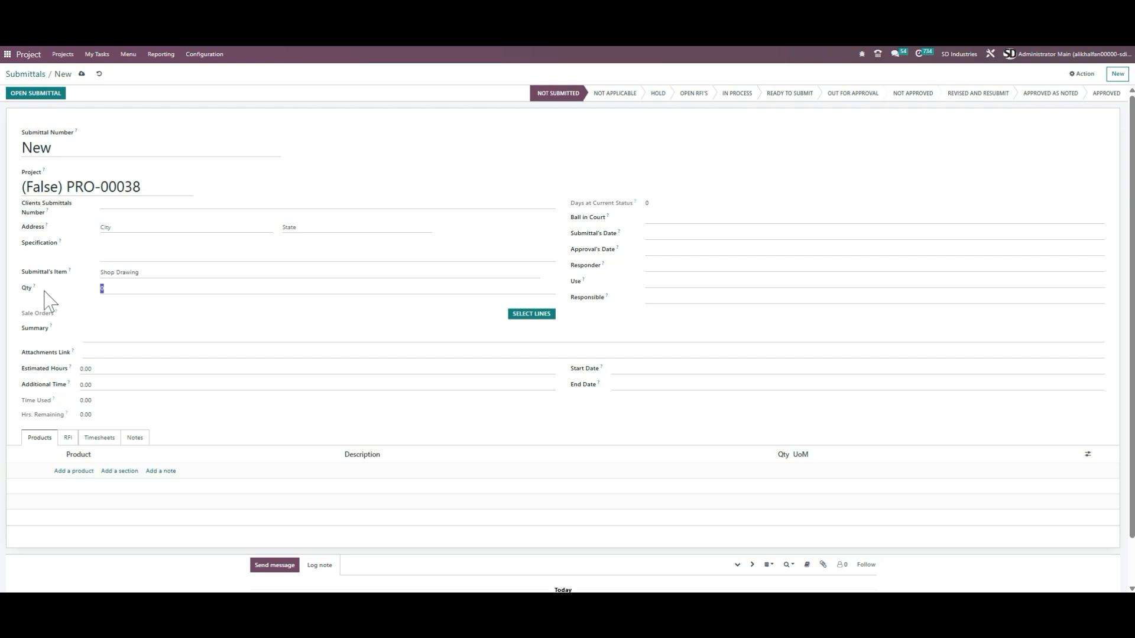
Step: Set the submittal's Responsible to the administrator user
click(528, 315)
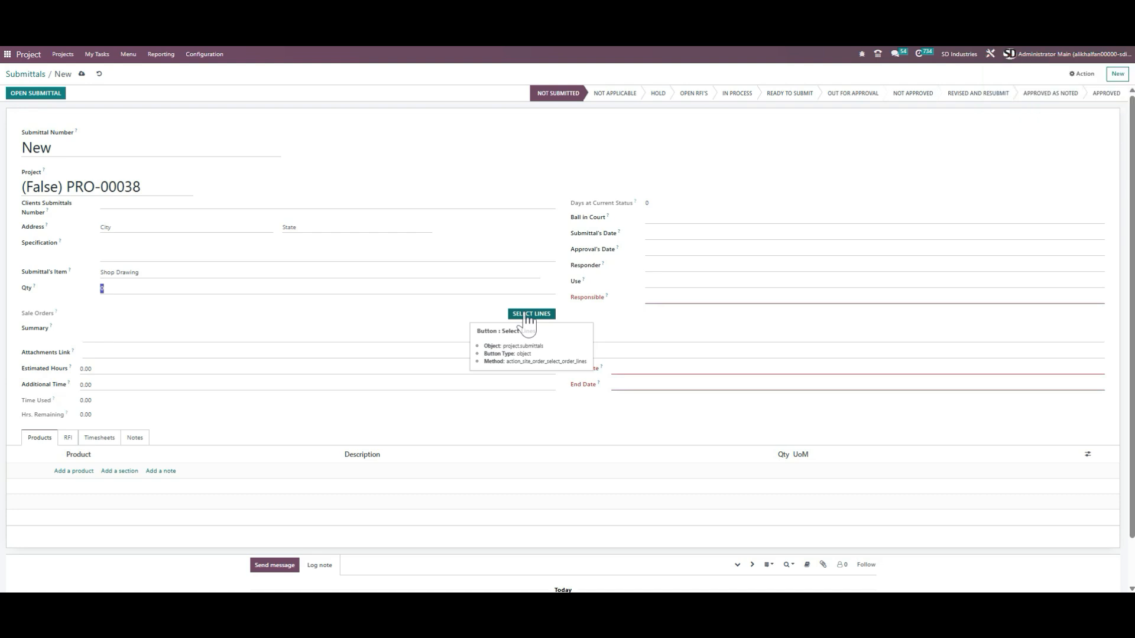
click(713, 300)
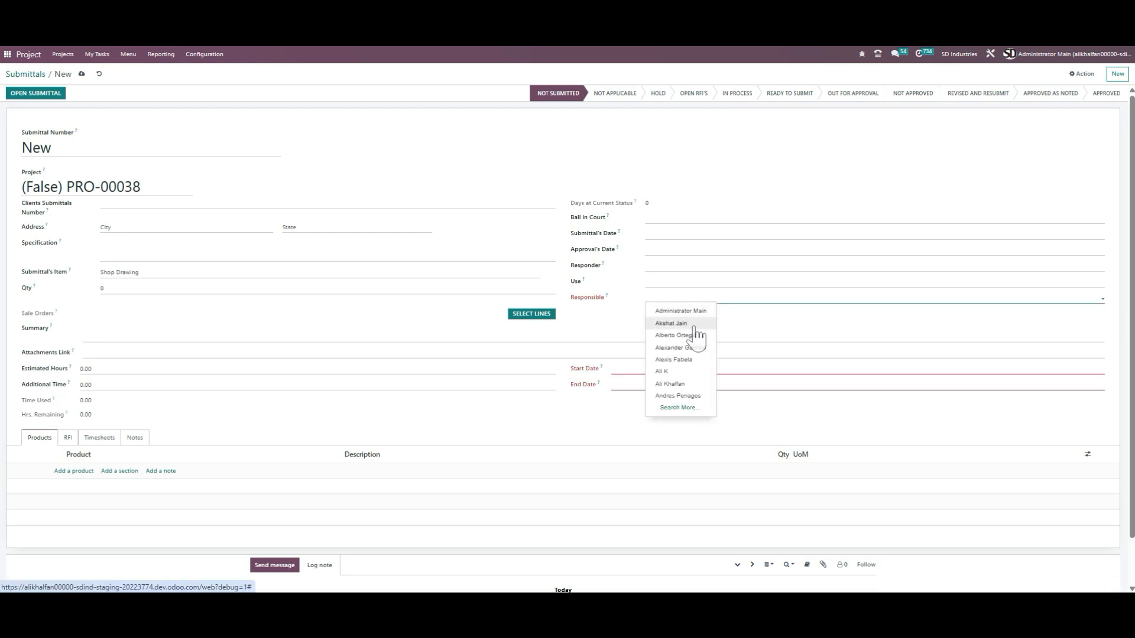
click(686, 311)
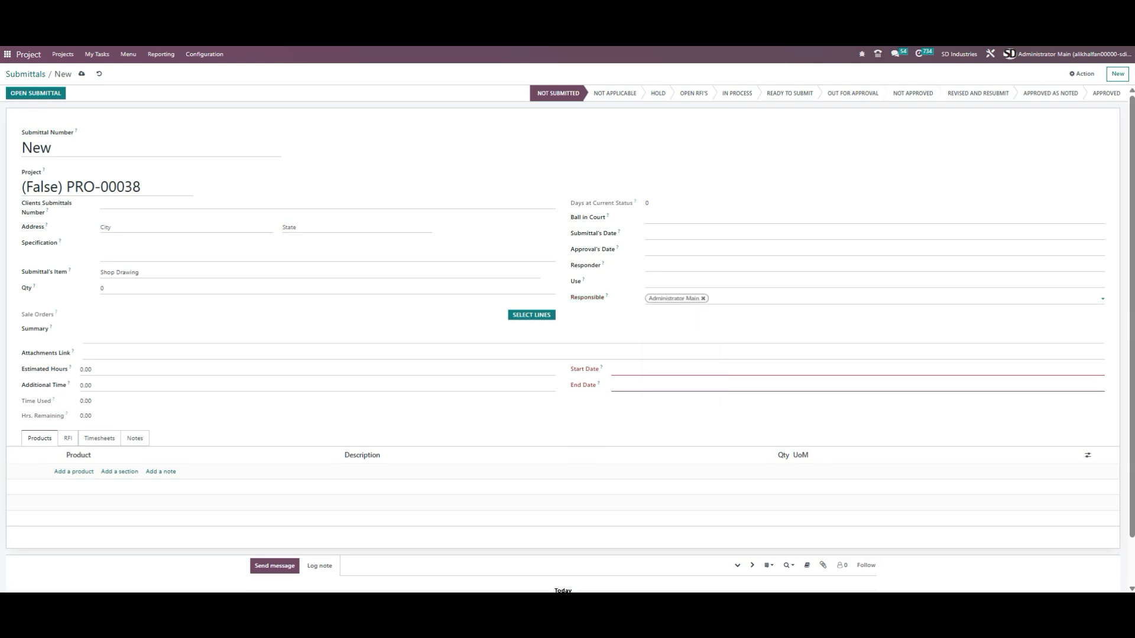
Step: Set the submittal's Start Date to 07/30/2025 and End Date to 08/07/2025
click(644, 375)
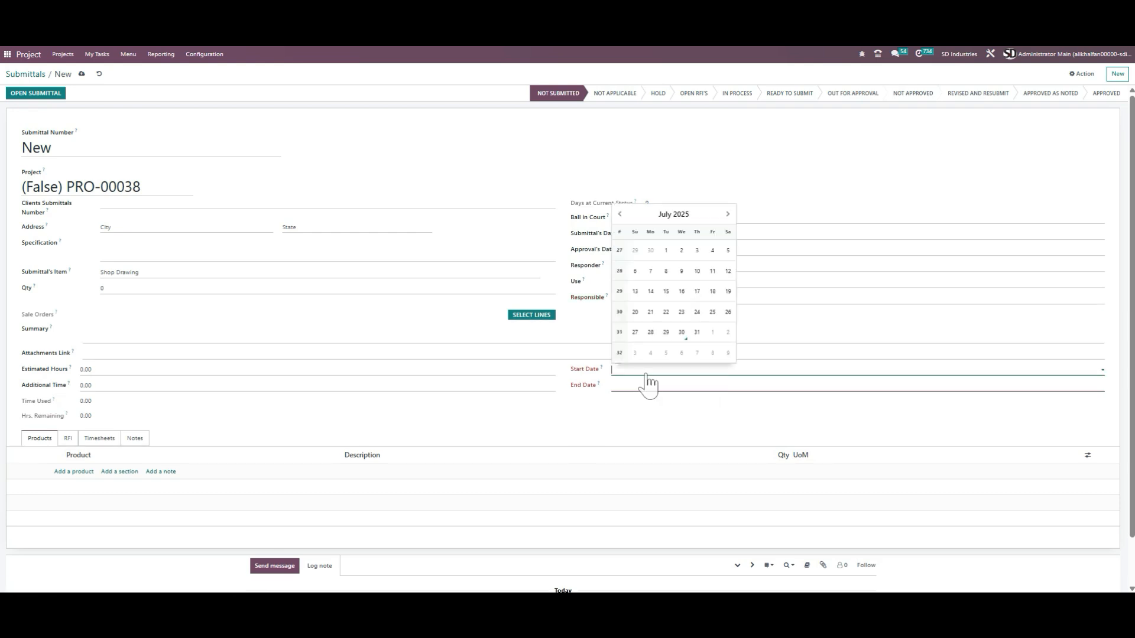
click(681, 330)
click(691, 389)
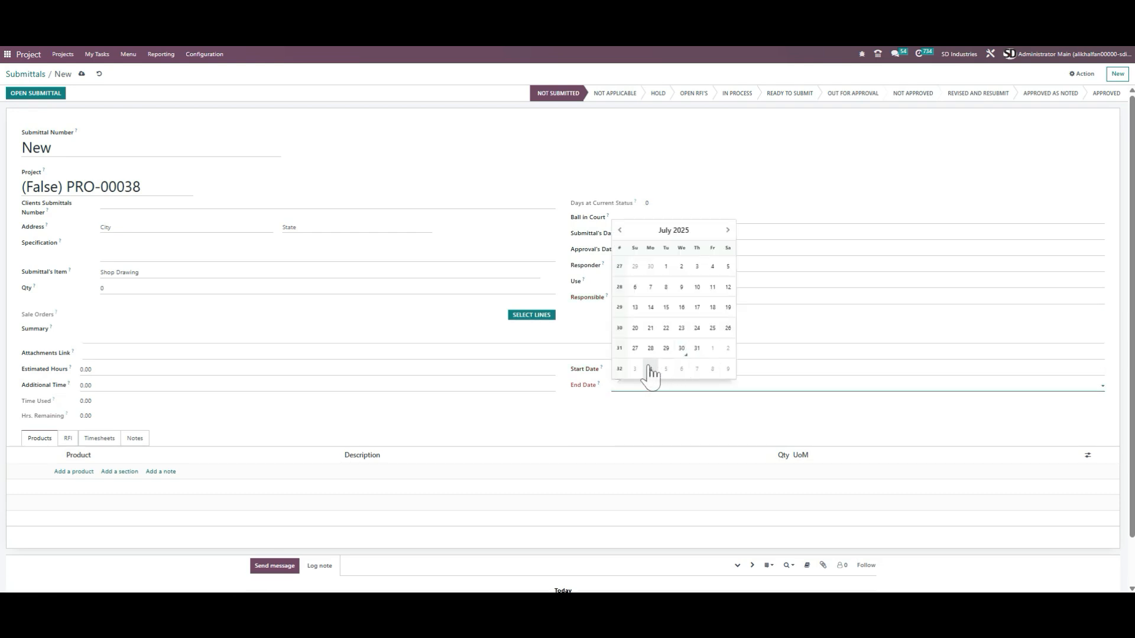
click(697, 370)
click(612, 335)
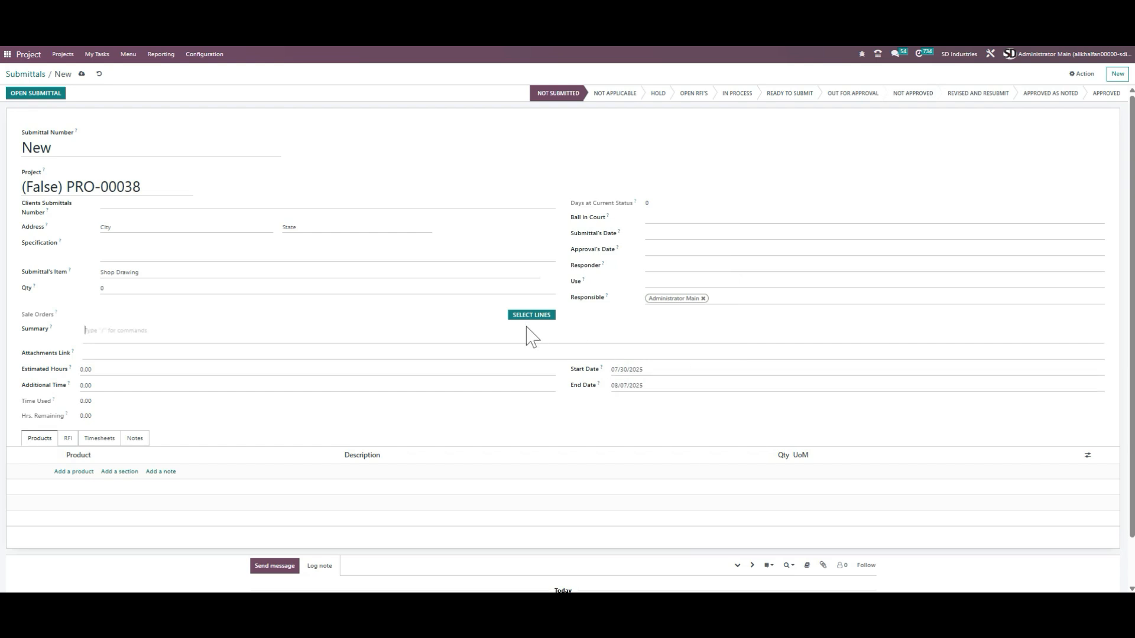
Step: Save the submittal and add the Bollard line from sale order SO-00024 to its products
click(535, 319)
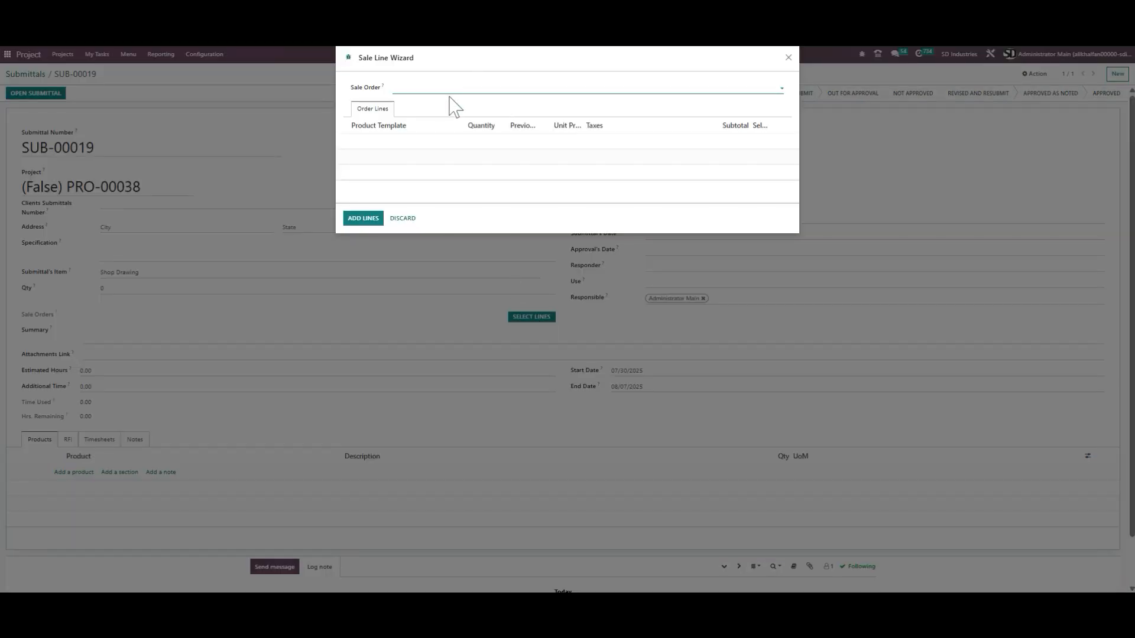
click(450, 88)
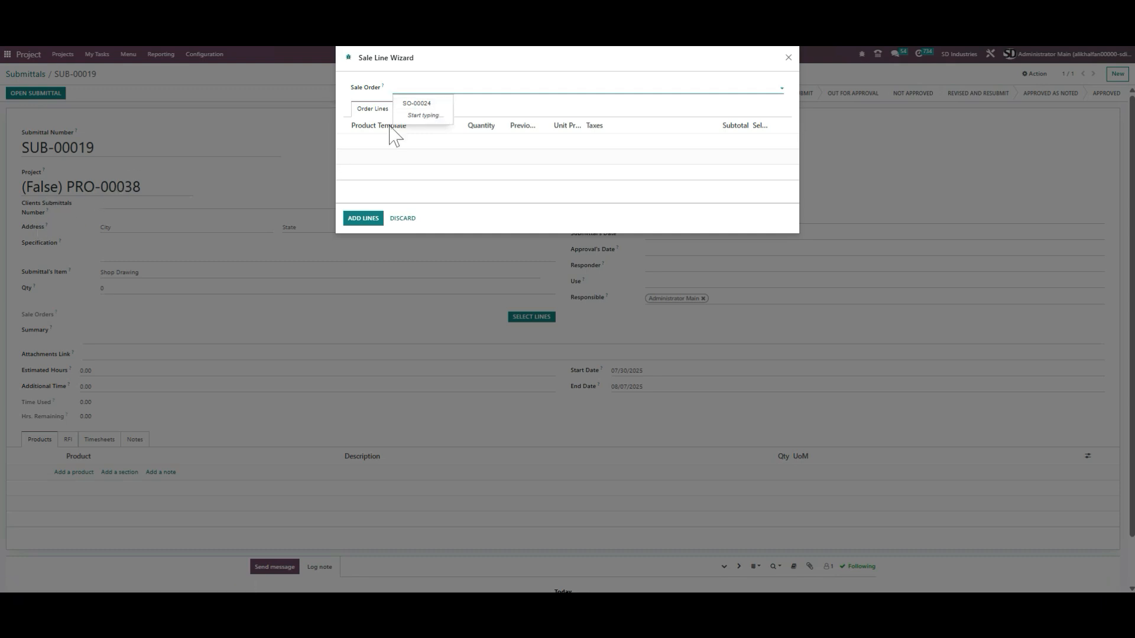
click(434, 104)
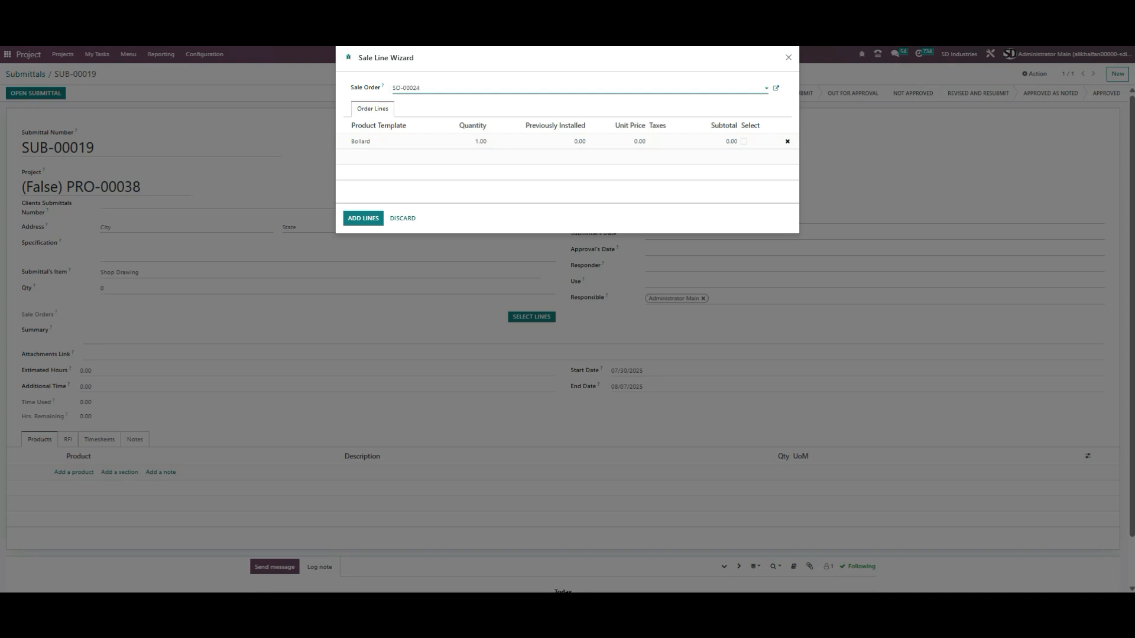
click(744, 142)
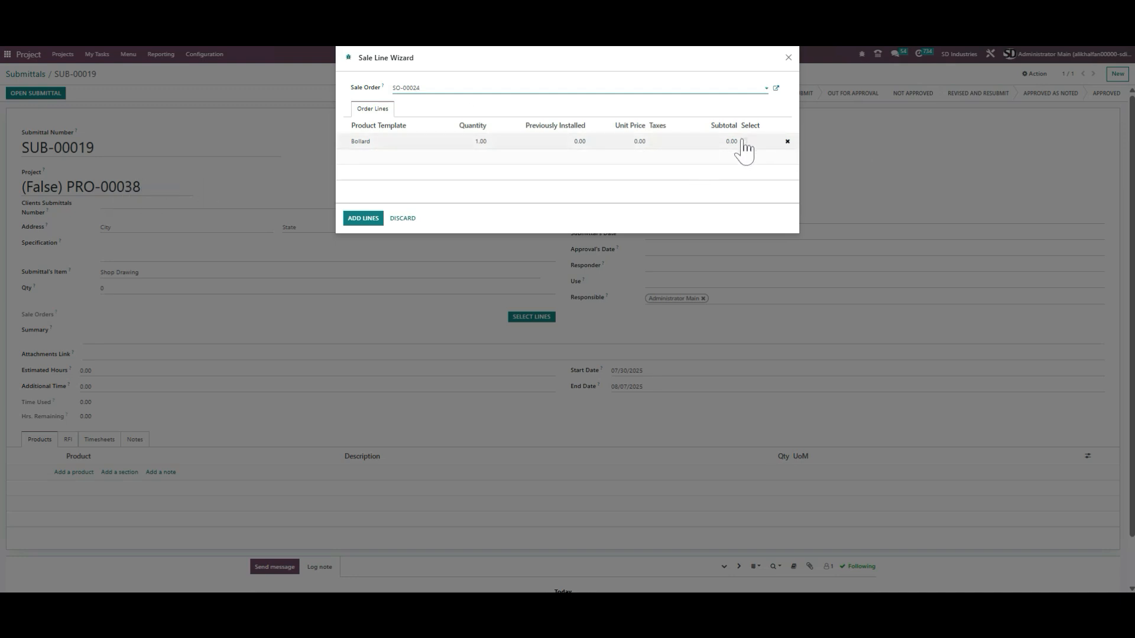
click(372, 219)
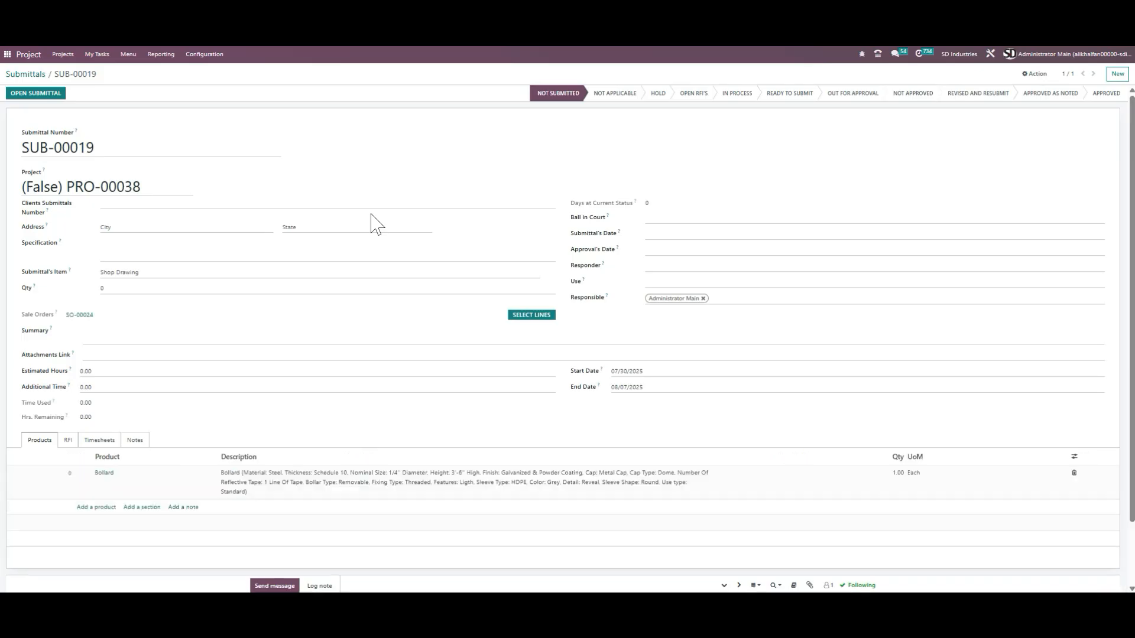
Step: Step through the Summary, Attachments Link, Estimated Hours and Additional Time fields, and view the RFI and Timesheets tabs
scroll(83, 489, down, 2)
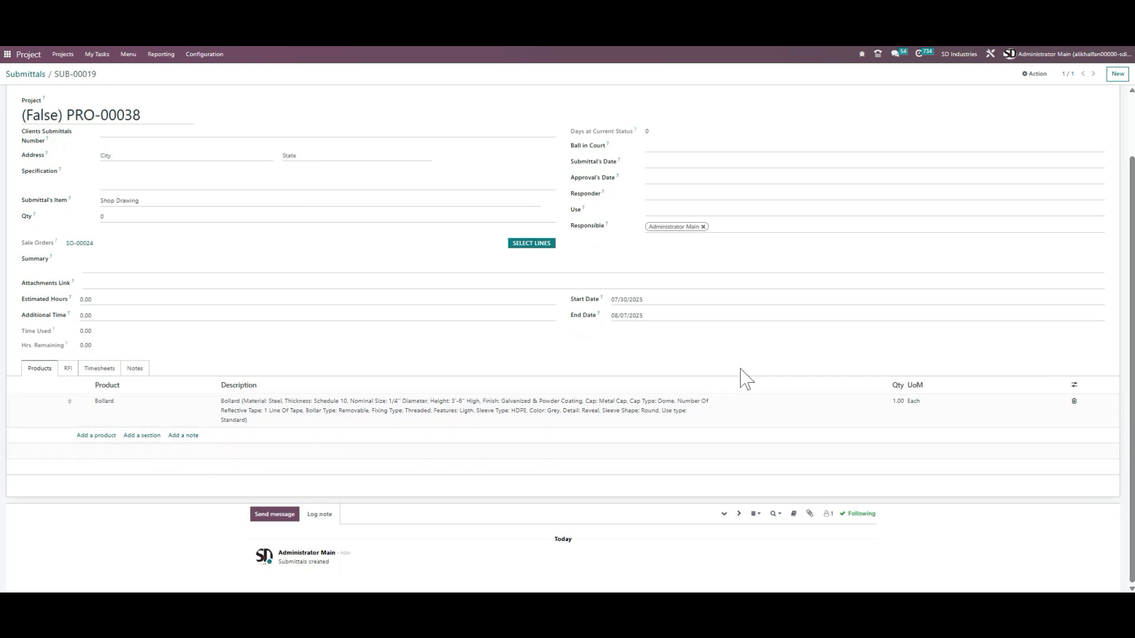
click(118, 260)
click(136, 283)
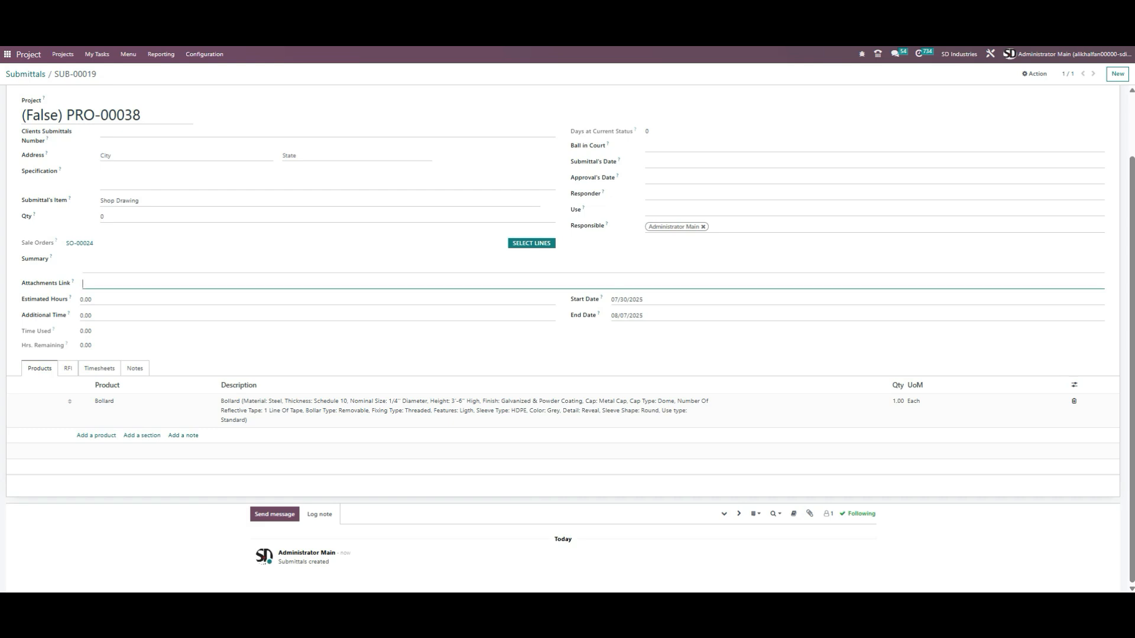
key(Tab)
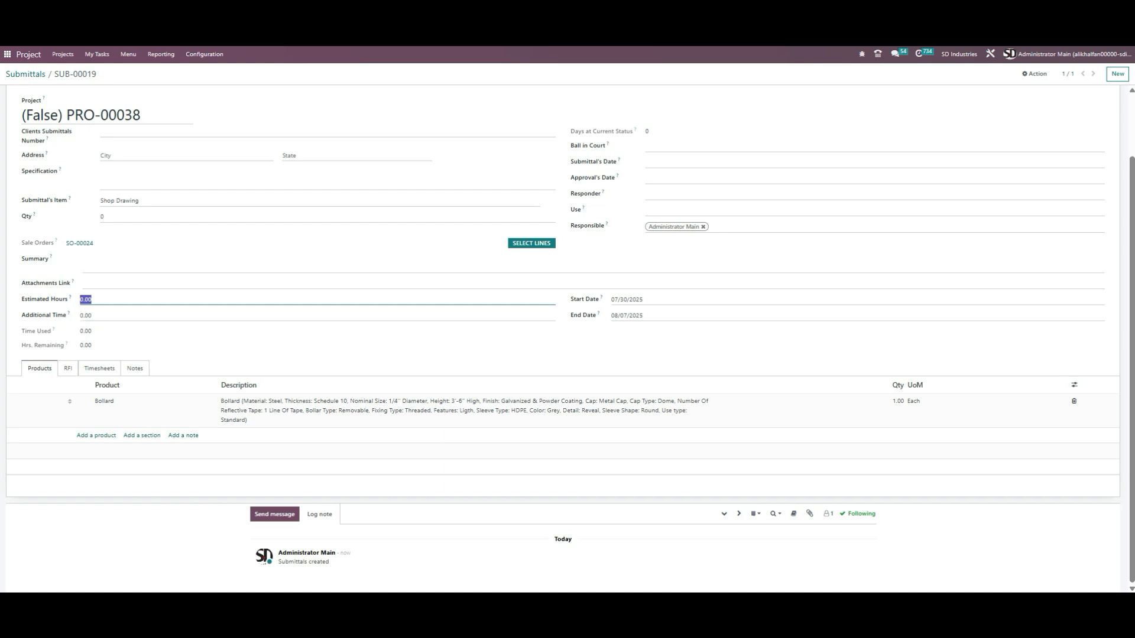
key(Tab)
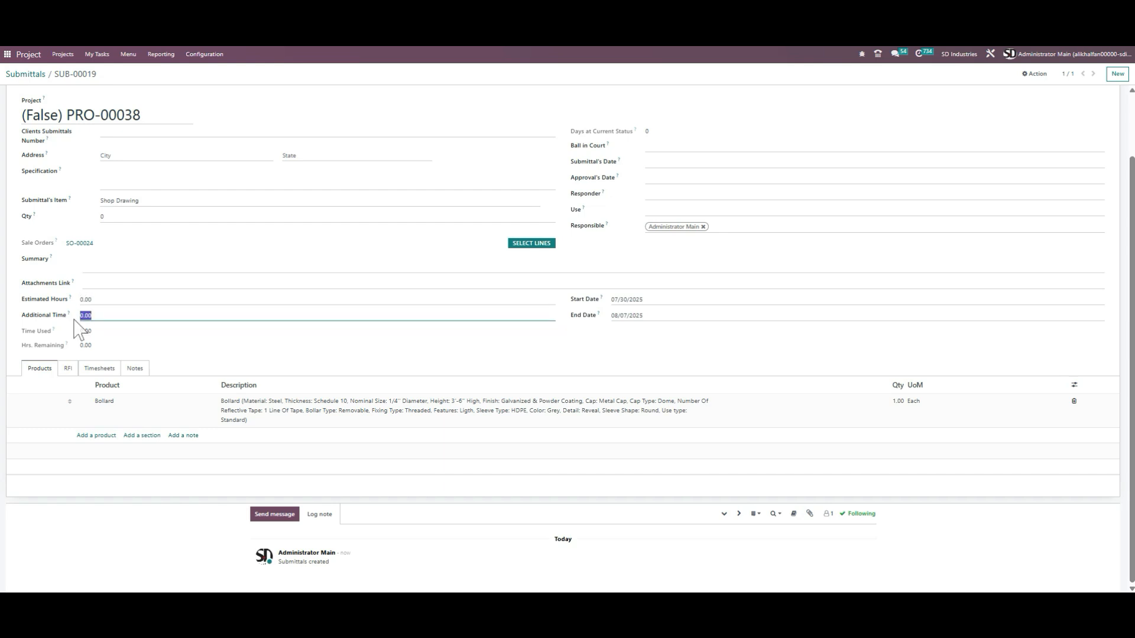
click(66, 370)
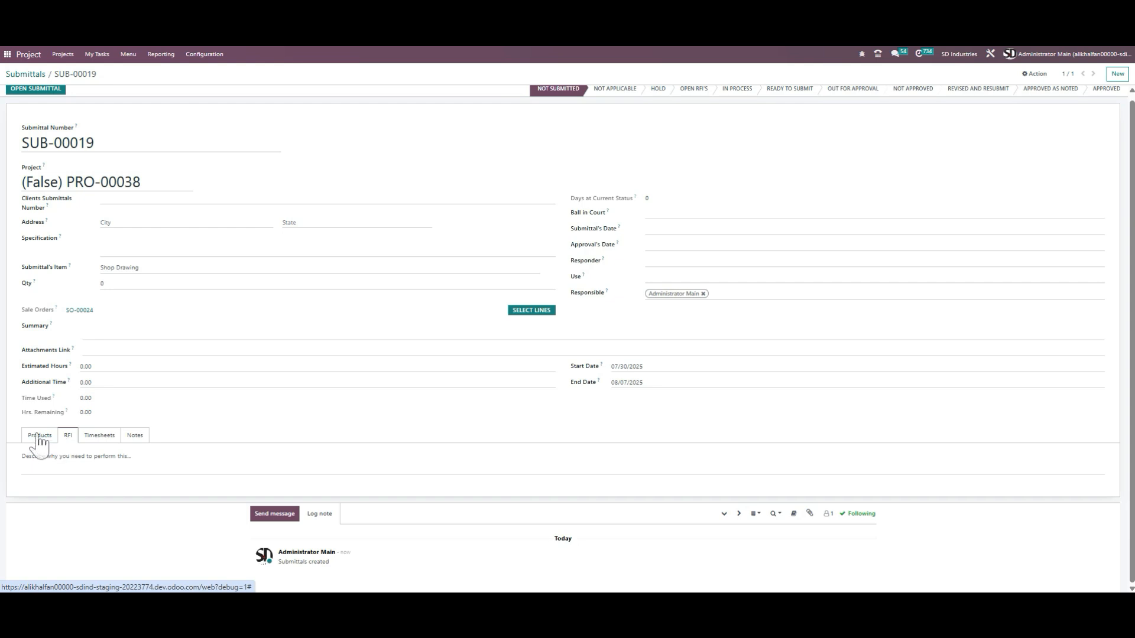
click(39, 457)
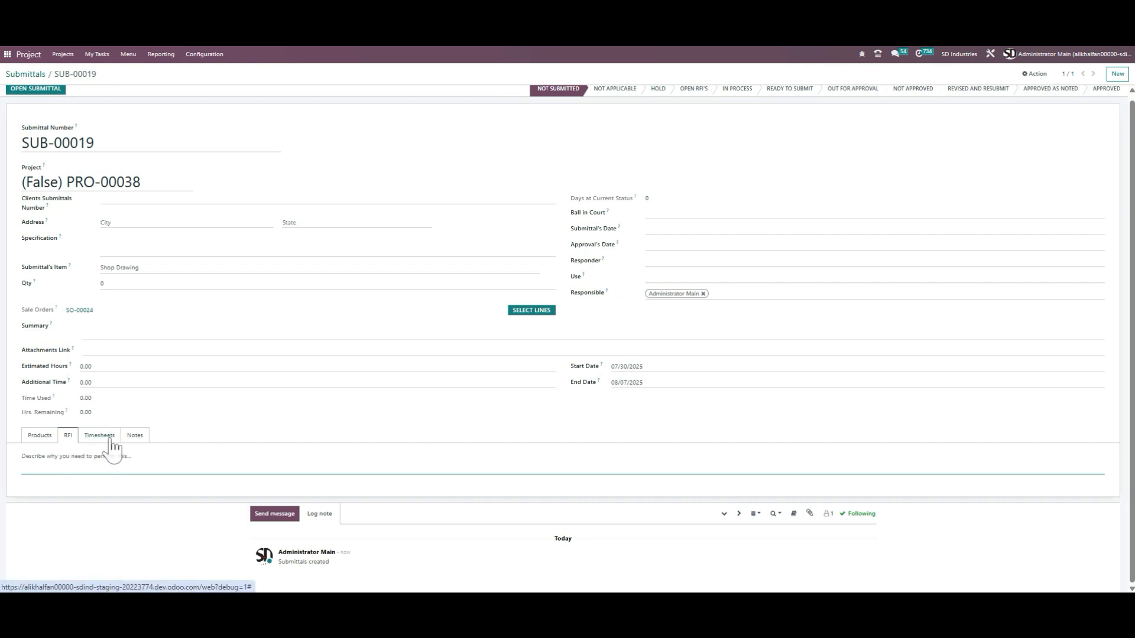
click(112, 435)
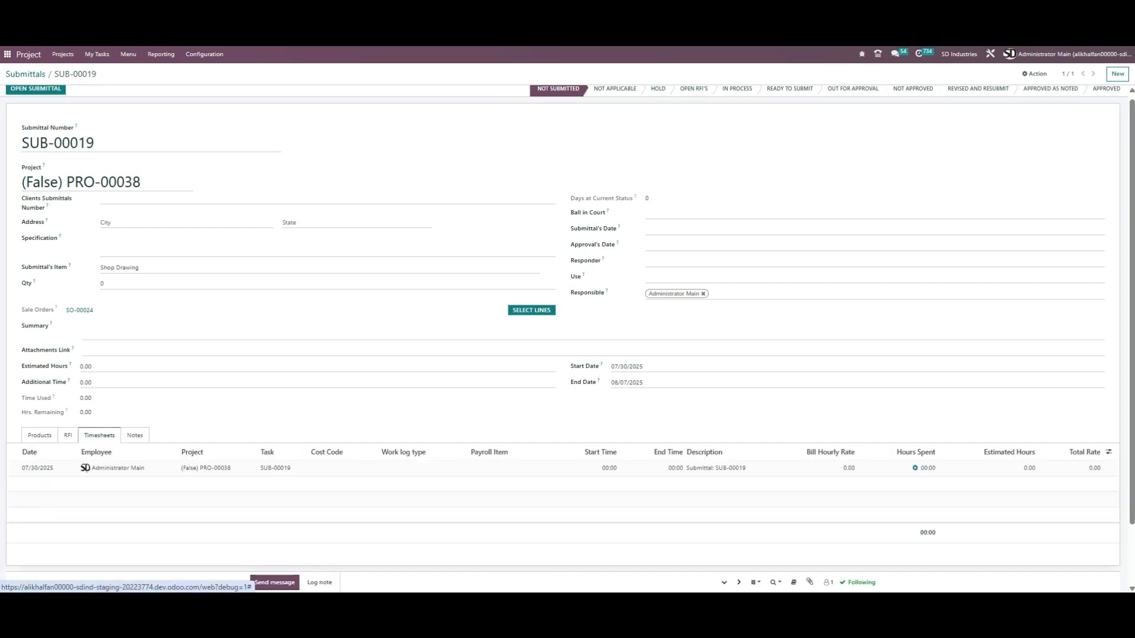
Step: Add a second employee to the submittal's Responsible and save the submittal
scroll(86, 469, down, 1)
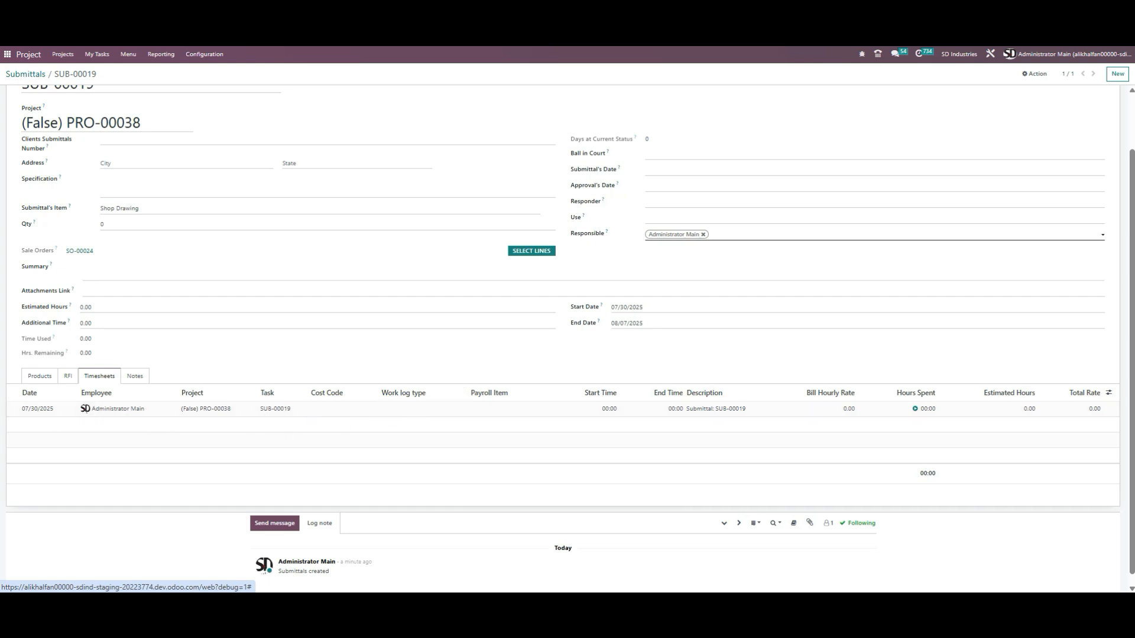
click(736, 234)
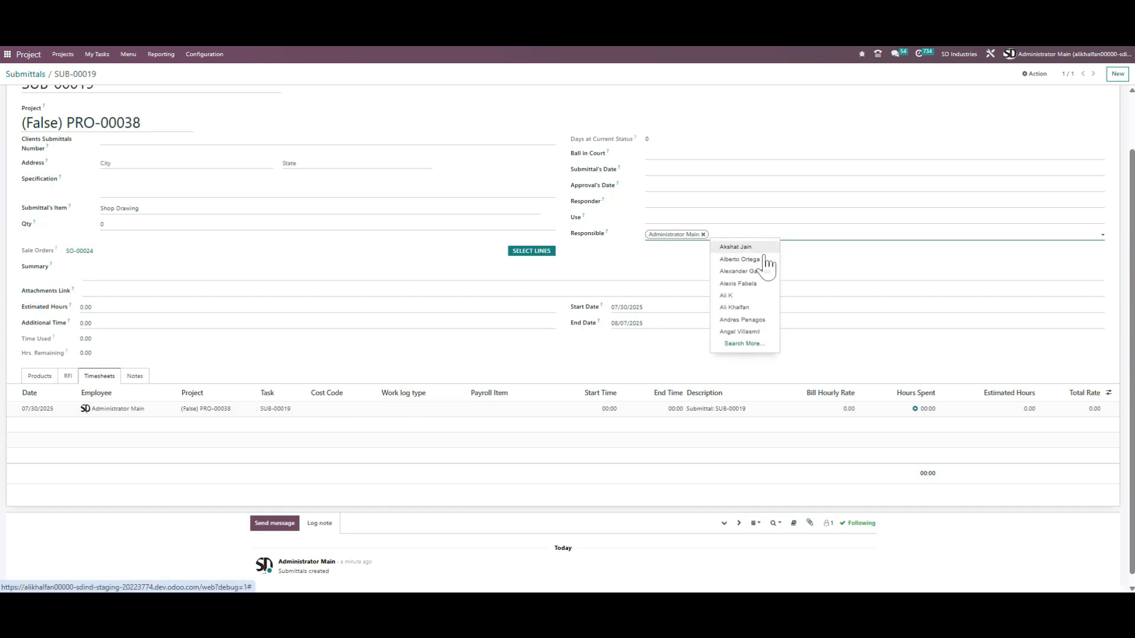
click(763, 251)
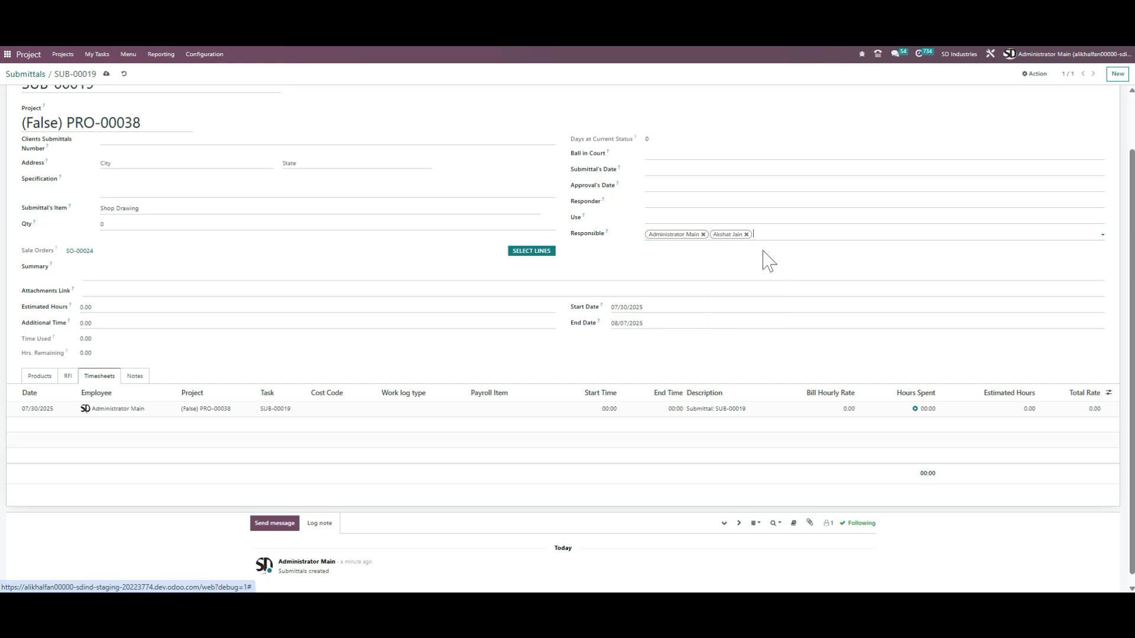
click(106, 74)
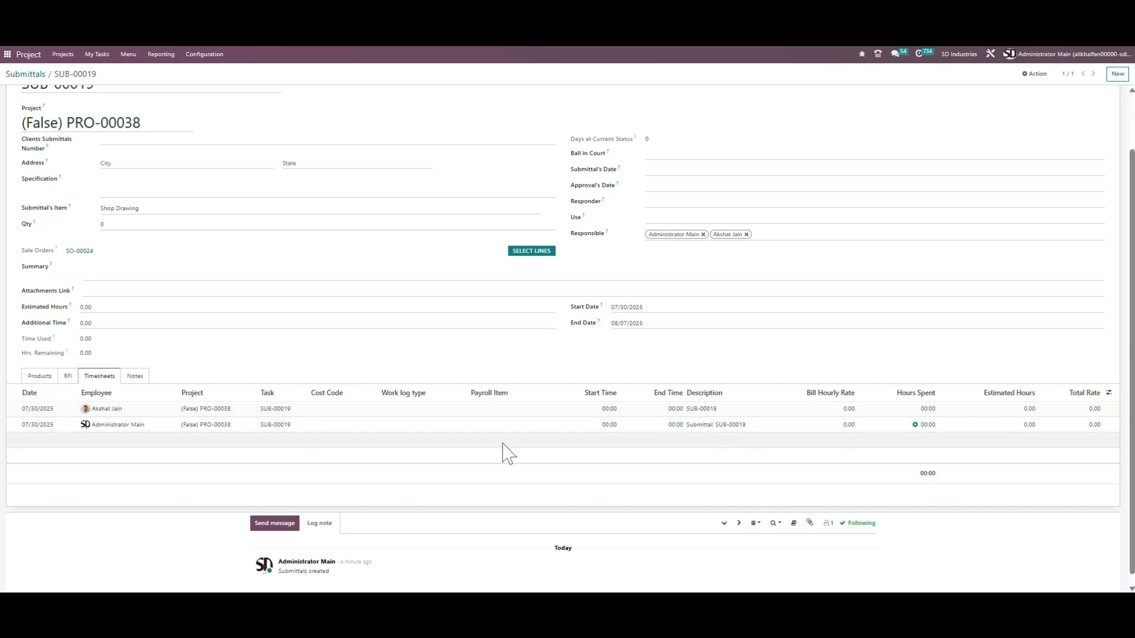
Step: Inspect the timesheet line for the added responsible, then return to the Submittals list
click(338, 408)
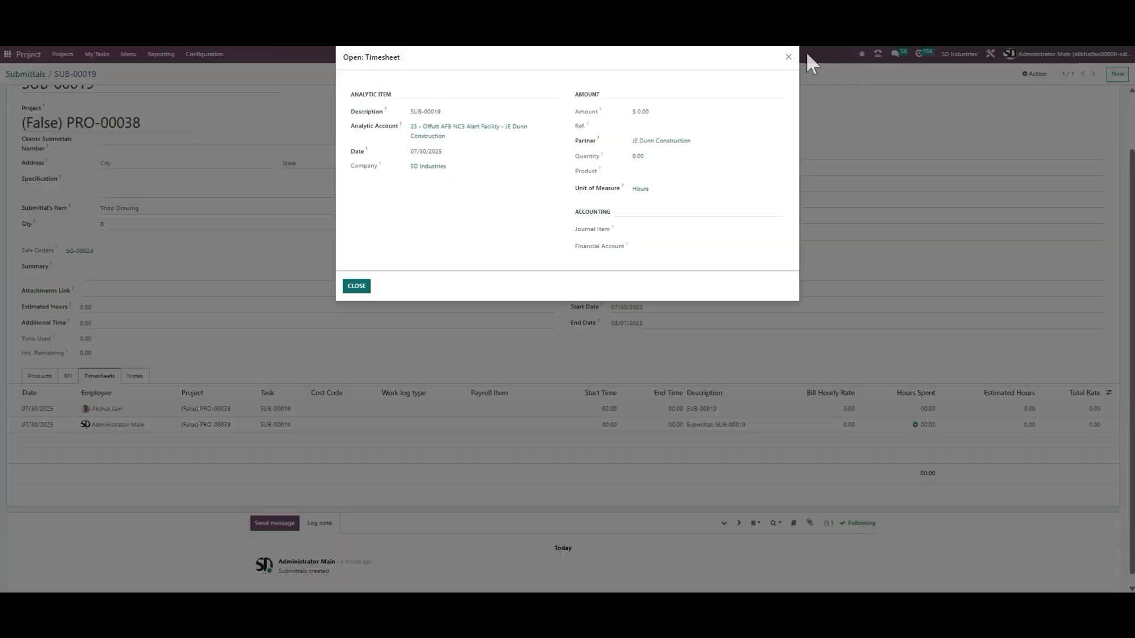
click(788, 58)
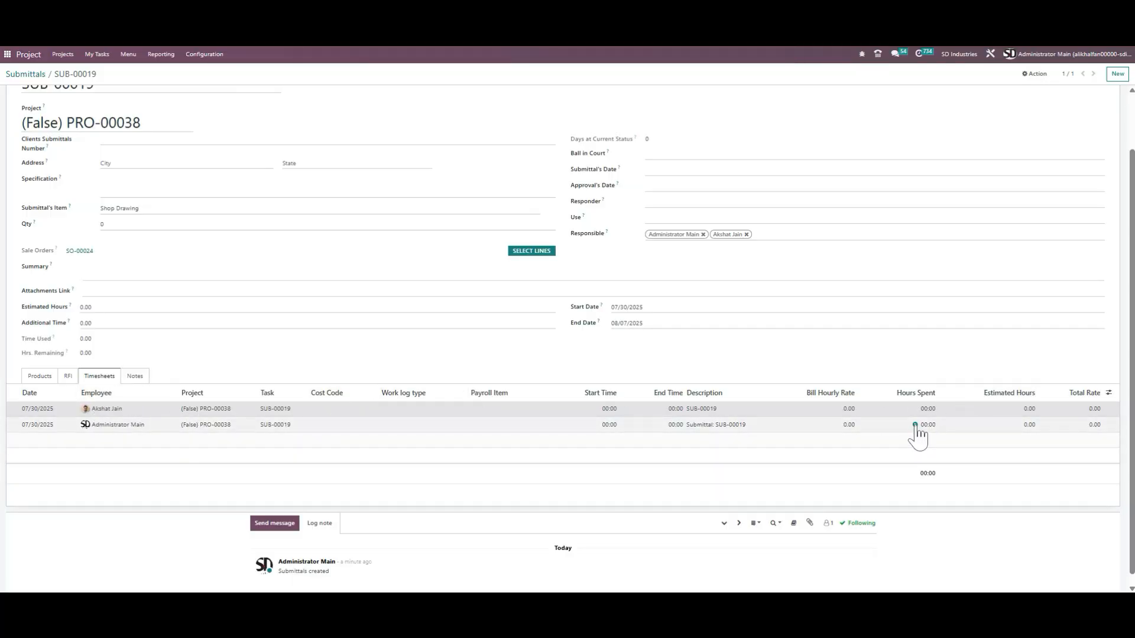
key(alt+c)
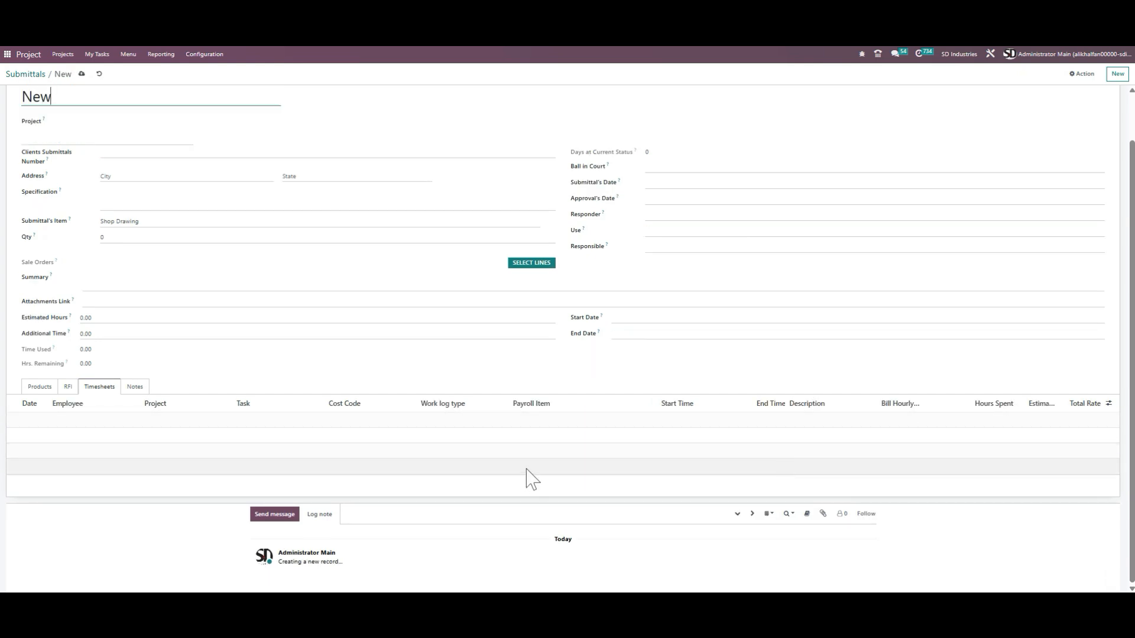
click(98, 74)
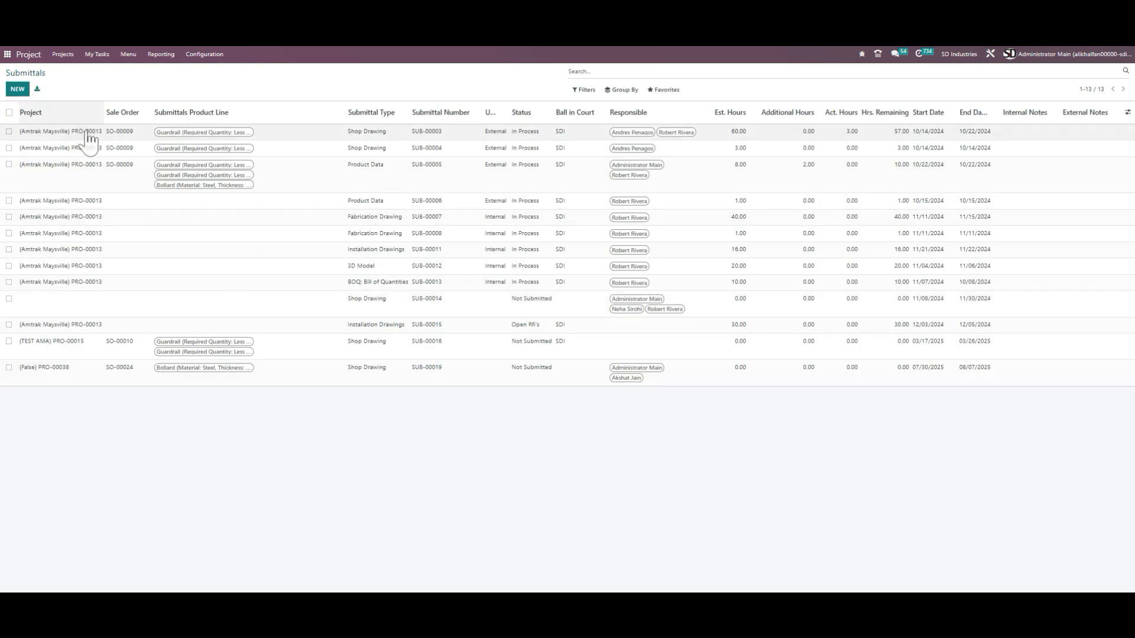
Step: Open submittal SUB-00003 and review its Timesheets and Products tabs
click(198, 132)
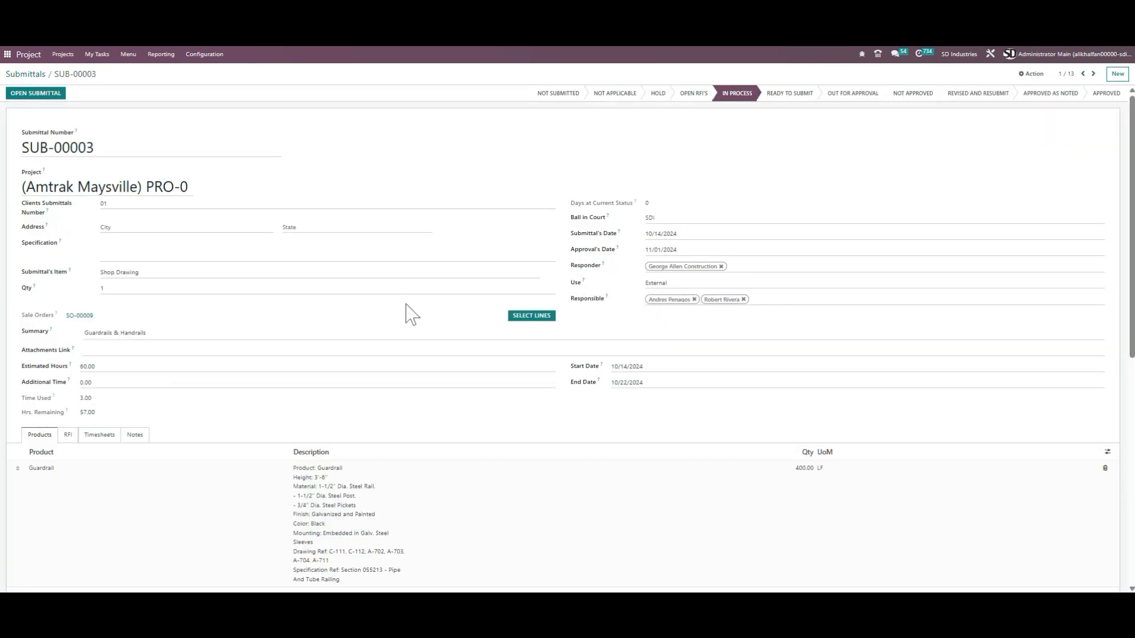
scroll(412, 313, down, 2)
click(96, 321)
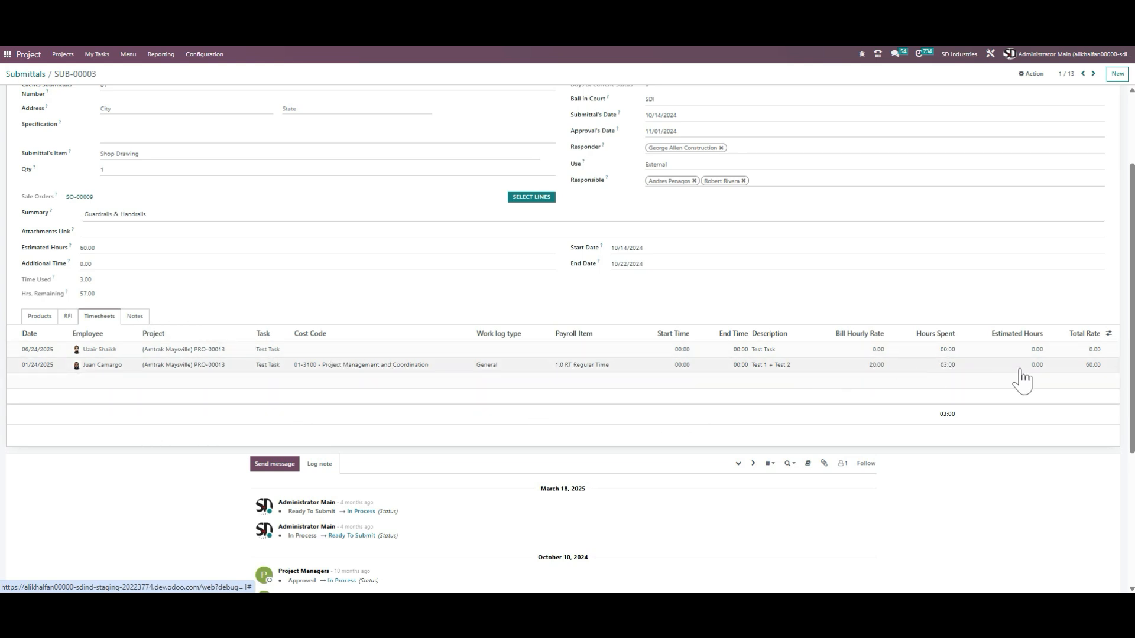
scroll(180, 293, up, 3)
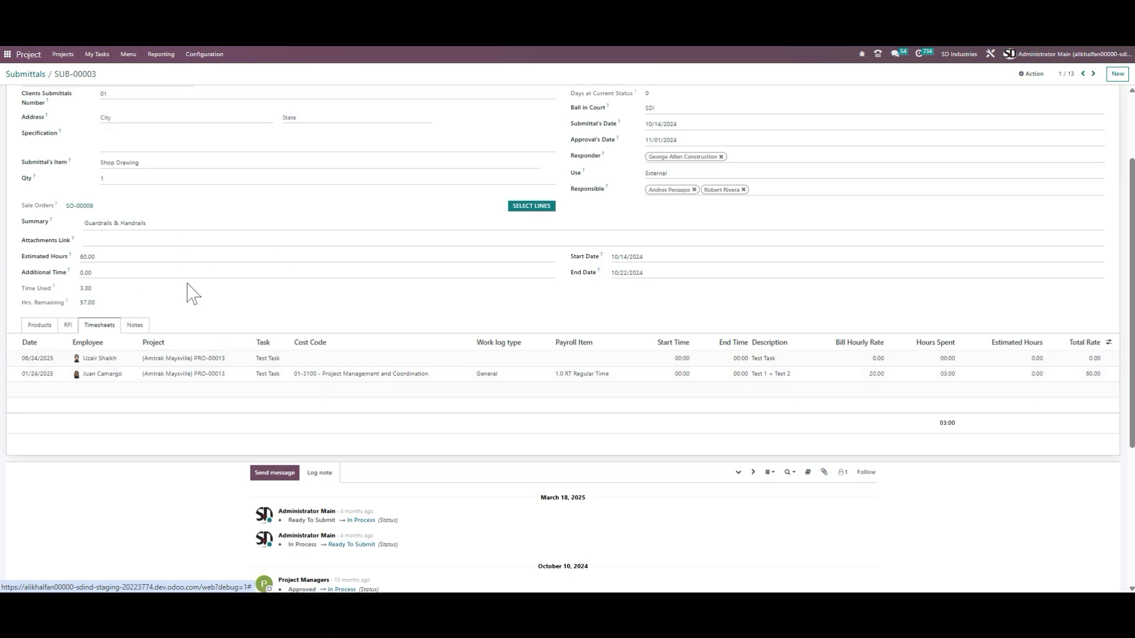
scroll(195, 220, down, 3)
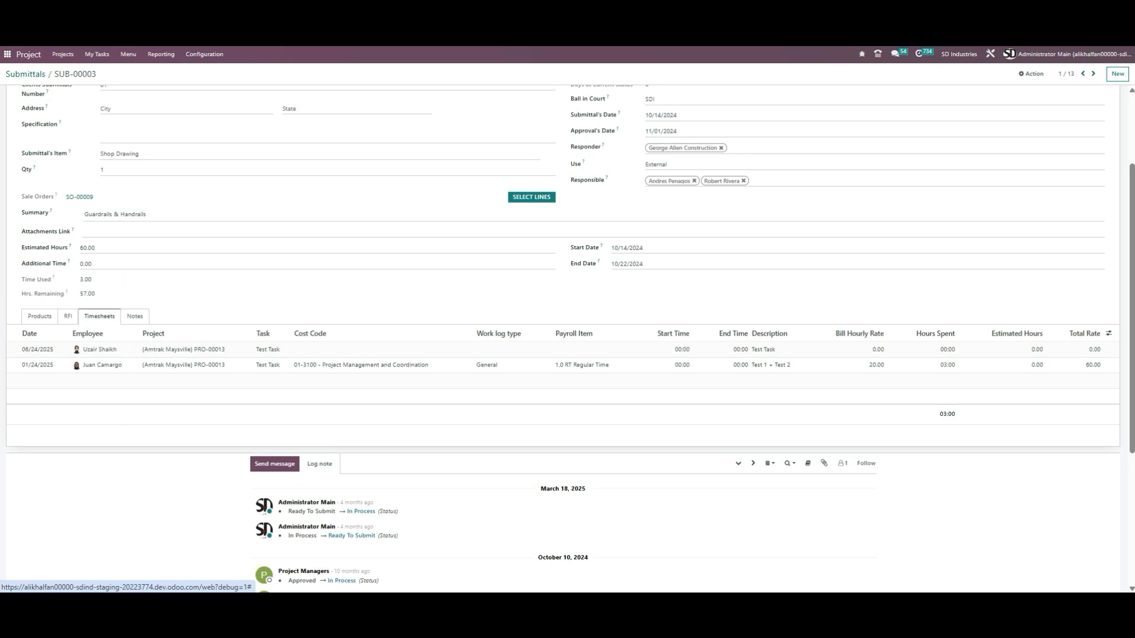
click(33, 319)
click(100, 317)
click(40, 317)
scroll(80, 291, up, 2)
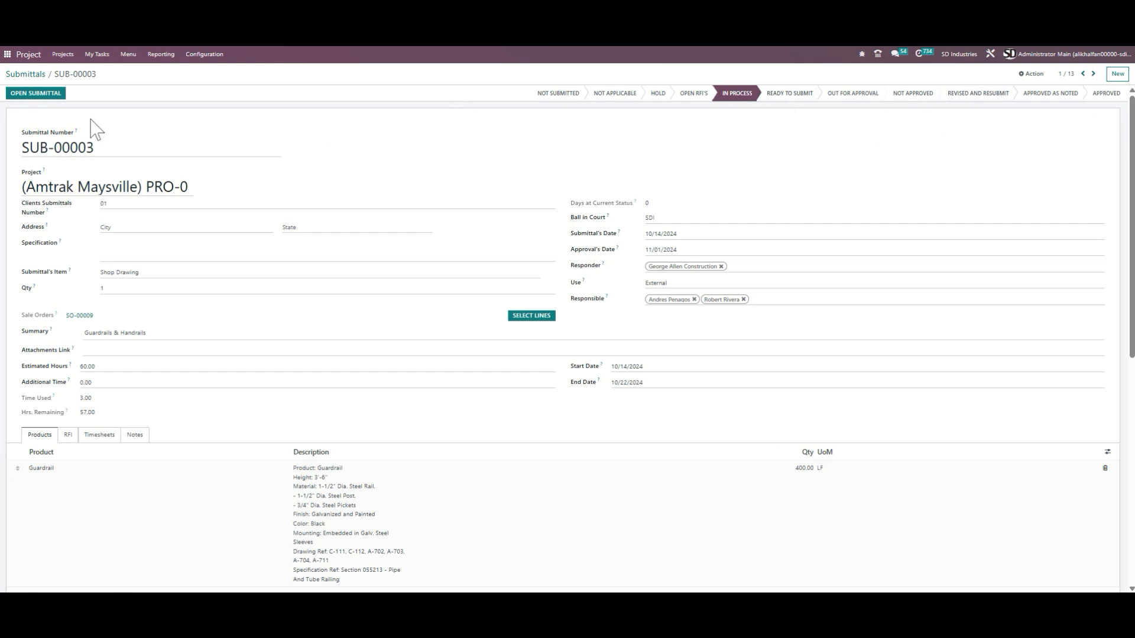
Step: Return to the Submittals list and open project PRO-00038 from the Projects overview
click(32, 75)
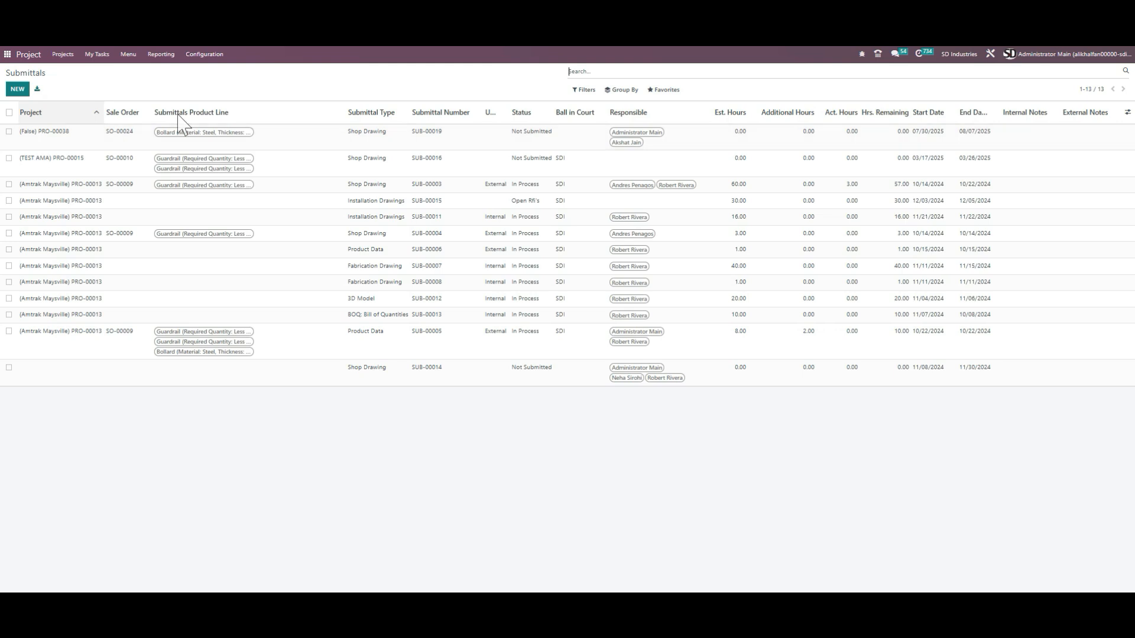
click(129, 55)
click(159, 98)
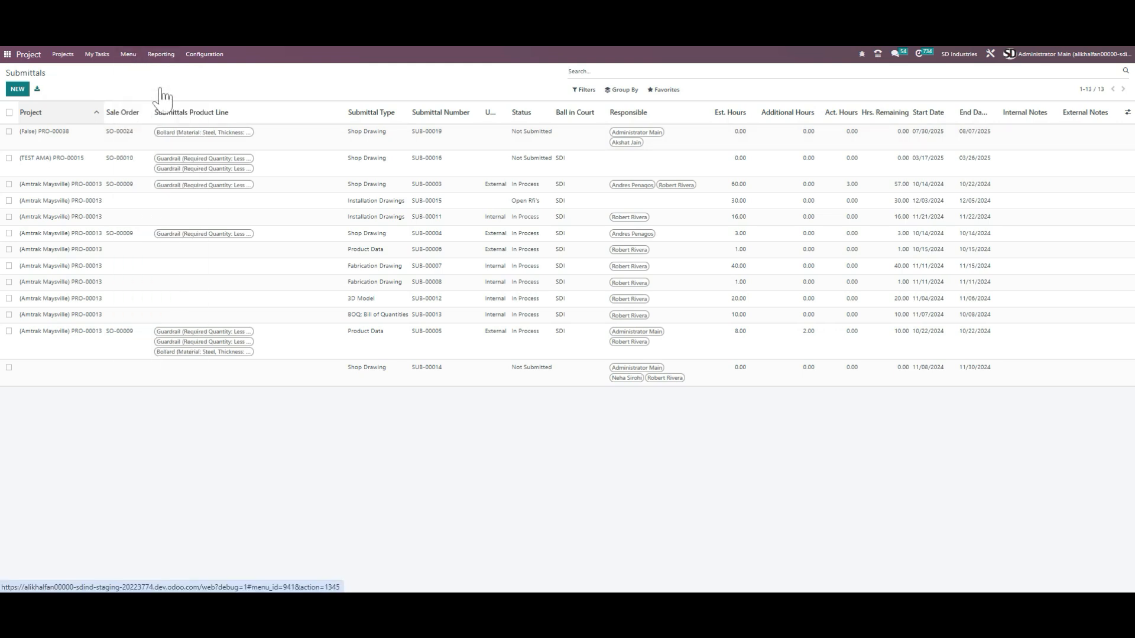
click(128, 55)
click(149, 99)
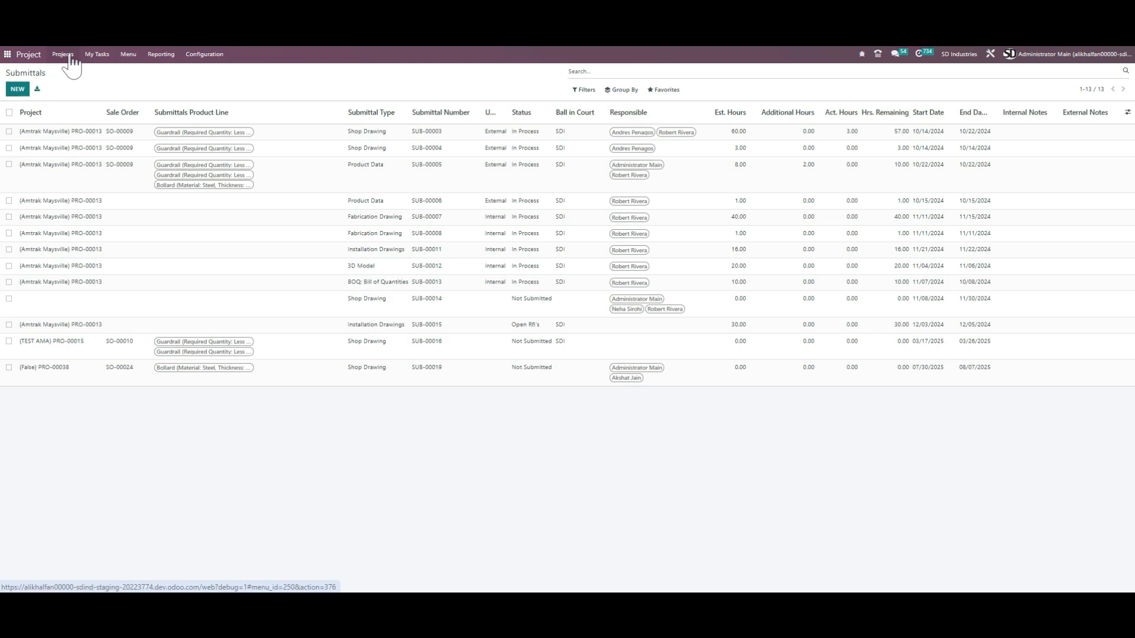
click(139, 172)
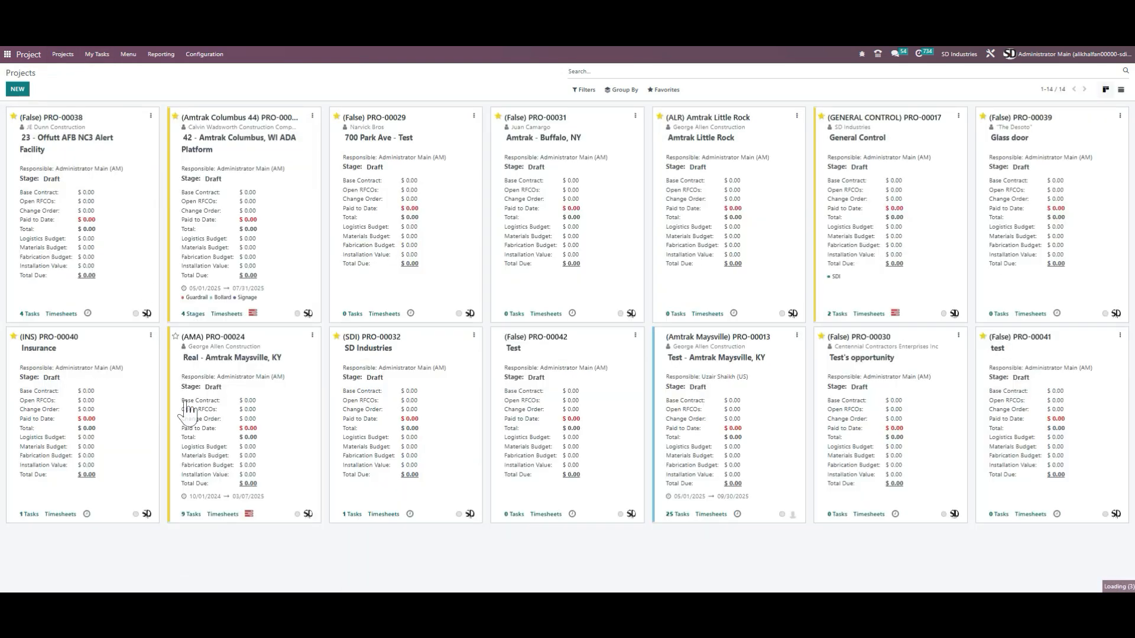
click(299, 463)
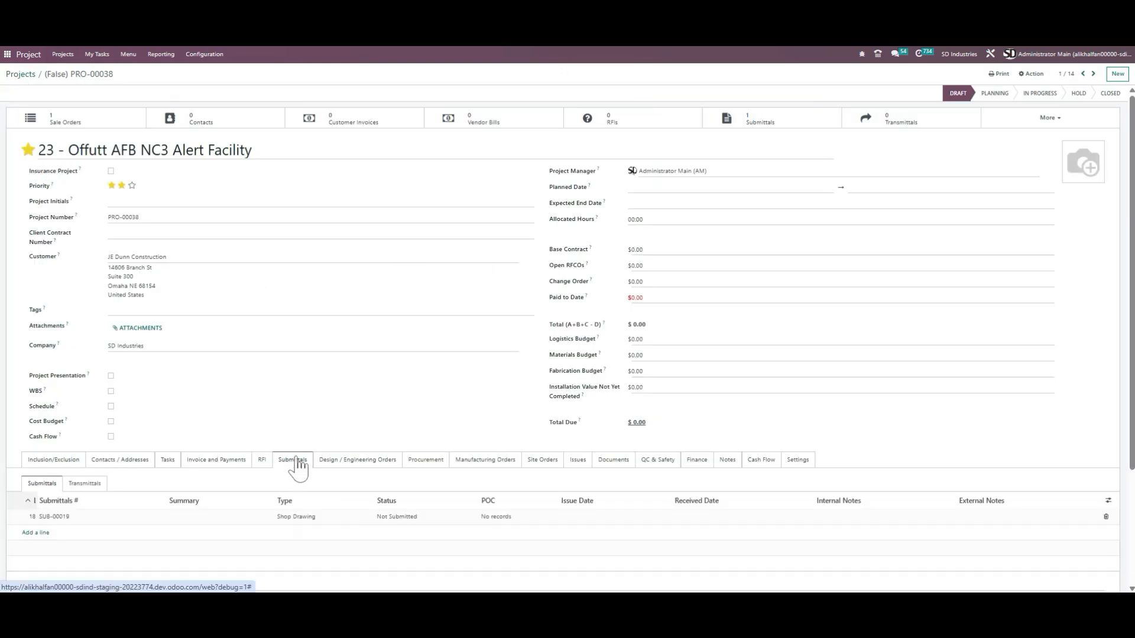
Step: Open submittal SUB-00019 from the project's Submittals tab, view its full form, and return to the project
click(87, 516)
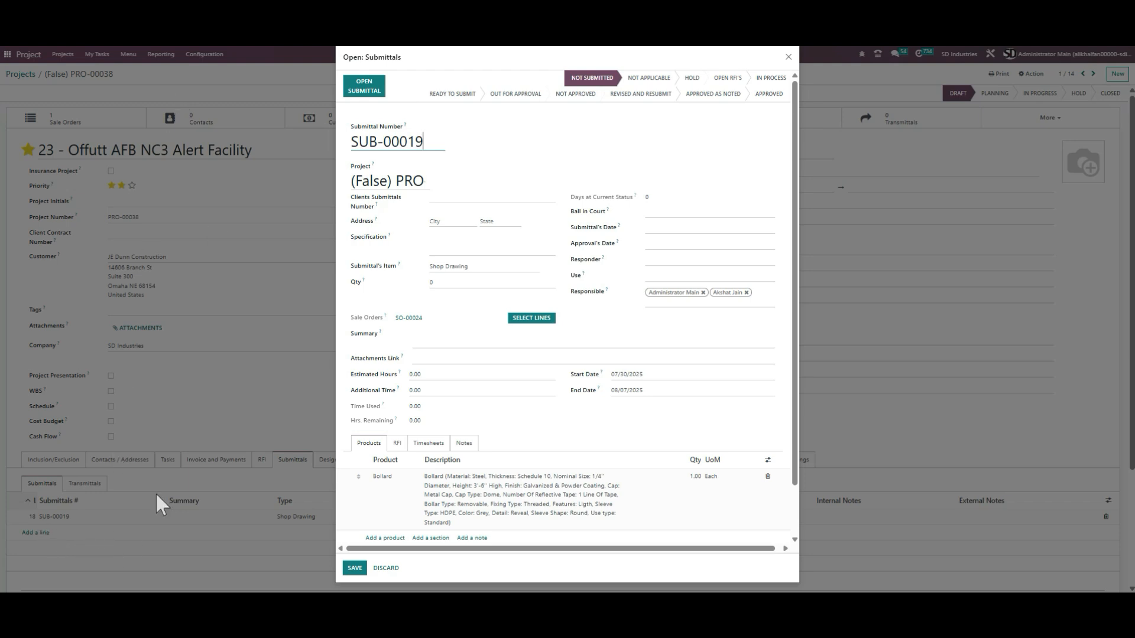
scroll(607, 186, down, 2)
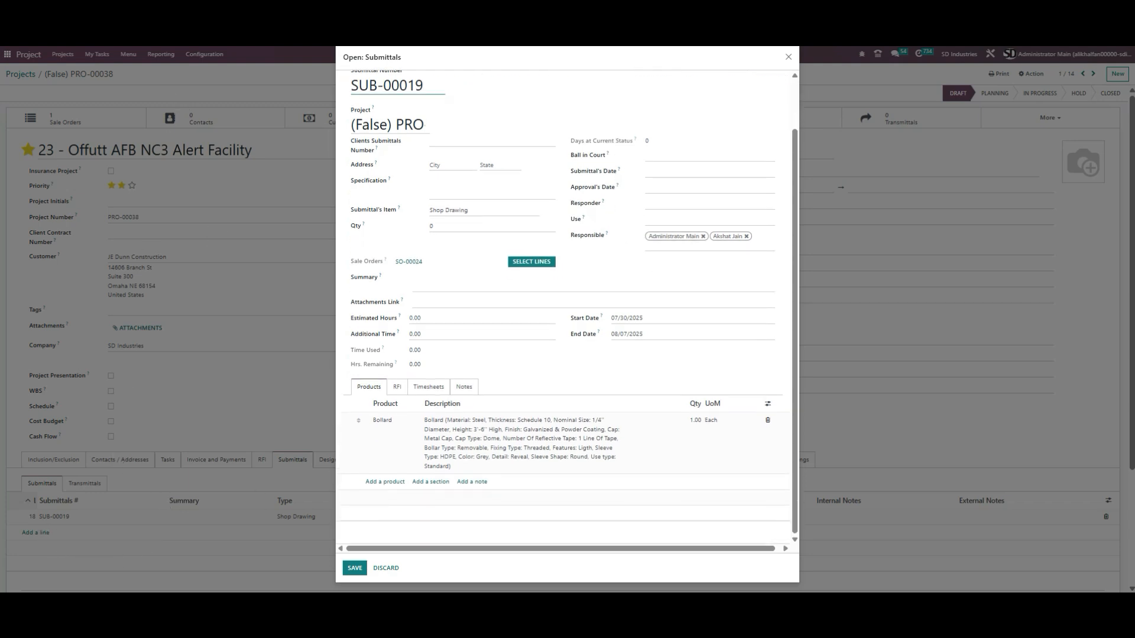
scroll(702, 99, up, 2)
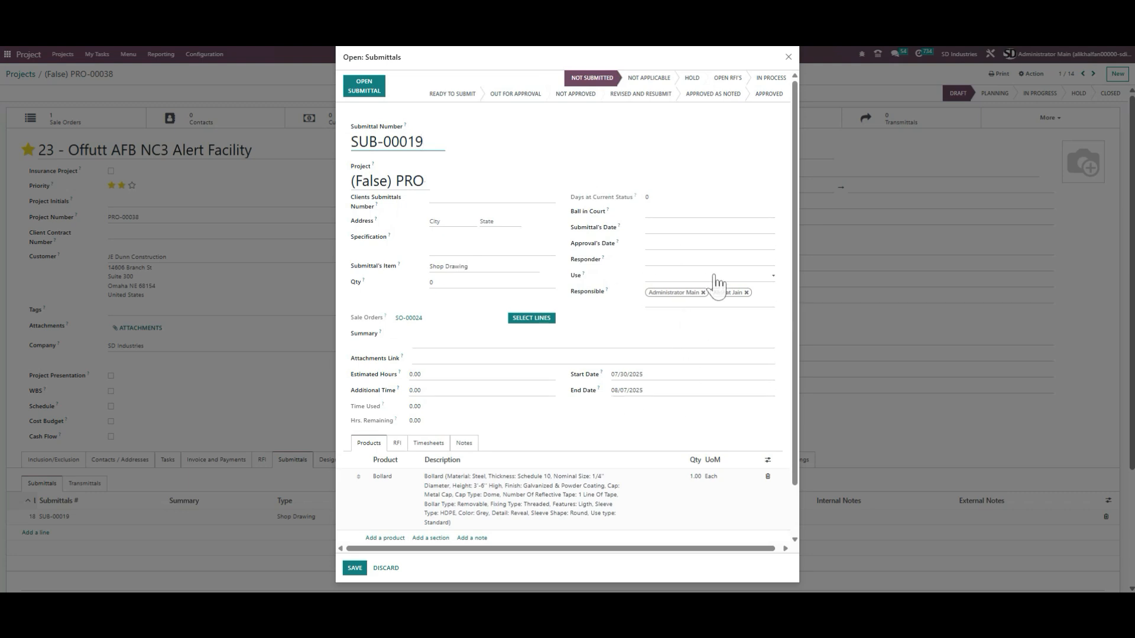
click(364, 87)
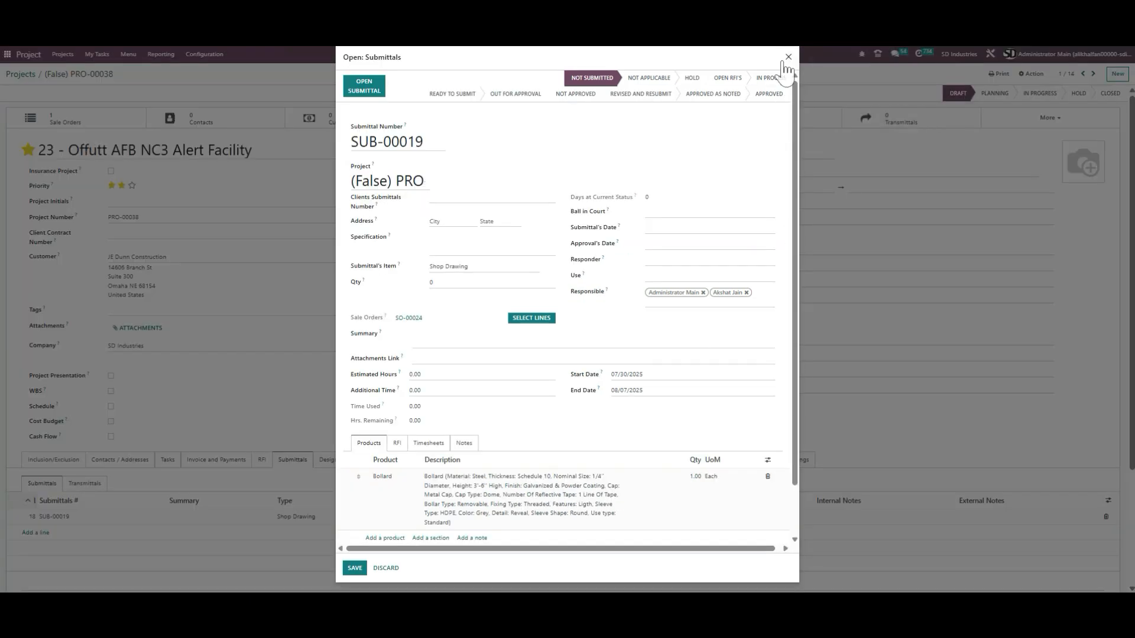
click(788, 56)
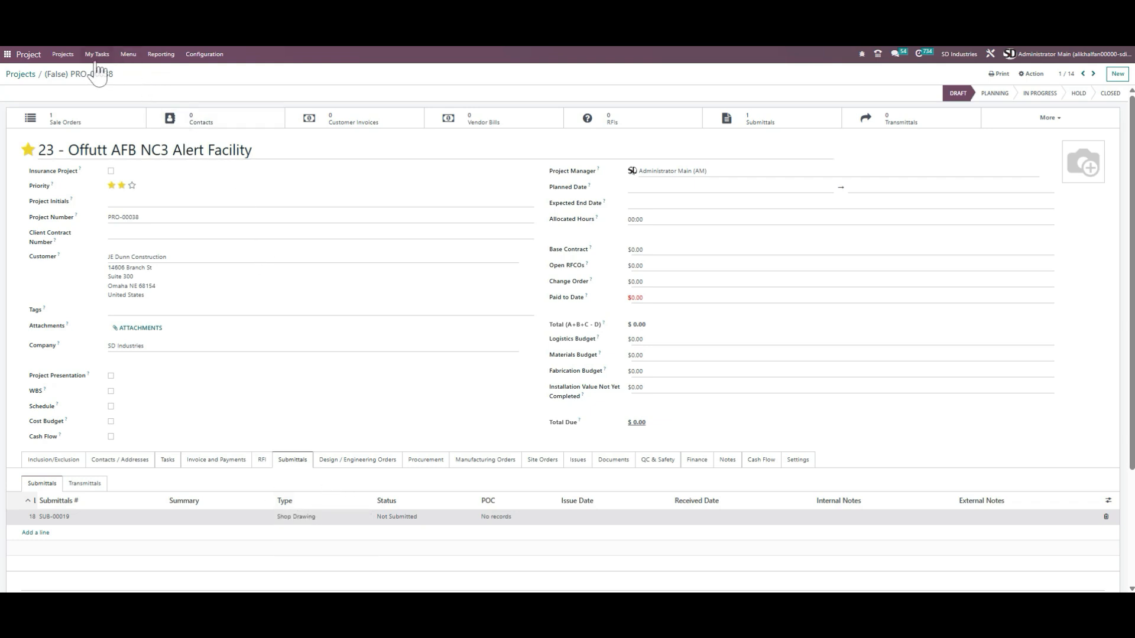
click(85, 484)
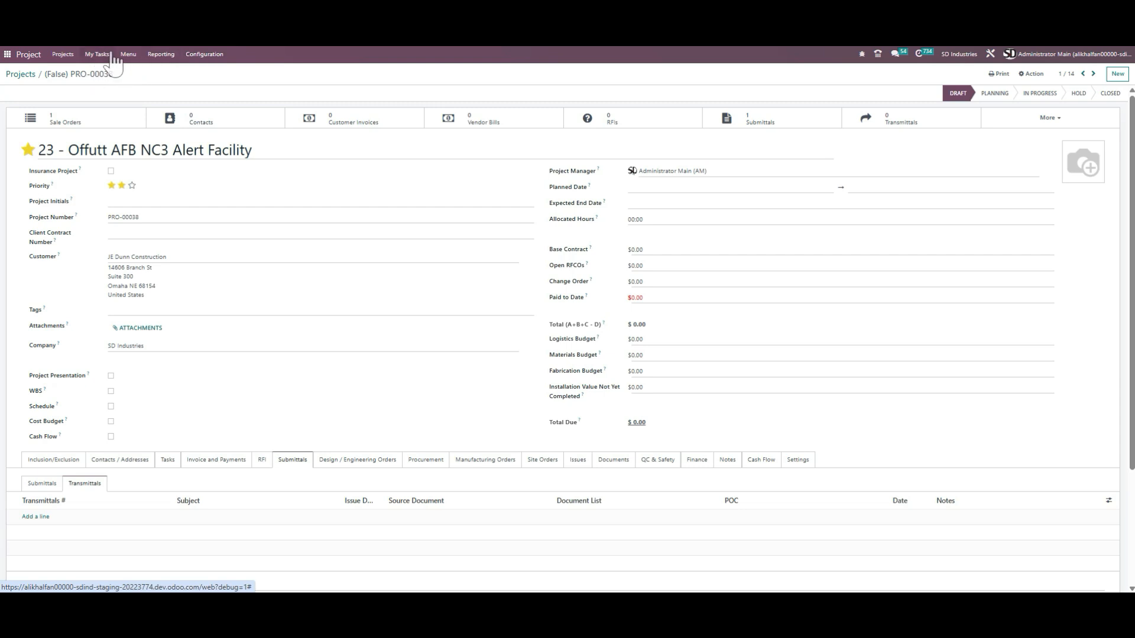
click(127, 57)
click(147, 160)
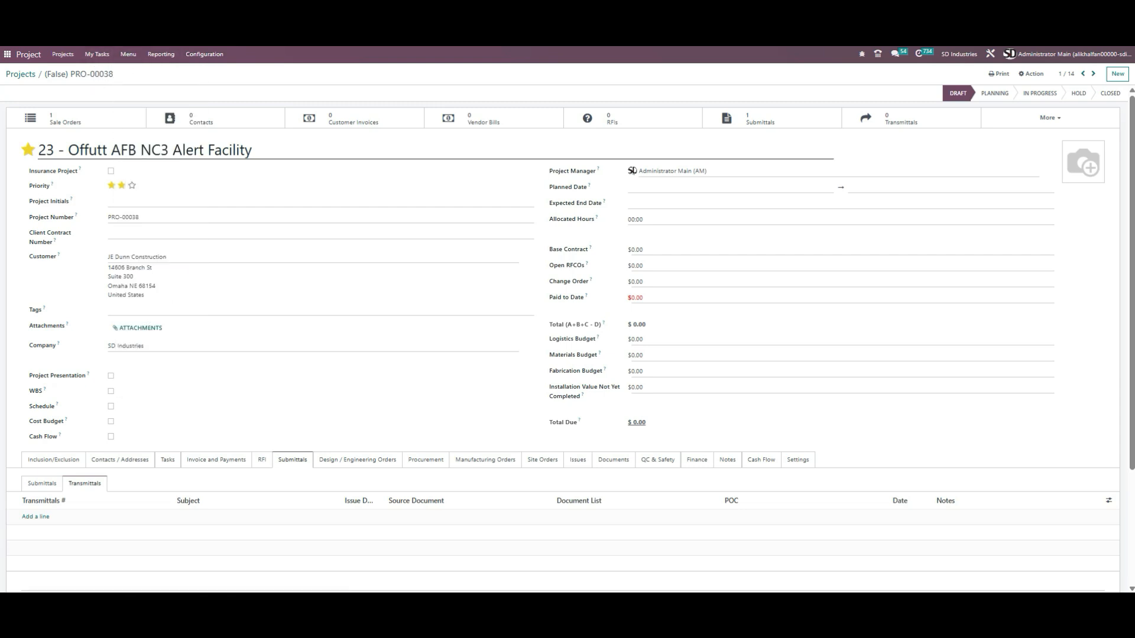
click(17, 90)
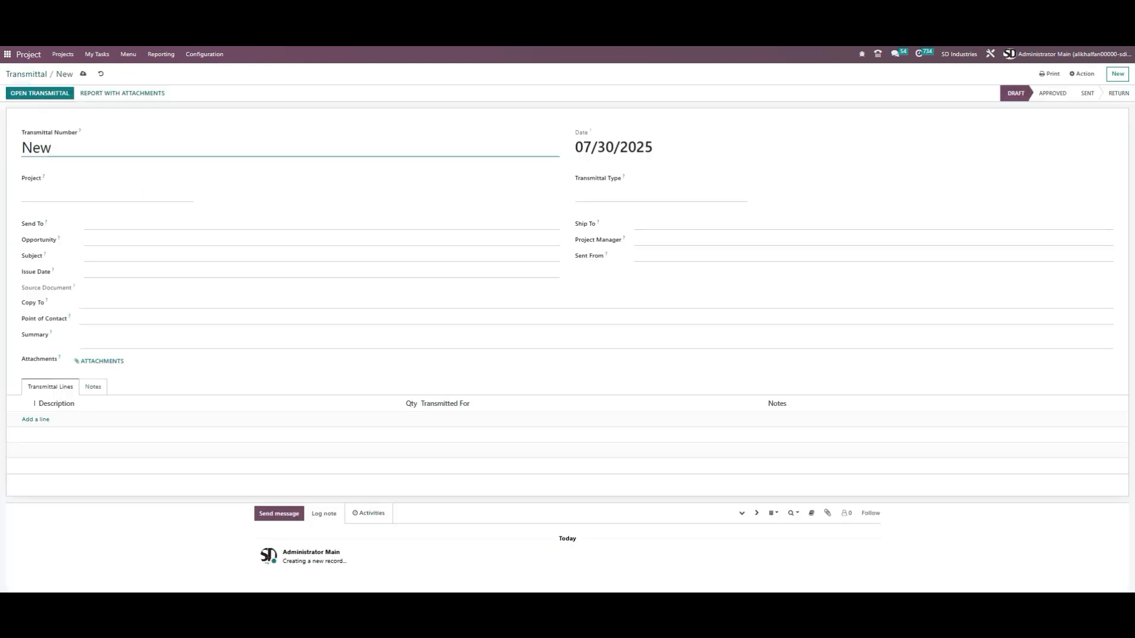
click(89, 194)
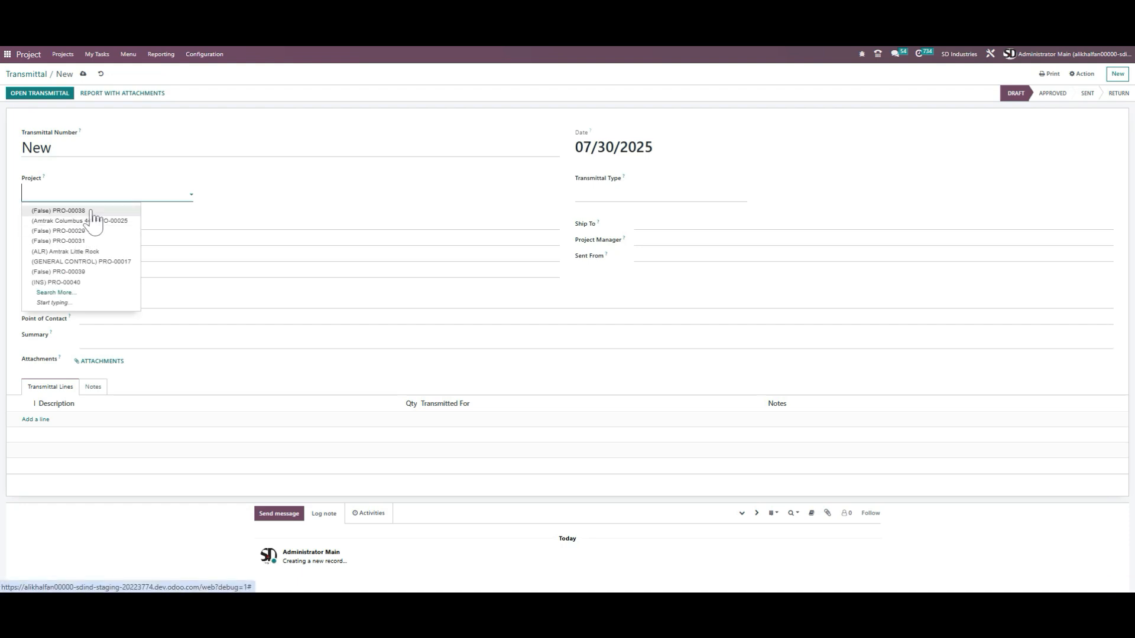
click(92, 210)
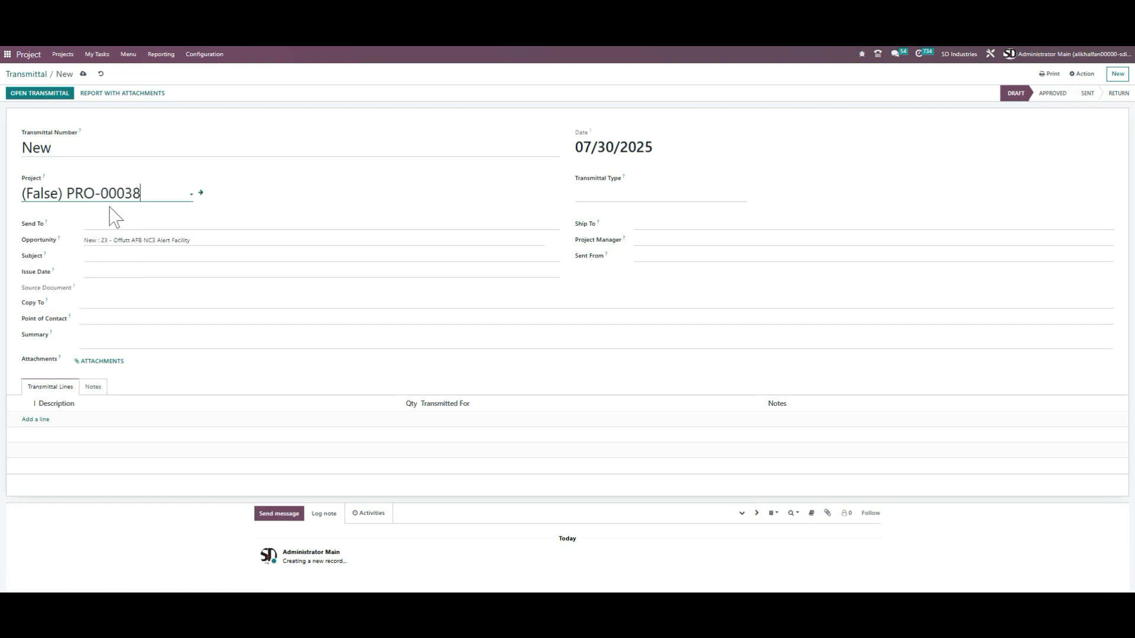
click(109, 225)
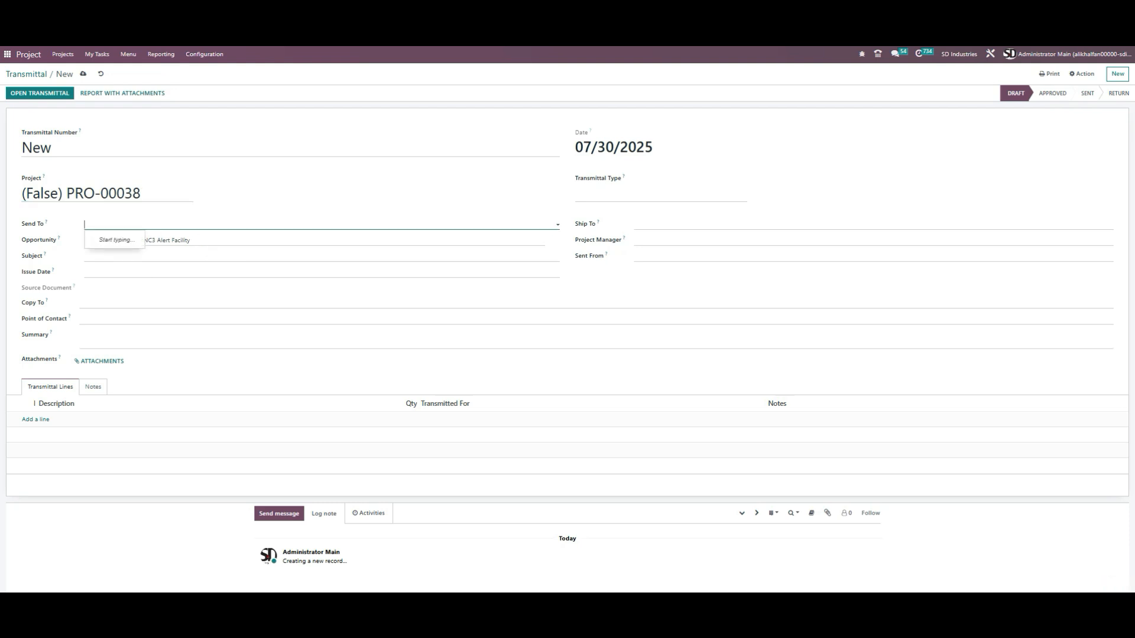
click(710, 224)
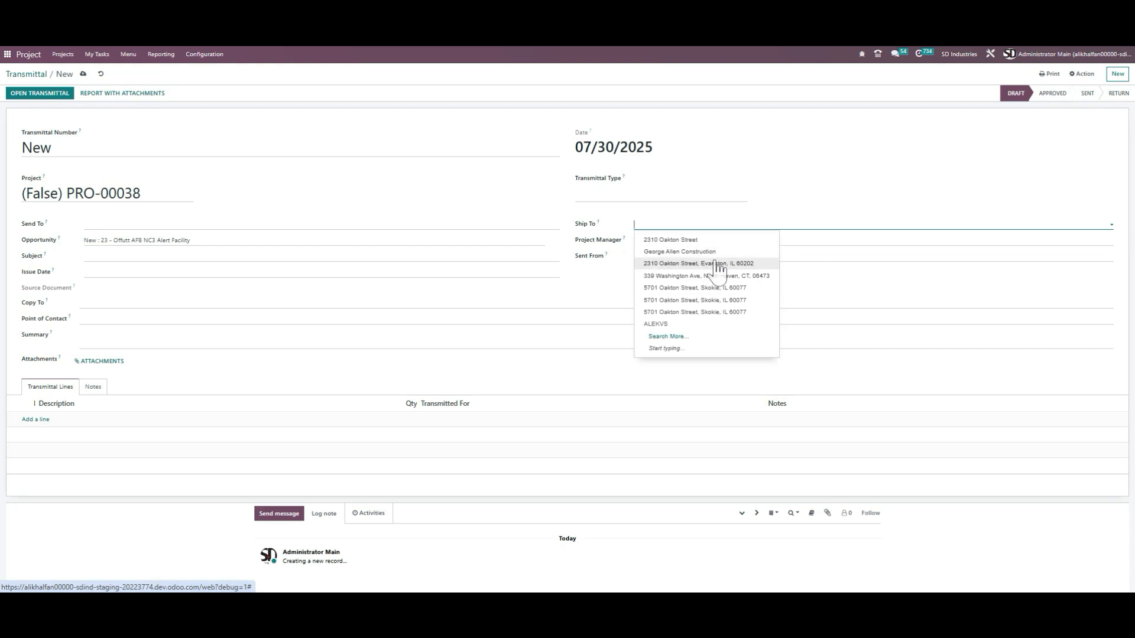
click(689, 198)
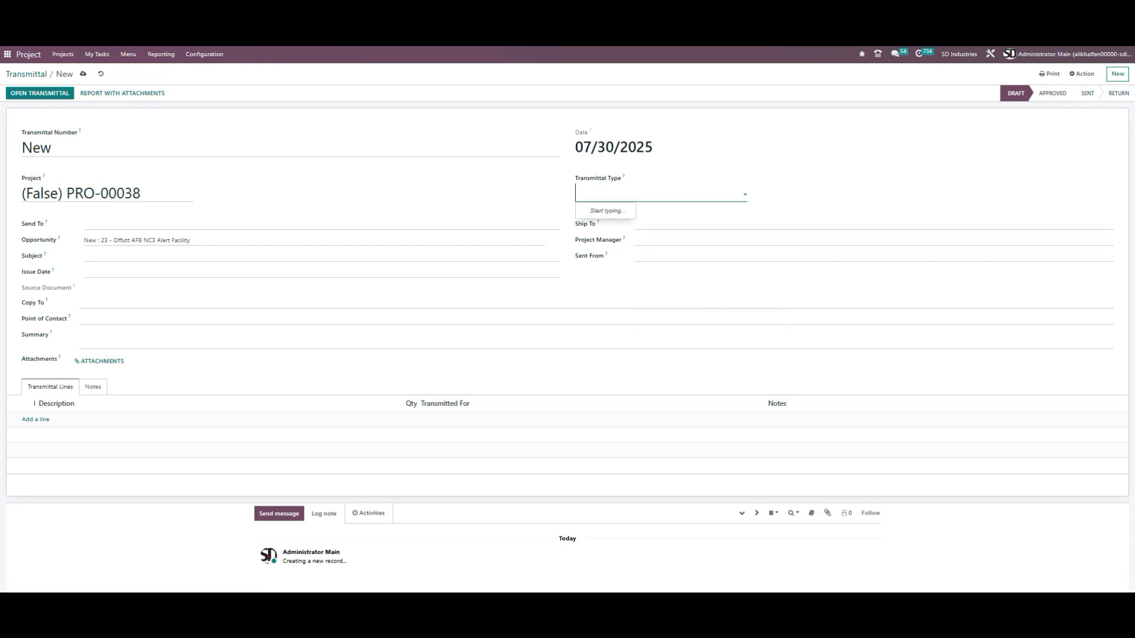
click(208, 55)
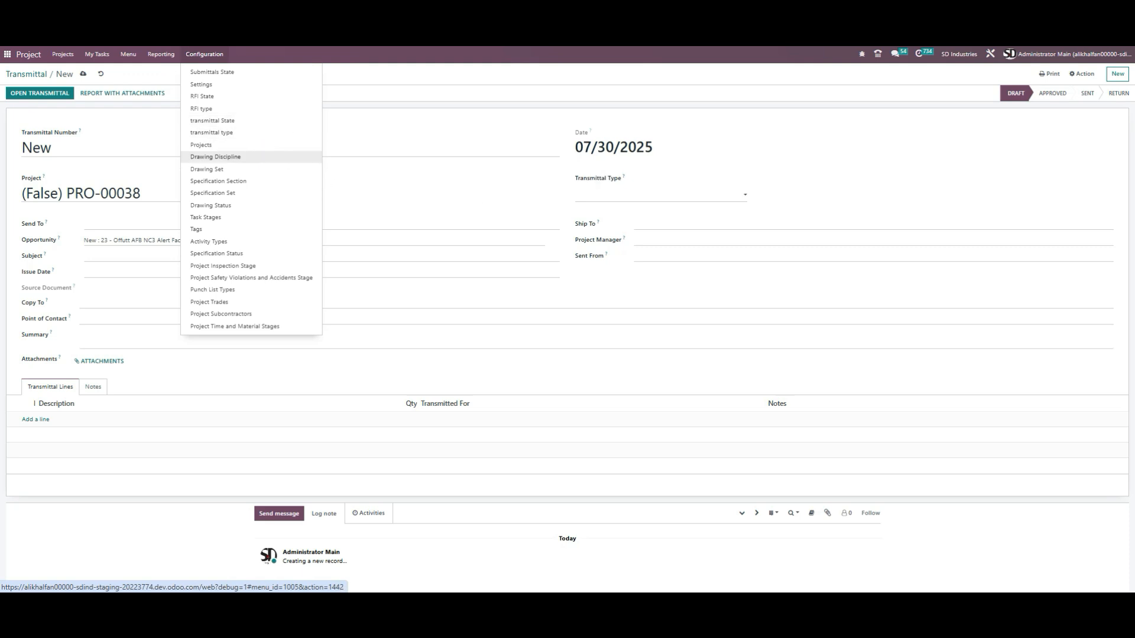
click(253, 136)
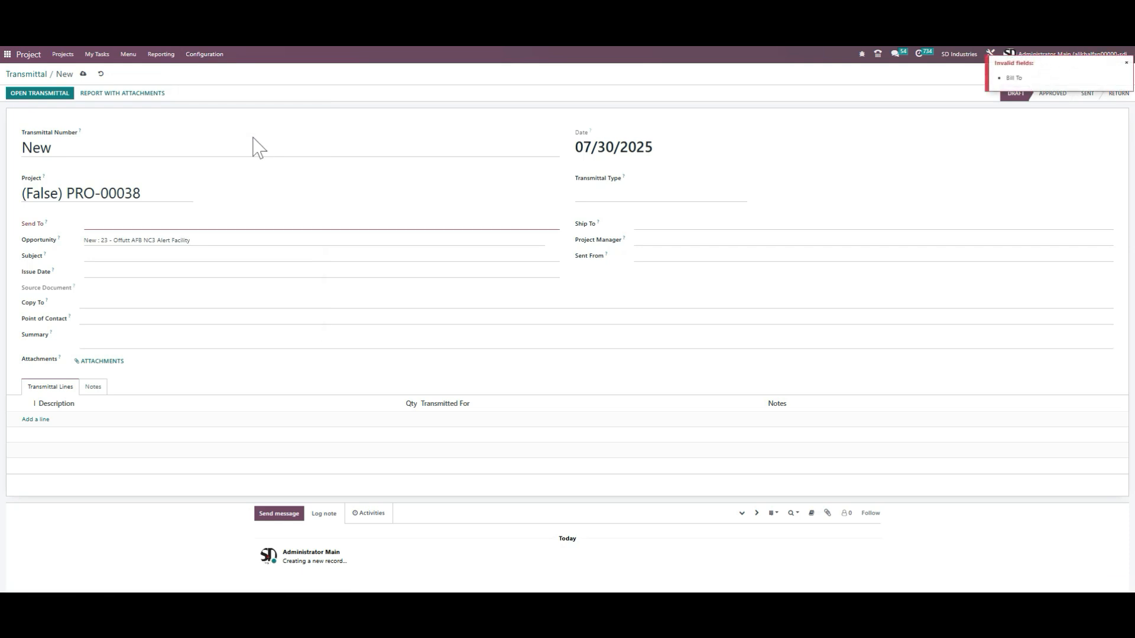
click(101, 74)
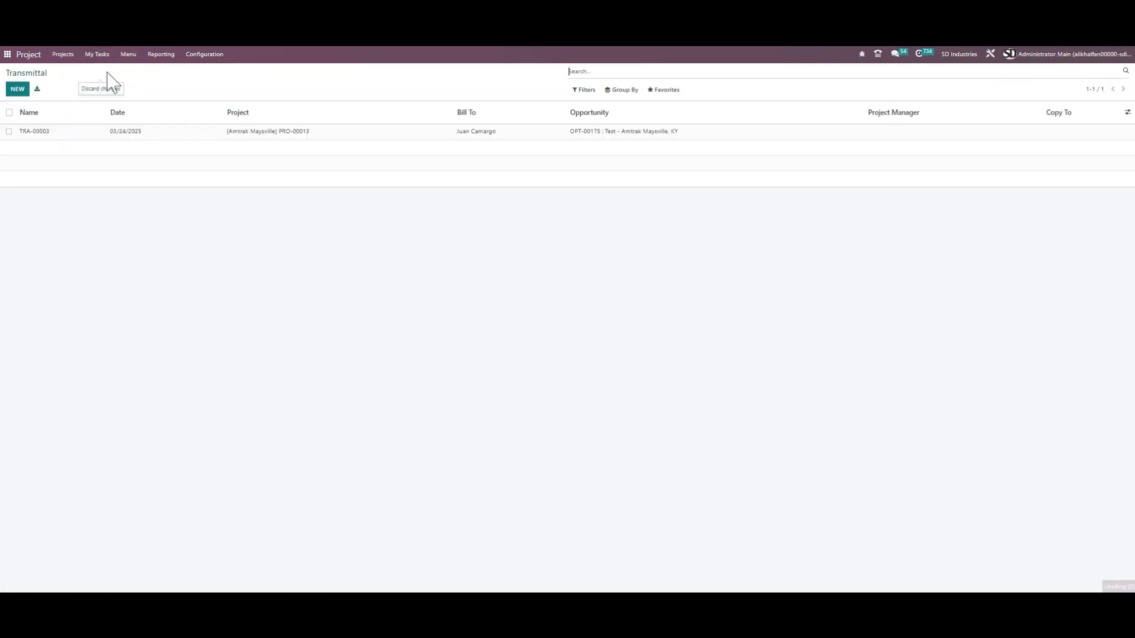
Step: Create a new transmittal type named "Test Purpose only" and return to the transmittal types list
click(203, 54)
click(248, 138)
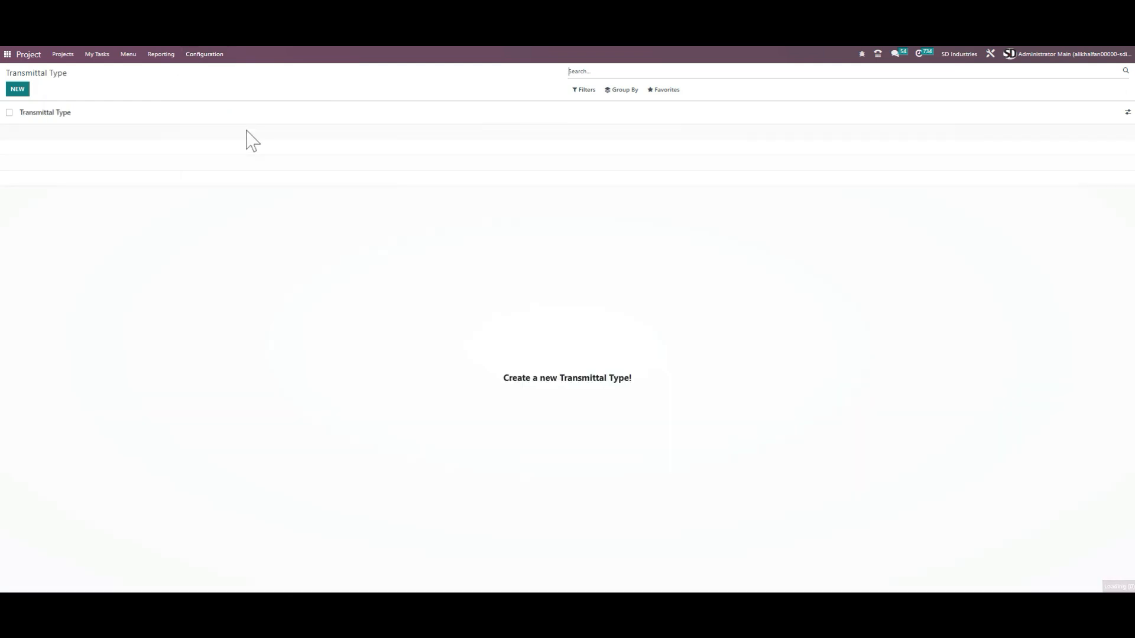
click(18, 90)
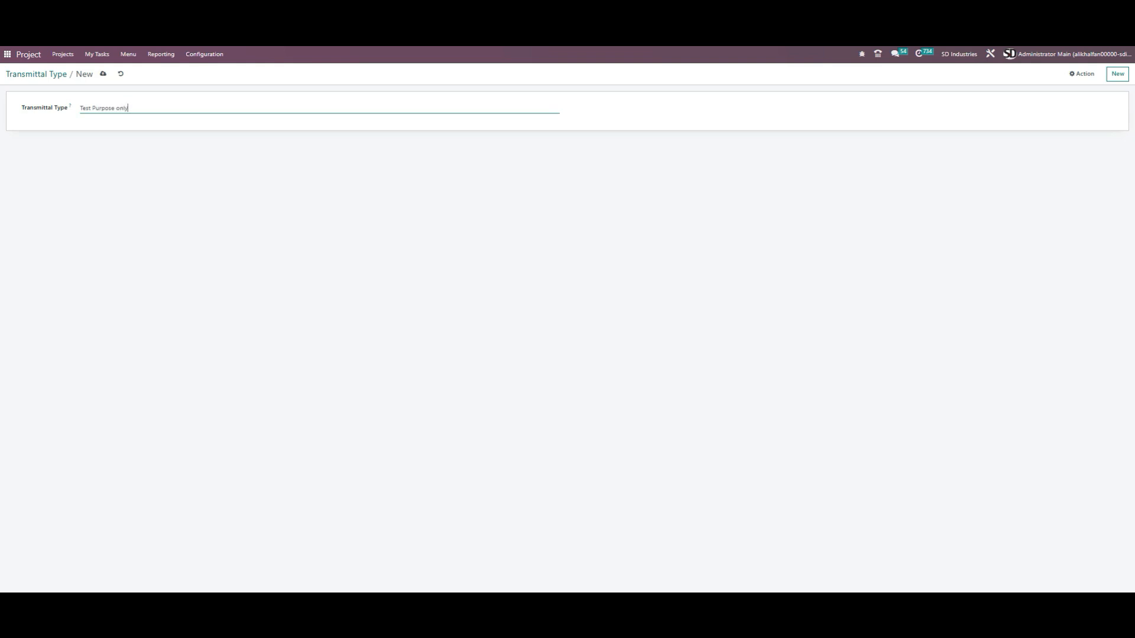
click(103, 75)
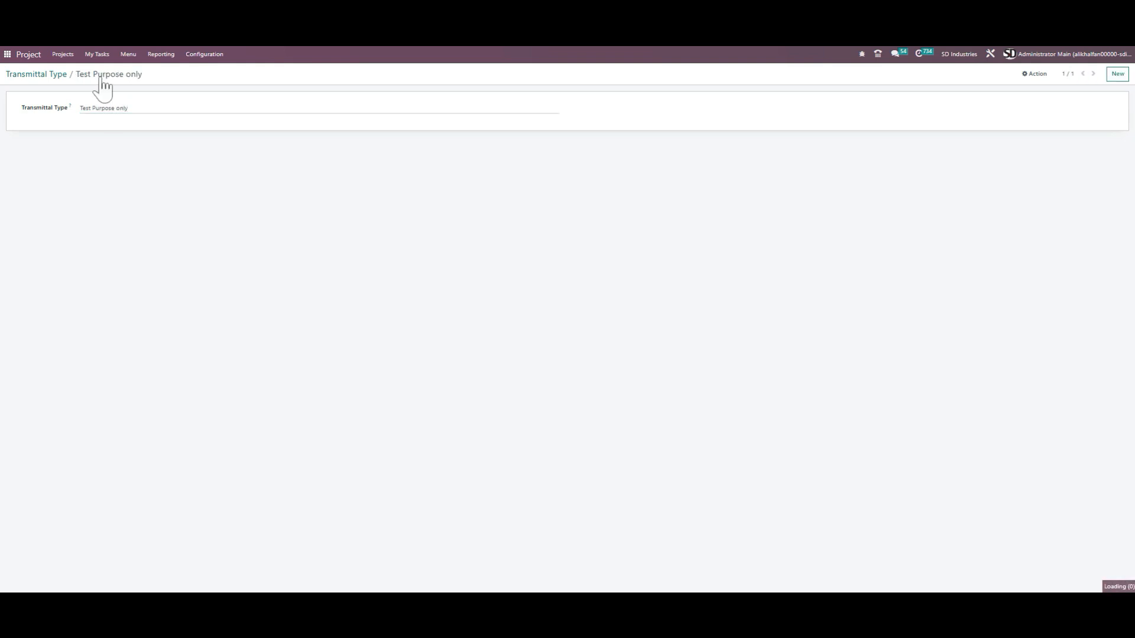
click(52, 74)
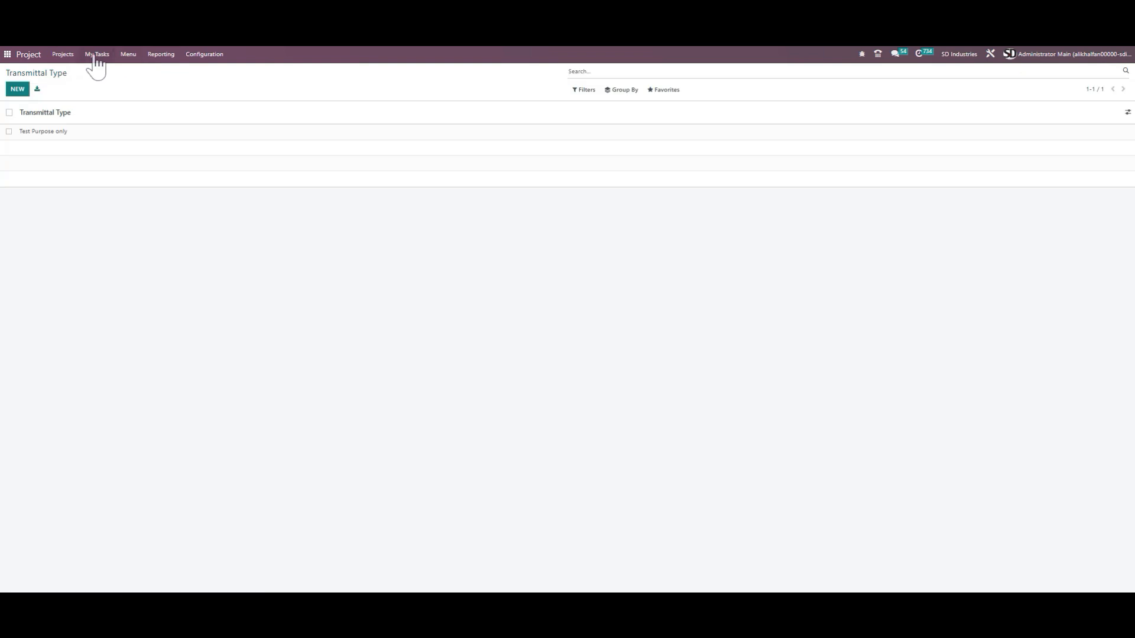
Step: Start a new transmittal and set its project to PRO-00038
click(101, 54)
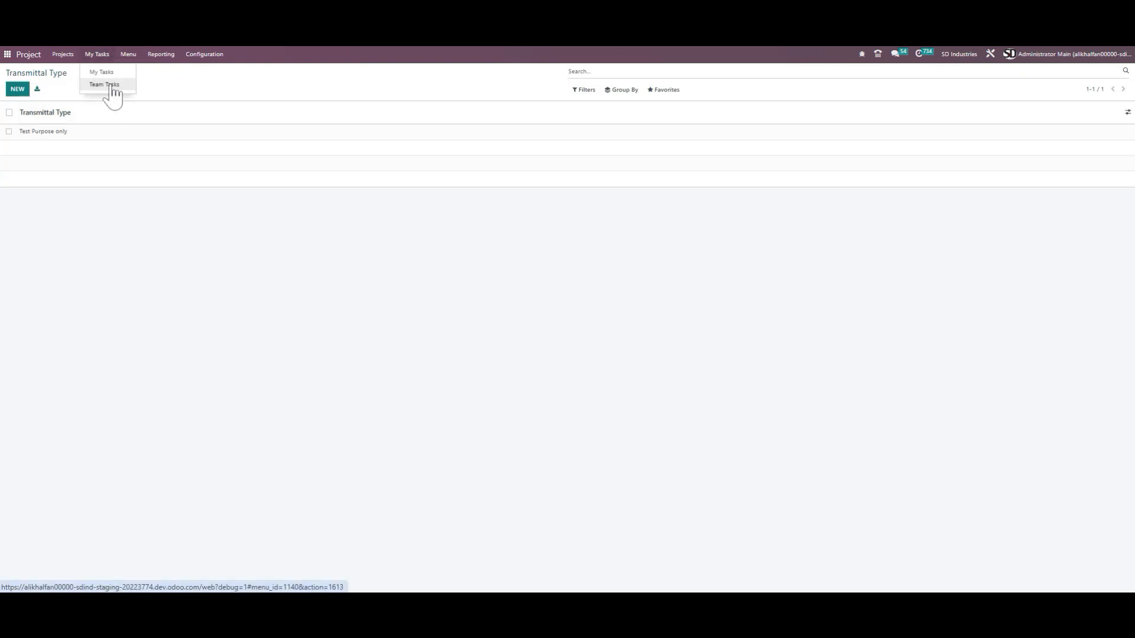
mouse_move(129, 55)
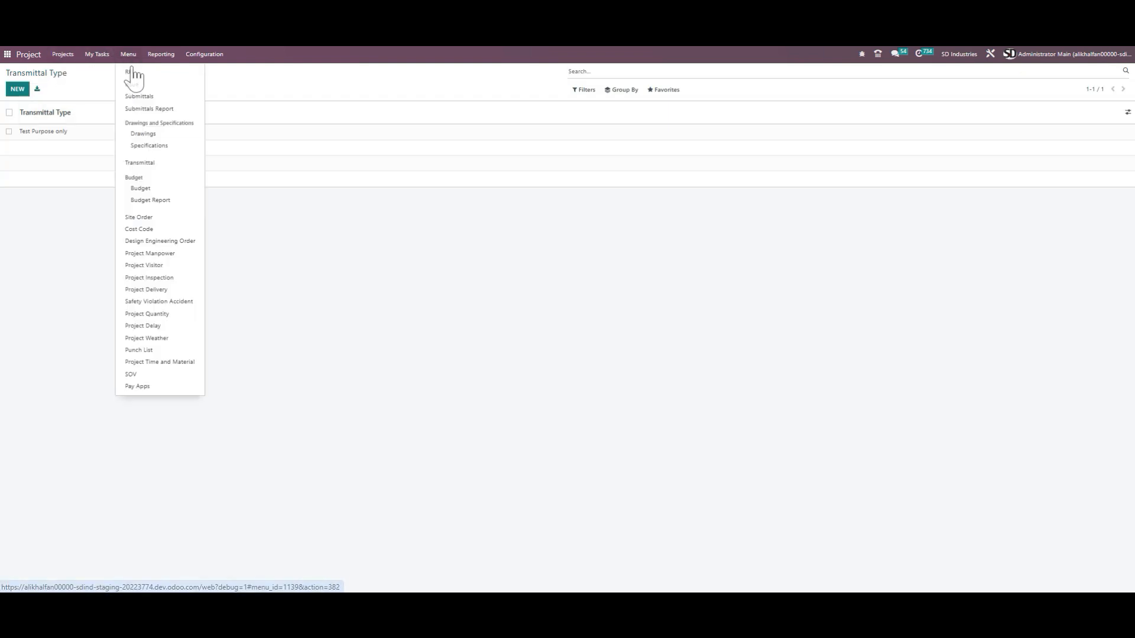
click(163, 165)
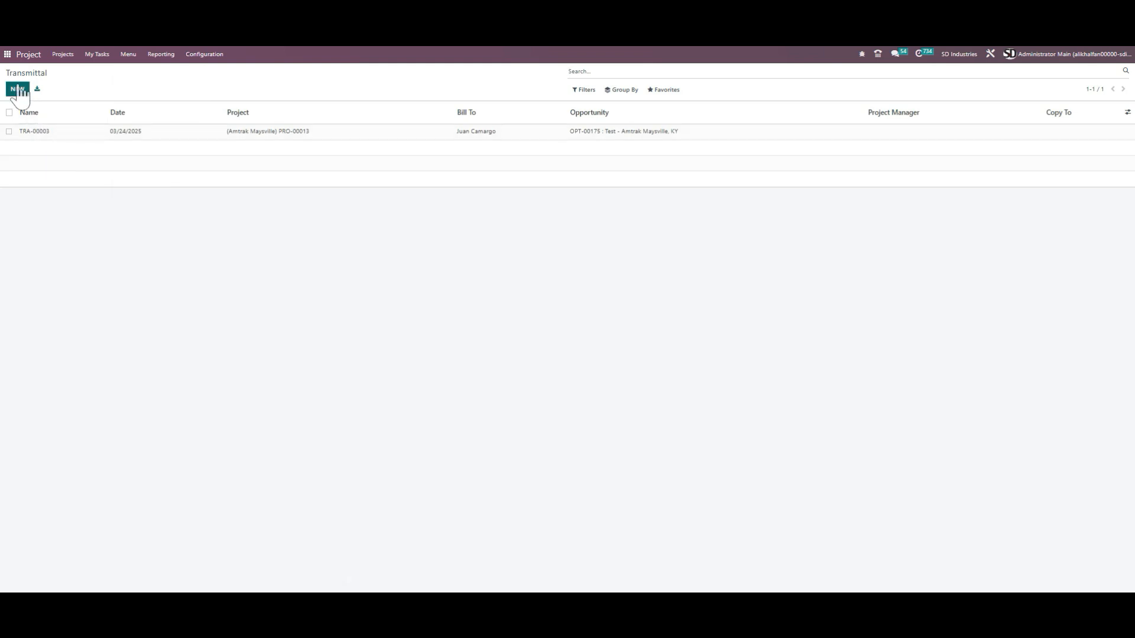
click(17, 89)
click(65, 194)
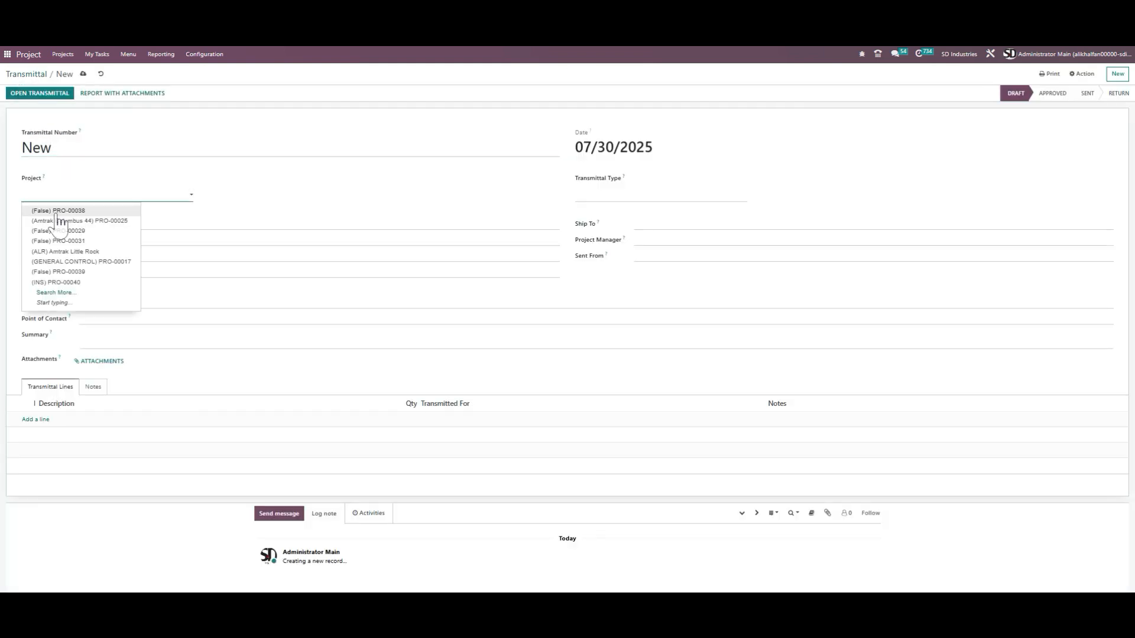
click(85, 211)
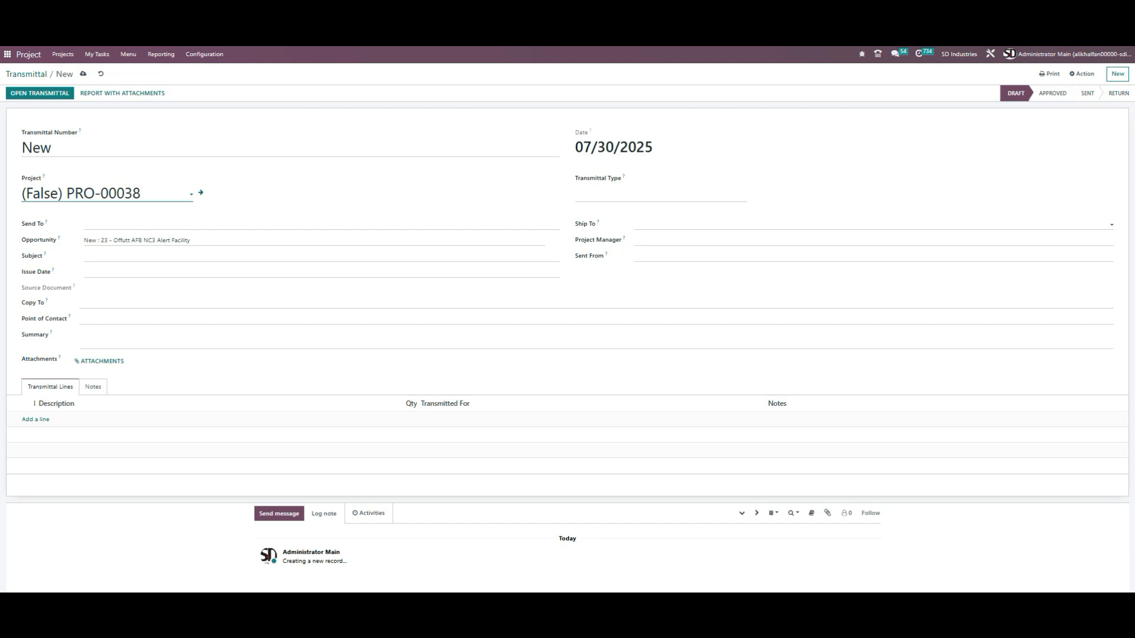
click(684, 225)
click(680, 239)
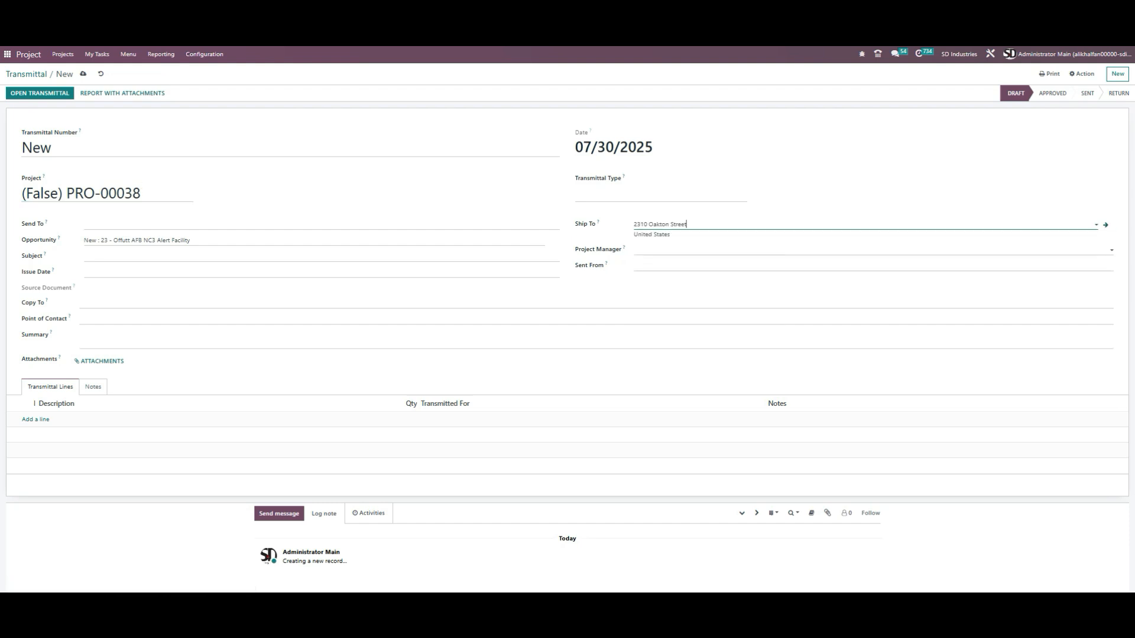
click(686, 250)
click(693, 281)
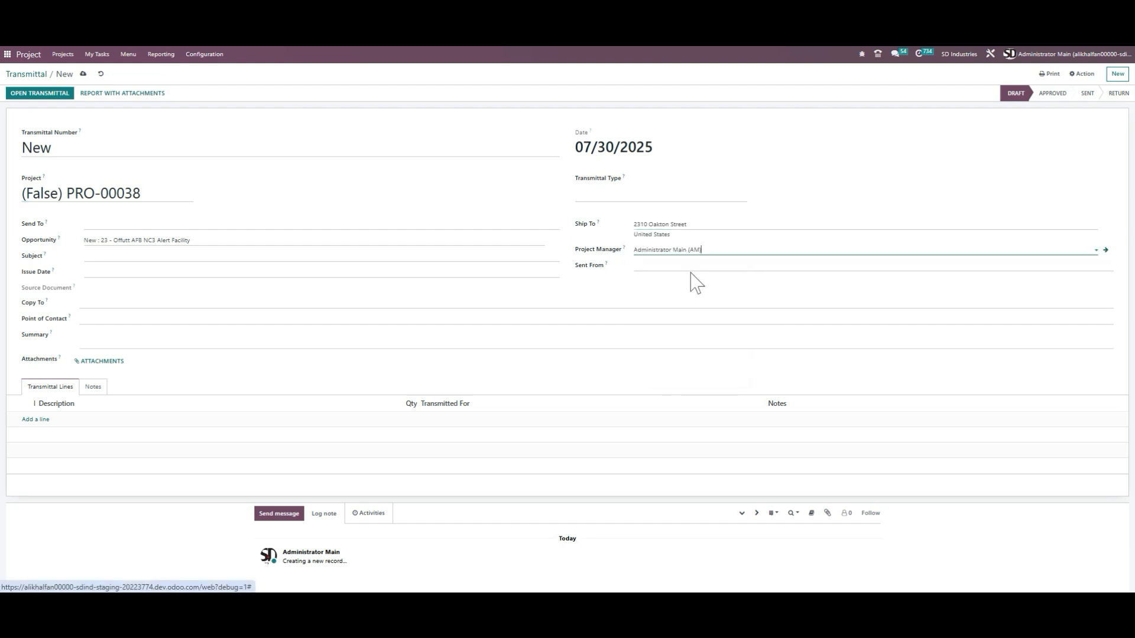
Step: Set the transmittal's Sent From to HR / Recruit (H/R)
click(637, 267)
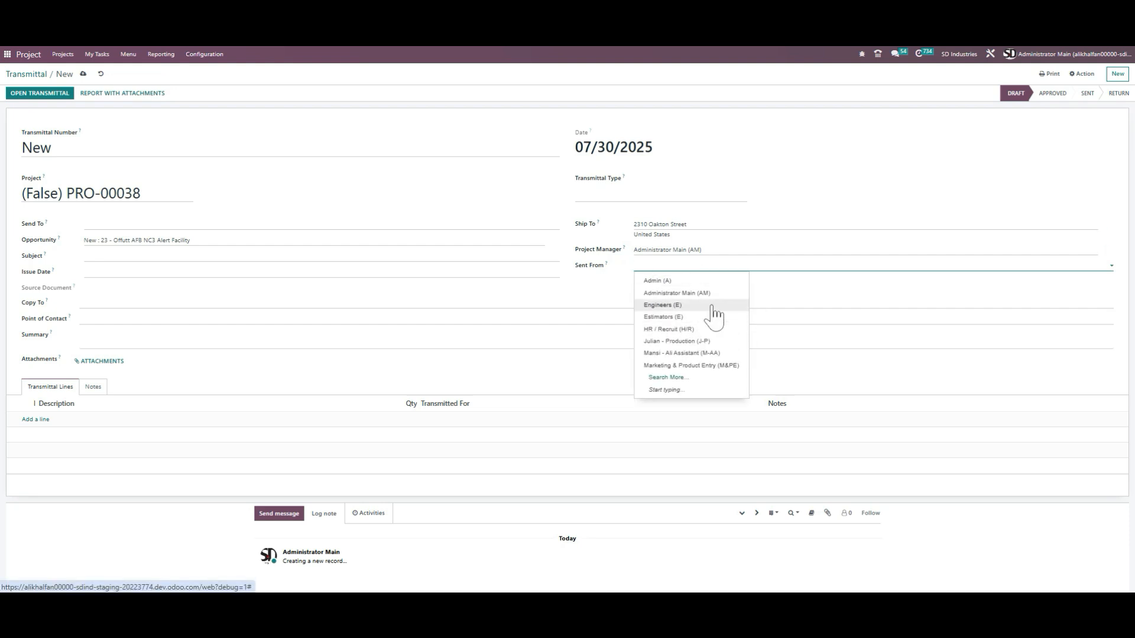
click(712, 332)
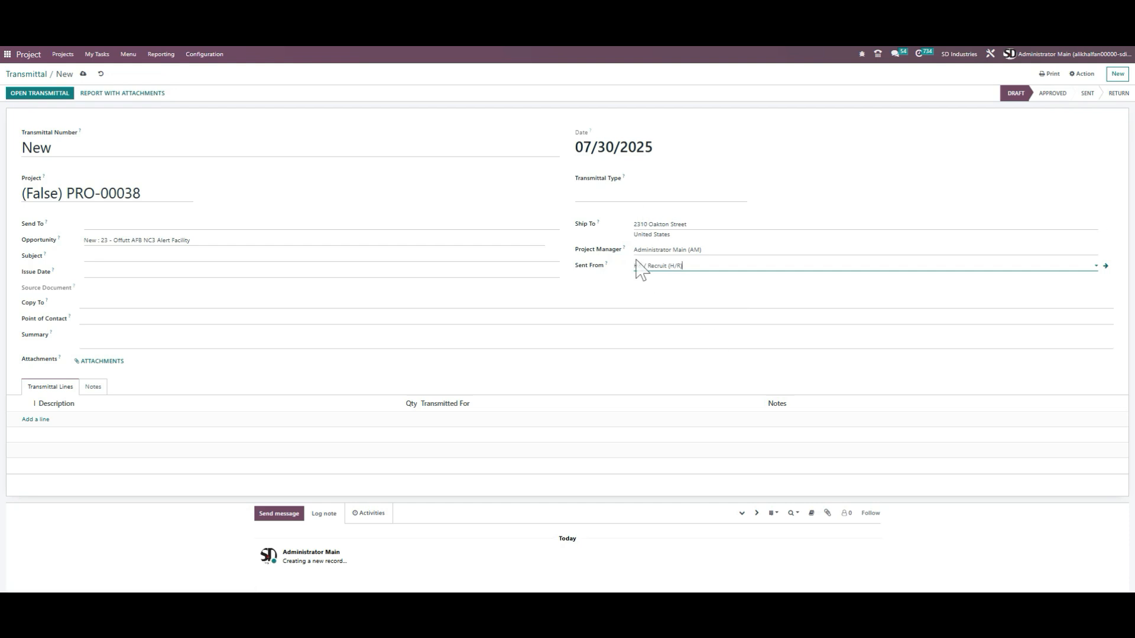
click(689, 266)
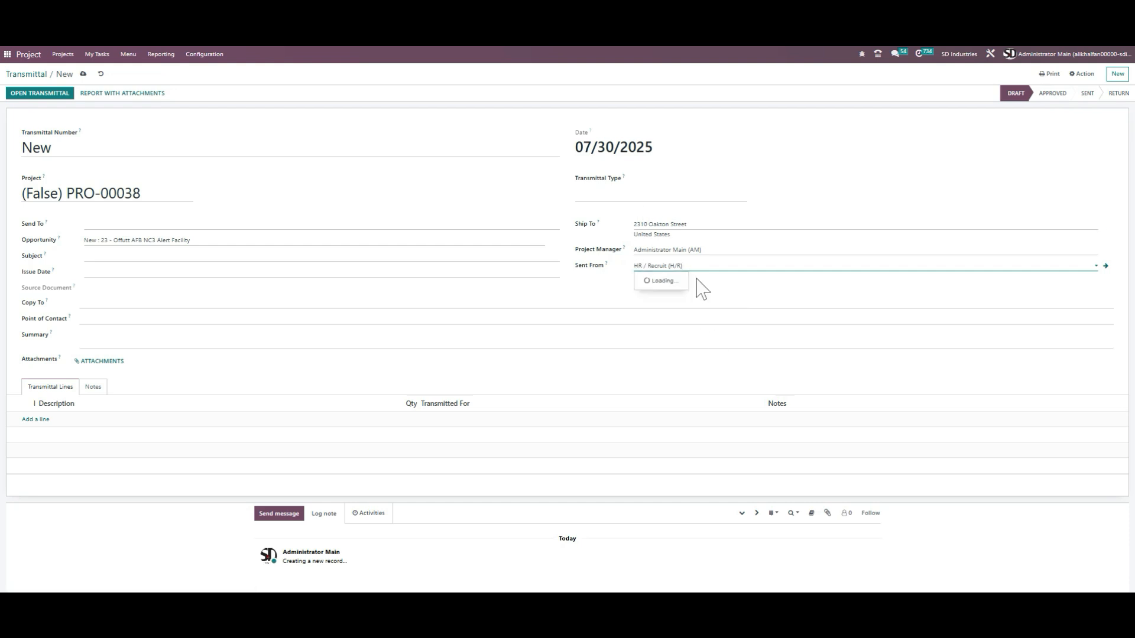
key(Tab)
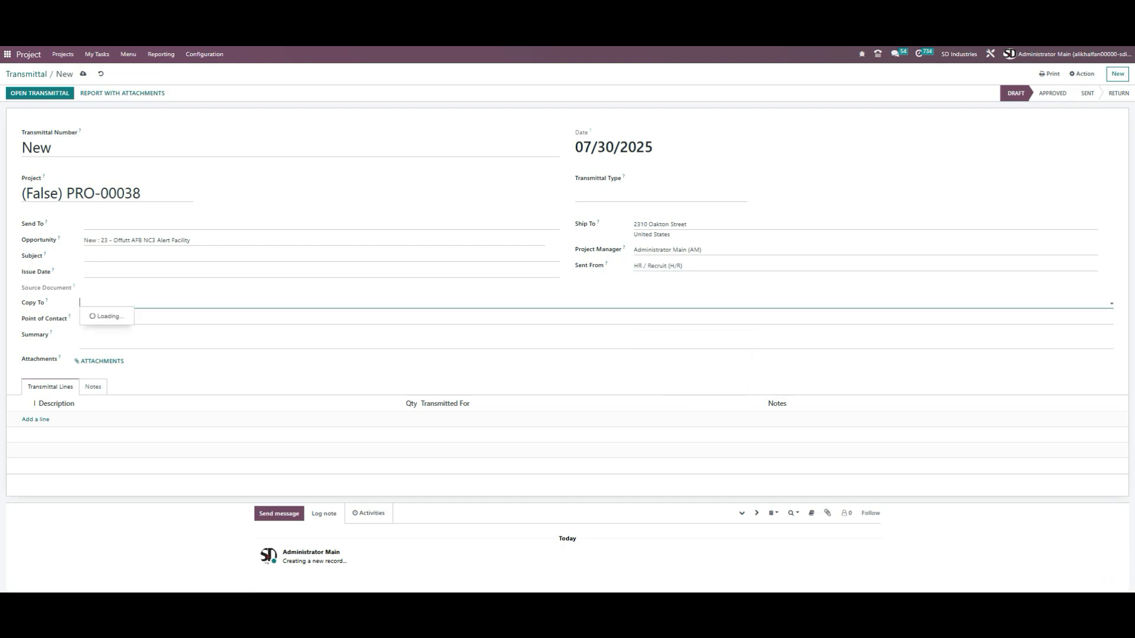
Step: Try setting the transmittal type, then clear the field again
click(661, 195)
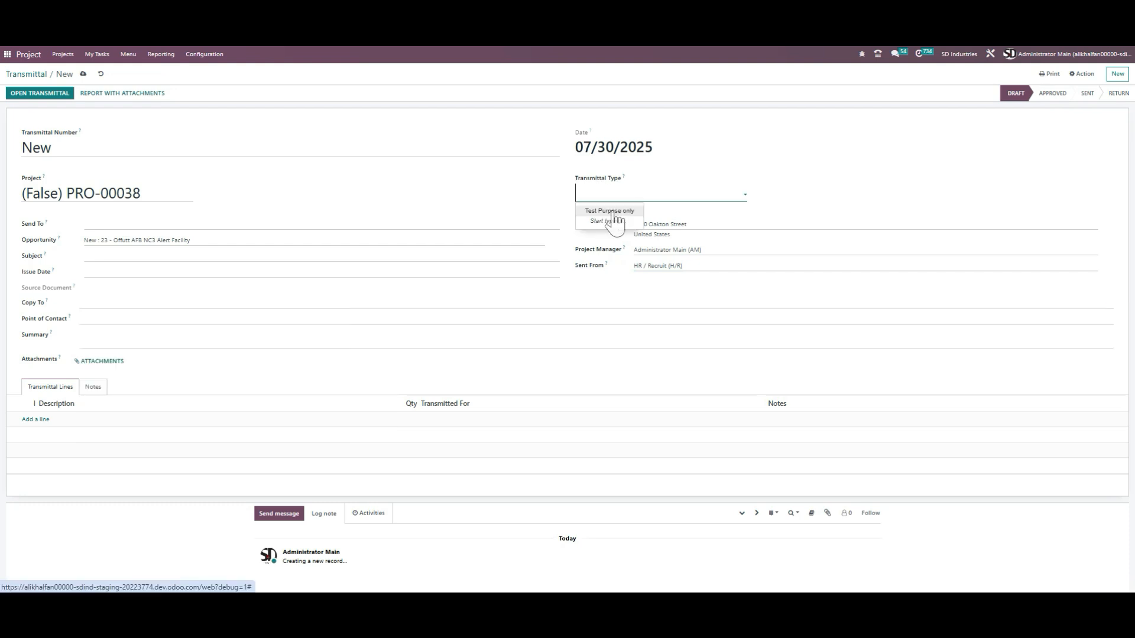
click(215, 55)
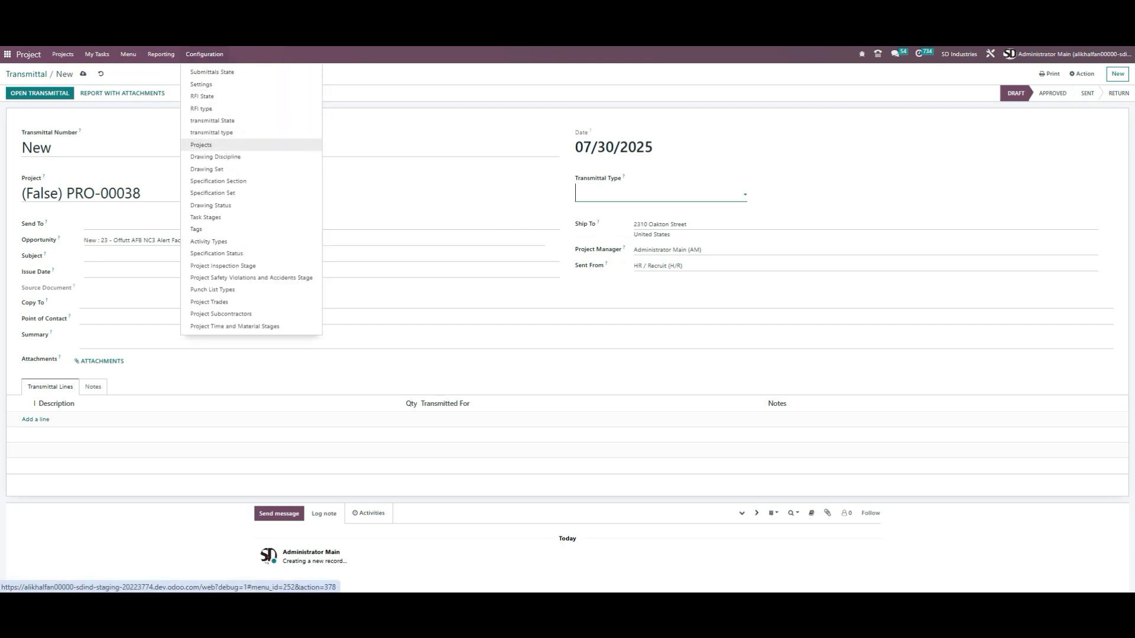
click(630, 194)
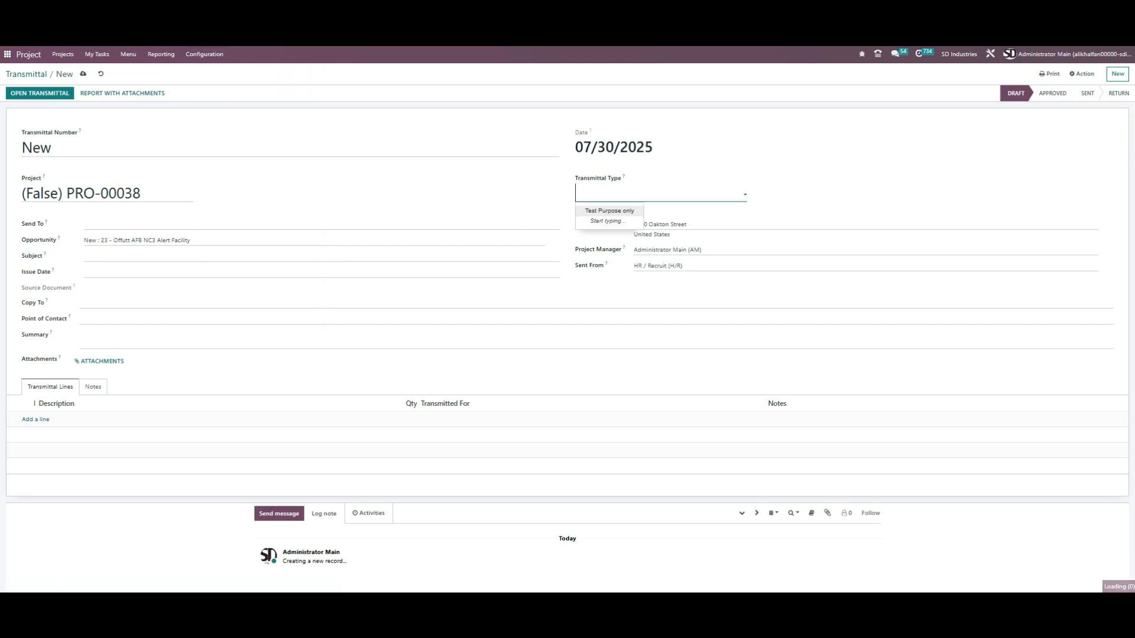
click(630, 212)
drag(690, 194, 539, 210)
key(BackSpace)
text(ysv)
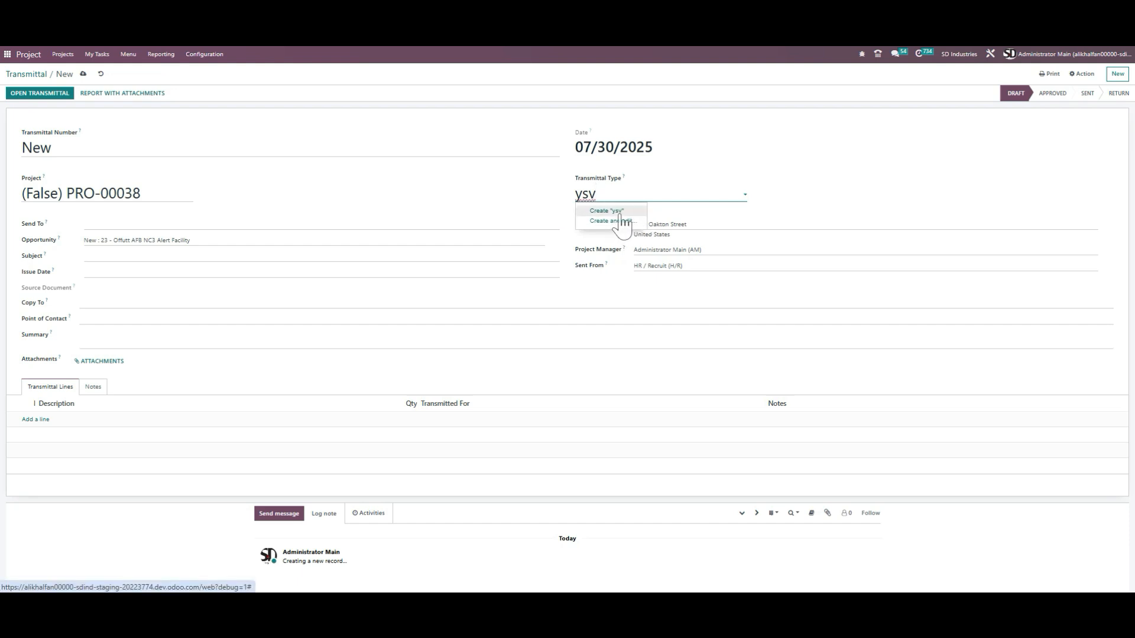
drag(598, 194, 545, 195)
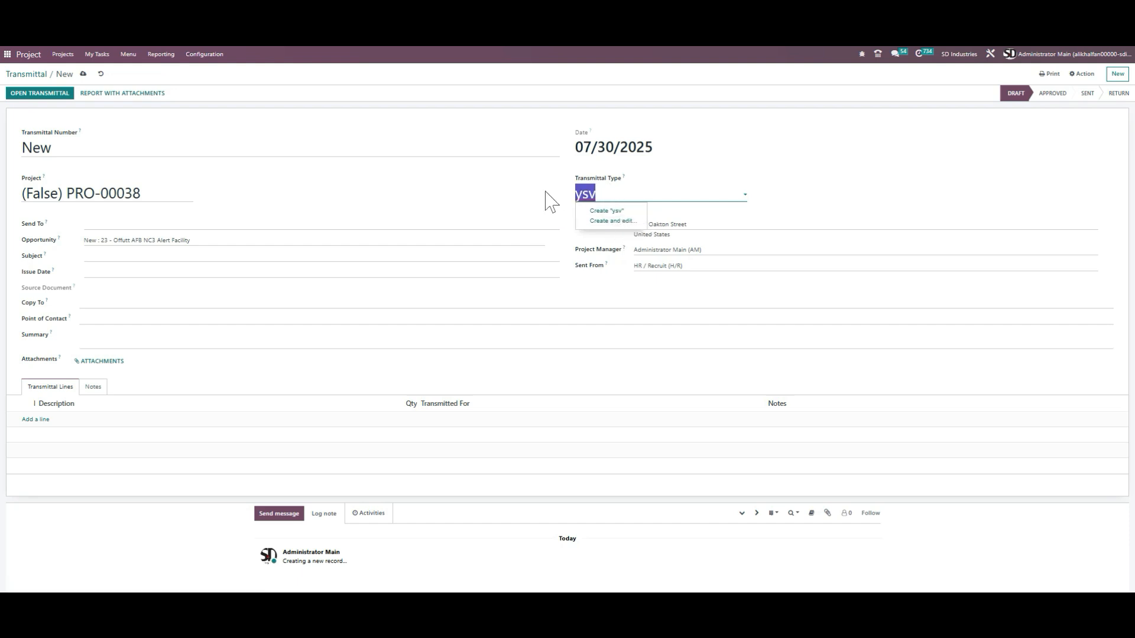
key(BackSpace)
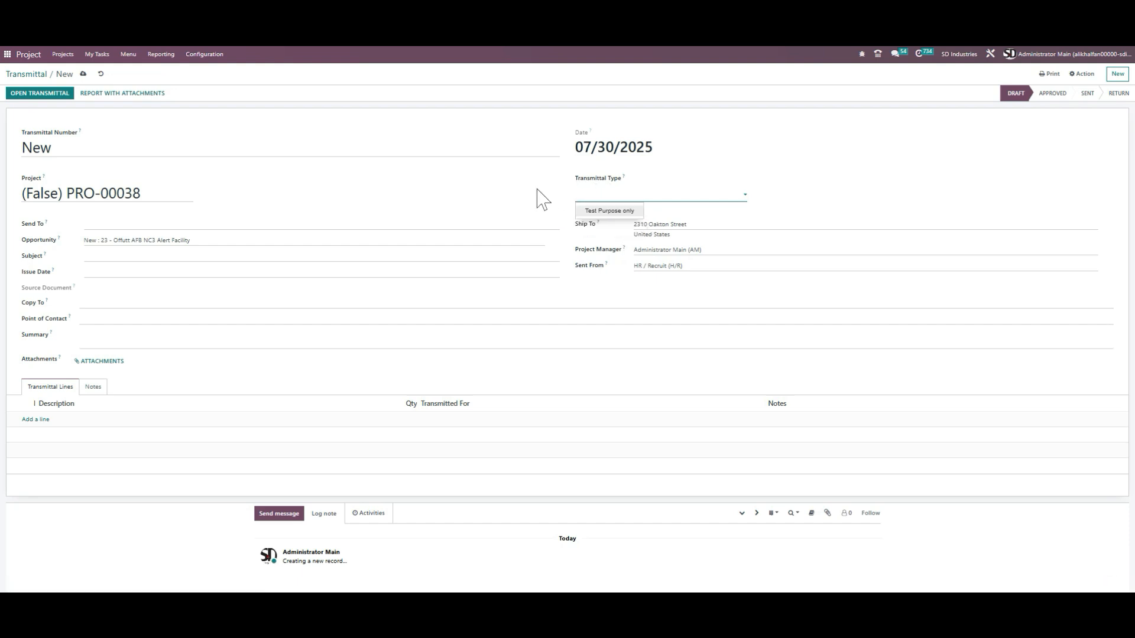
click(540, 200)
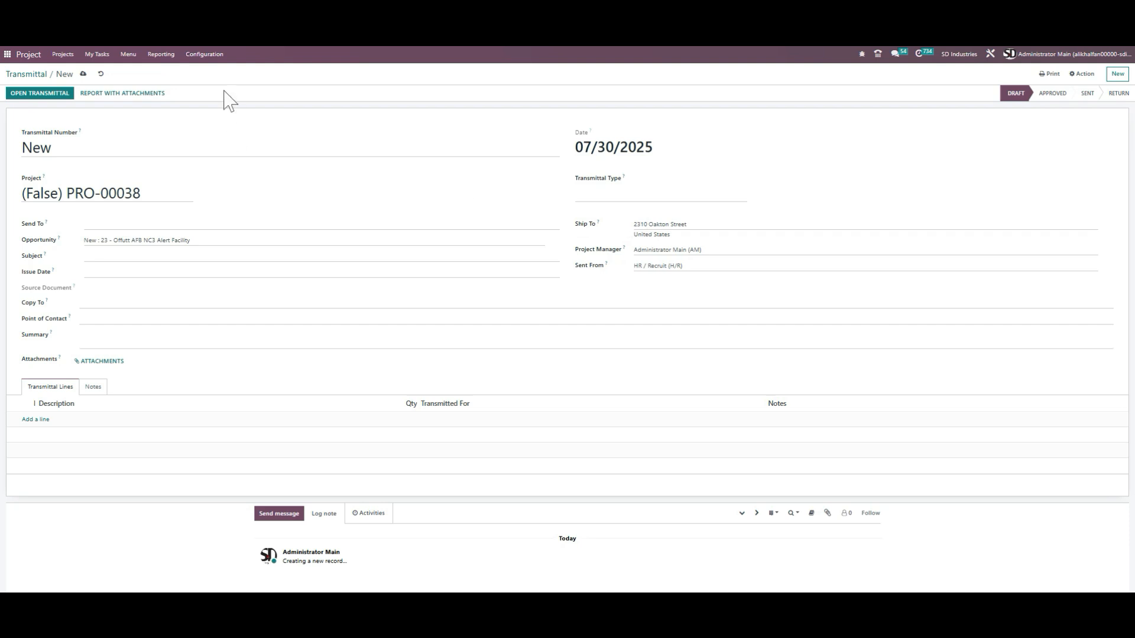
click(207, 54)
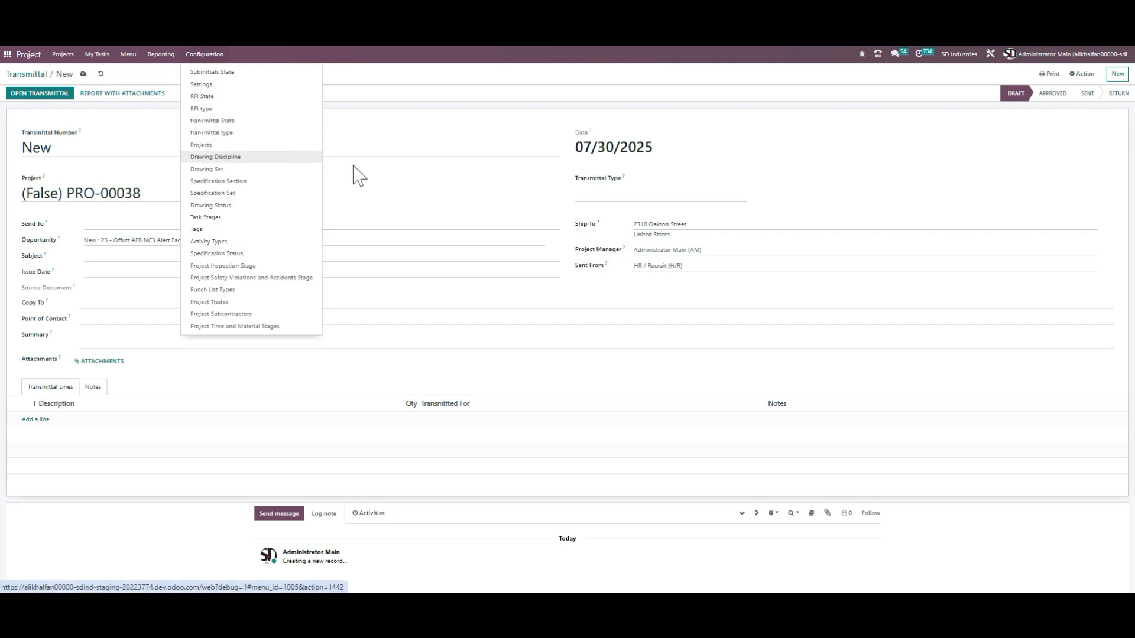
click(558, 204)
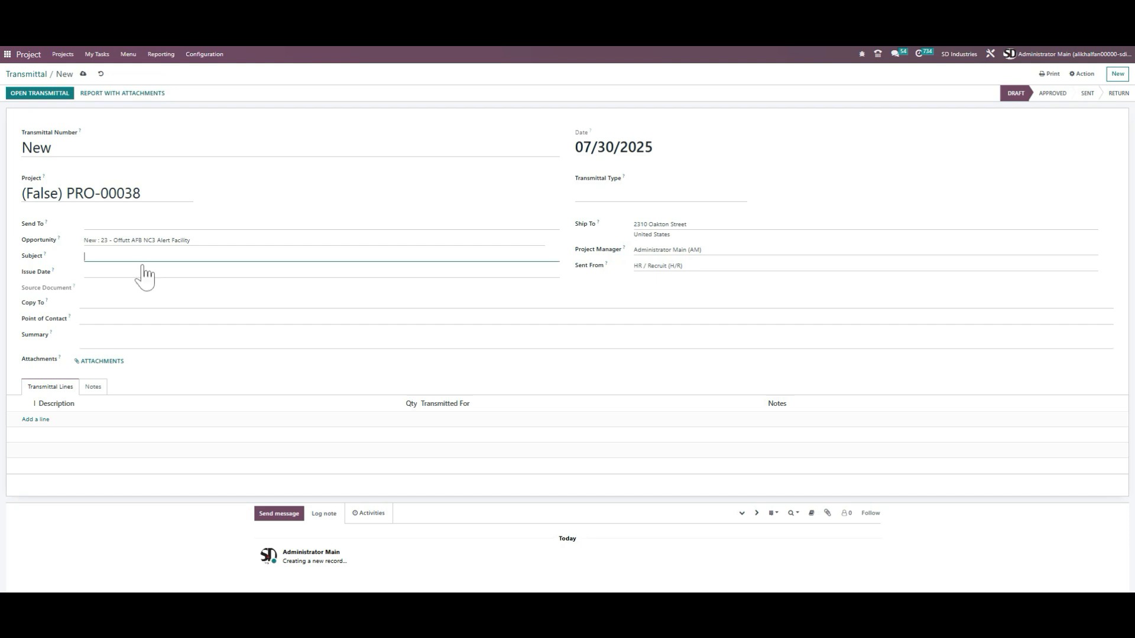
Step: Browse the transmittal's Issue Date calendar and the Copy To and Point of Contact contact lists without picking anything
click(160, 274)
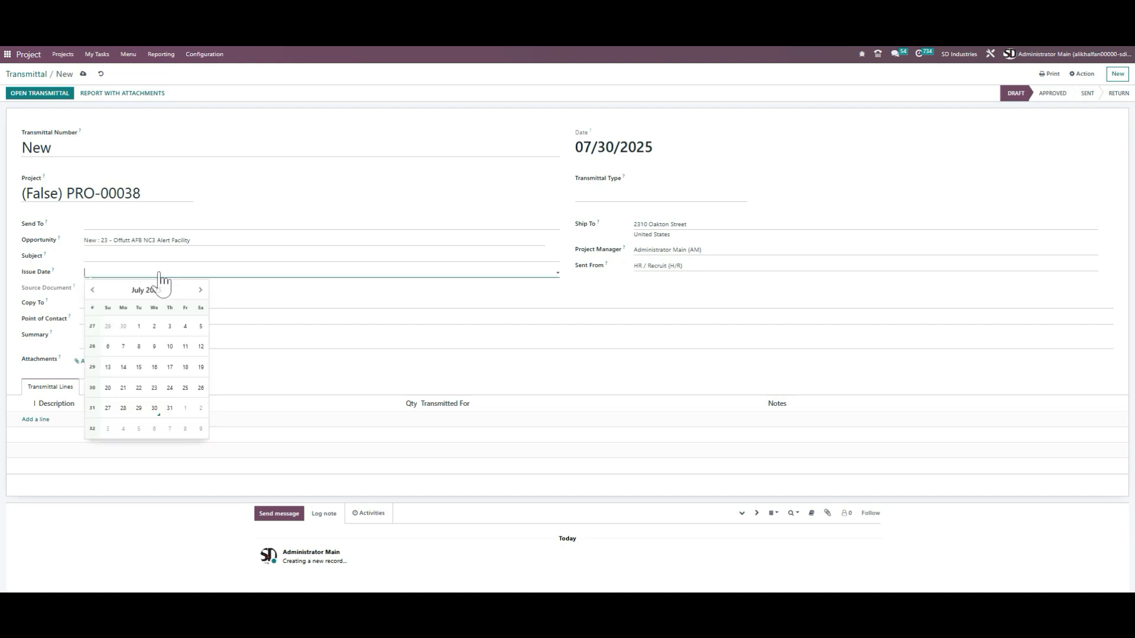
click(293, 290)
click(222, 304)
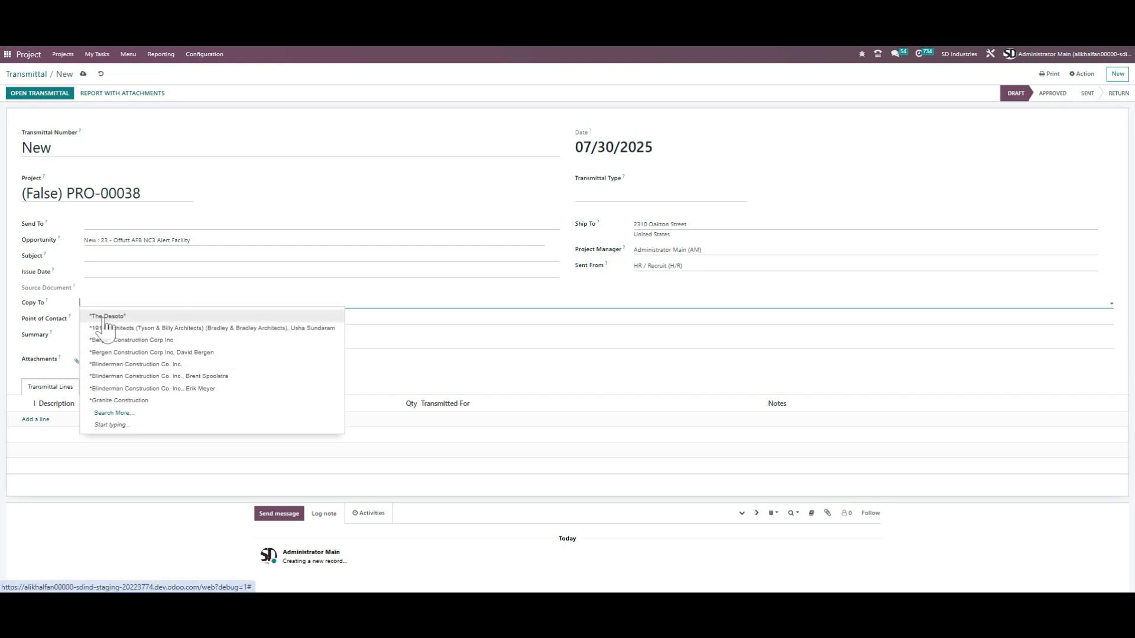
click(185, 303)
click(152, 324)
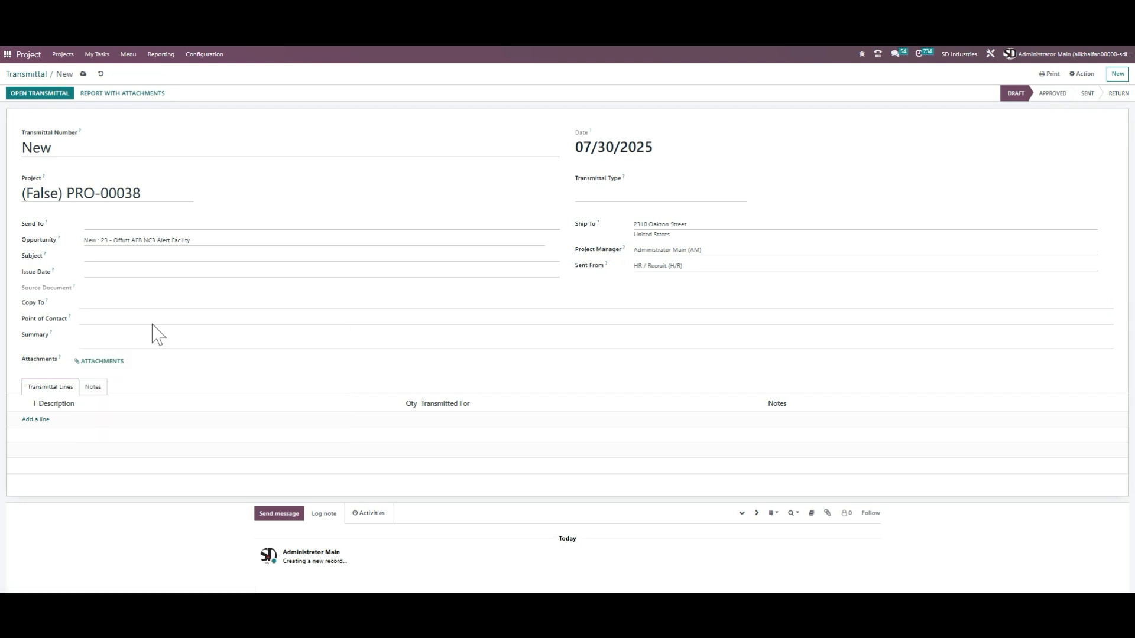
click(58, 348)
click(116, 318)
click(120, 308)
click(66, 351)
Step: Add a transmittal line and open its Transmitted For choices without selecting one
click(36, 420)
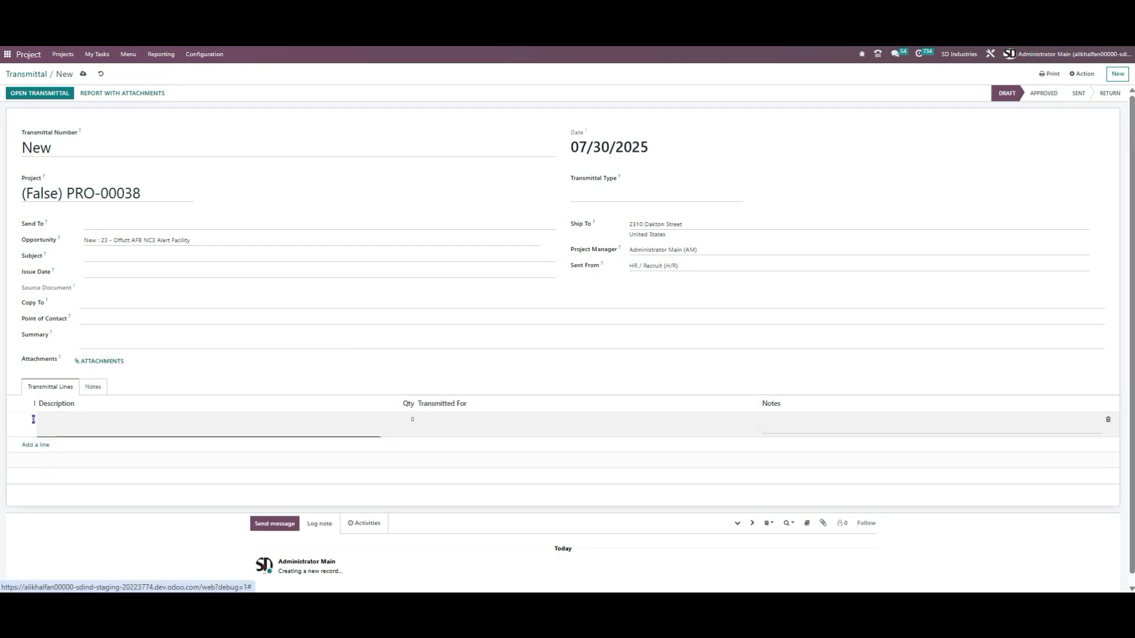
click(441, 422)
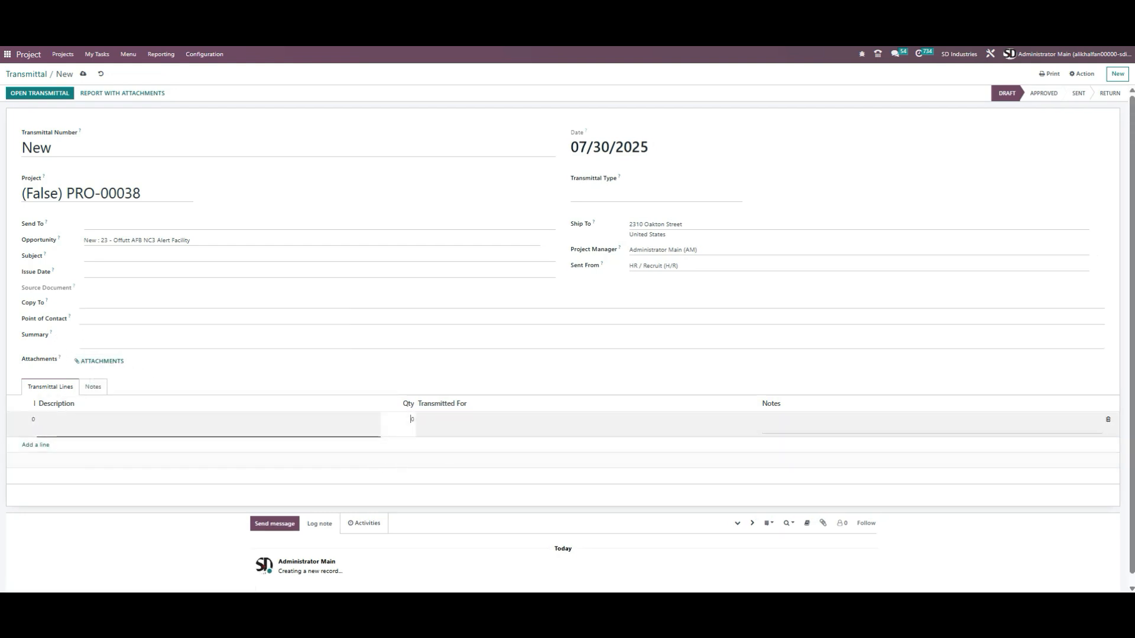
click(506, 436)
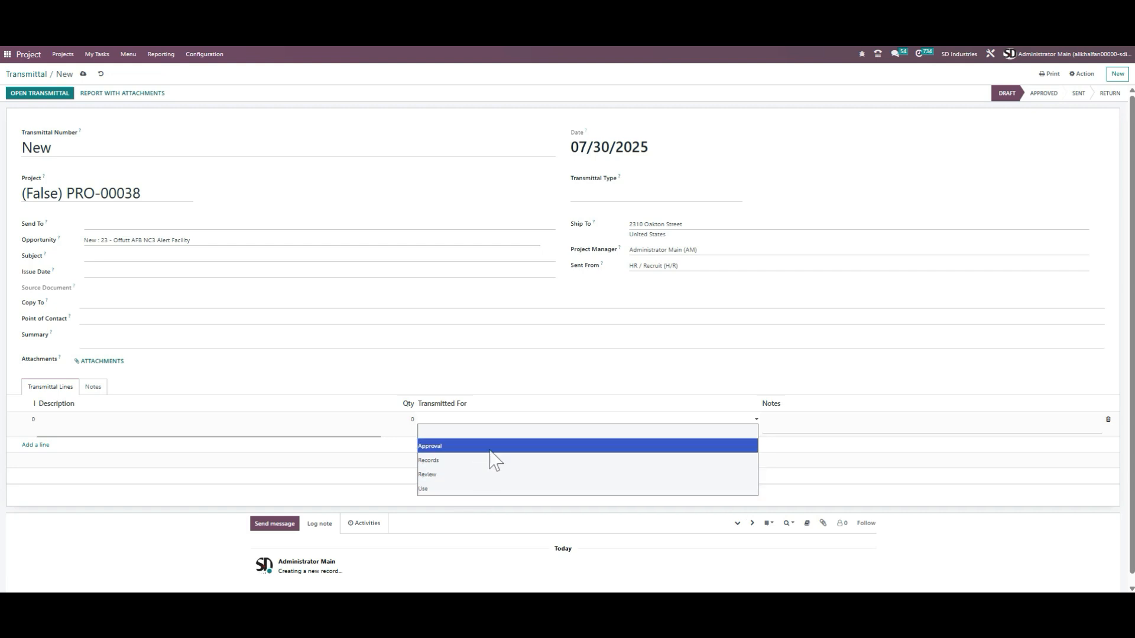
click(850, 424)
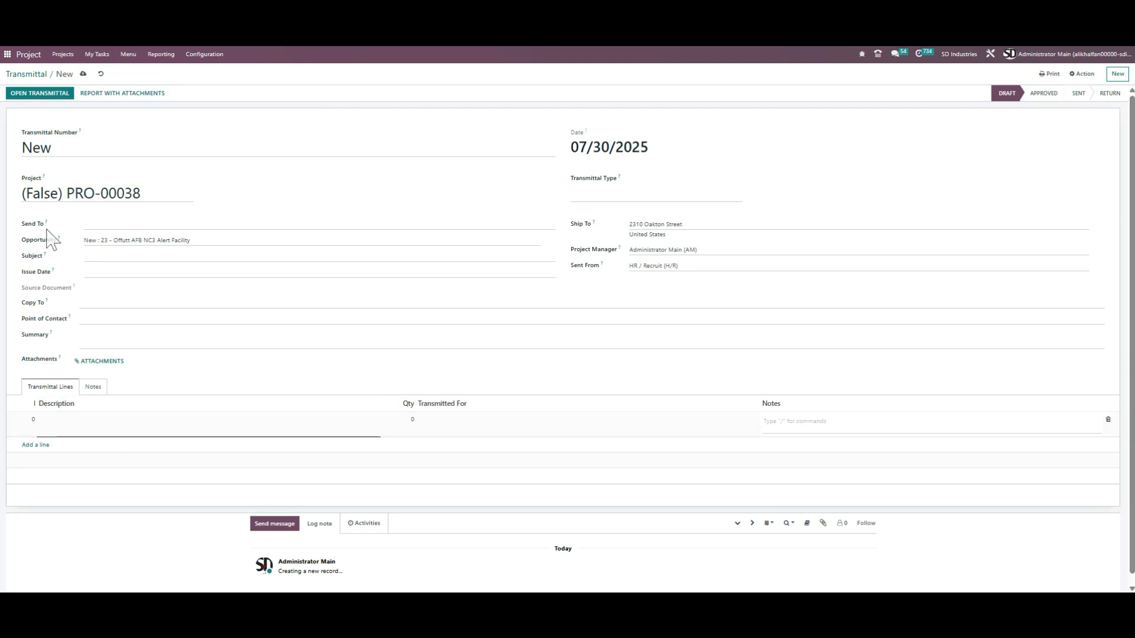
Step: Discard the unsaved transmittal, open existing transmittal TRA-00003, and return to the transmittal list
click(101, 74)
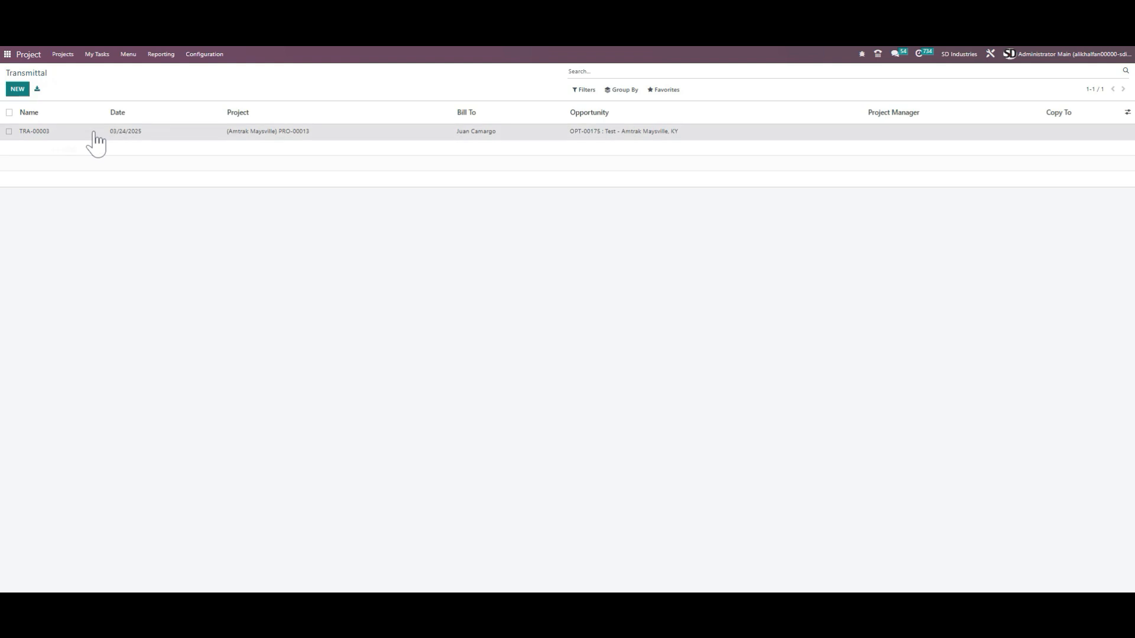
click(96, 142)
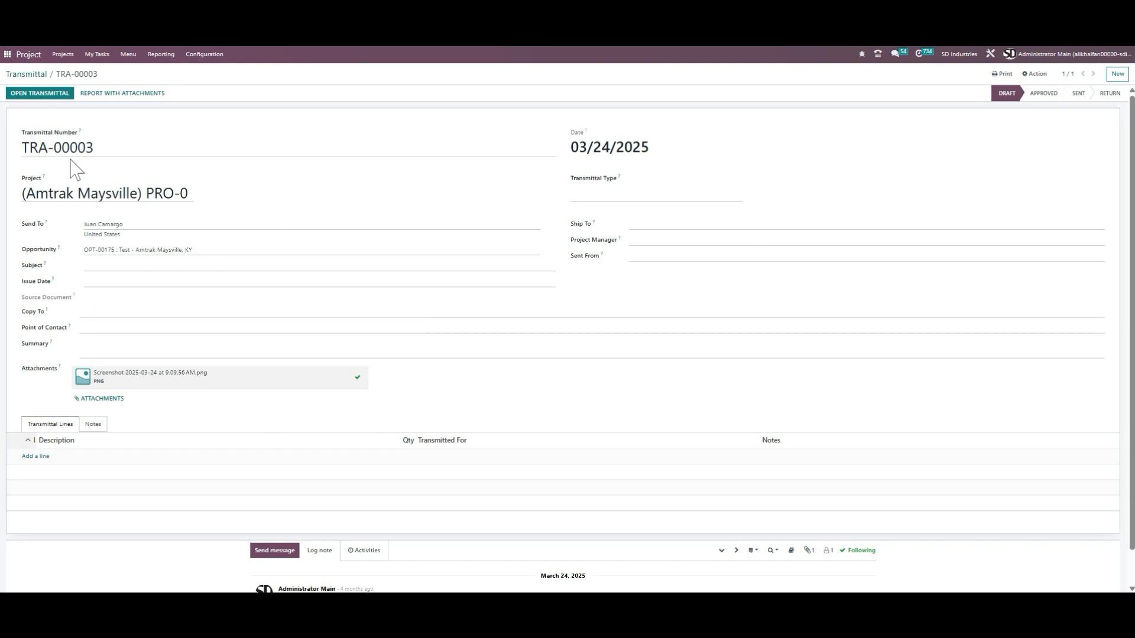
click(36, 78)
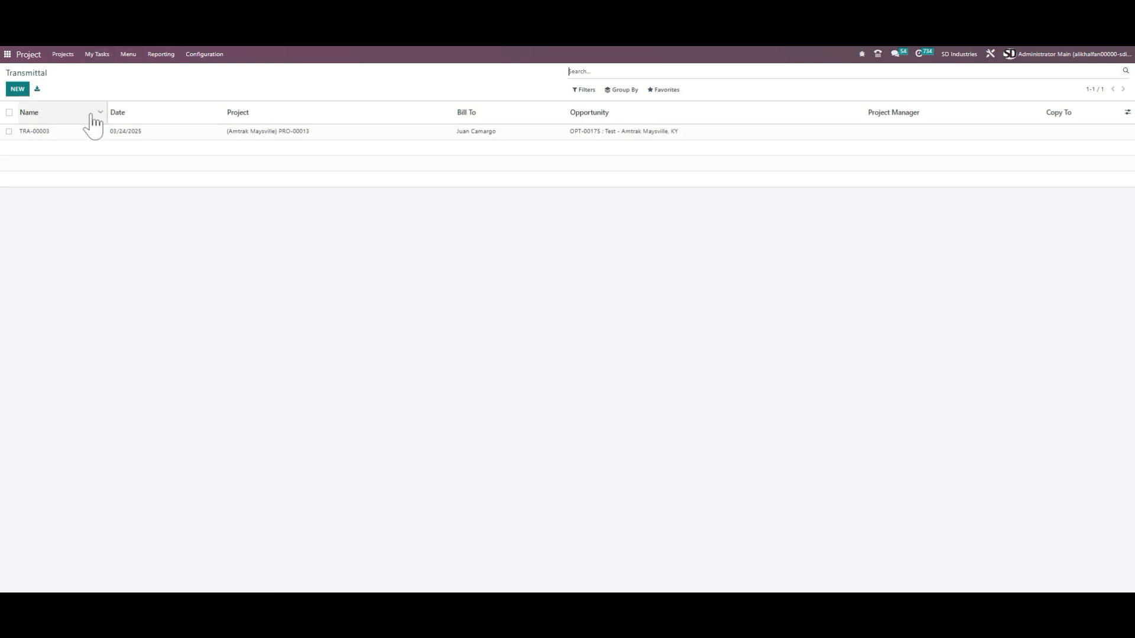
Step: Open project PRO-00038 from the projects list and review its Submittals tab
click(127, 55)
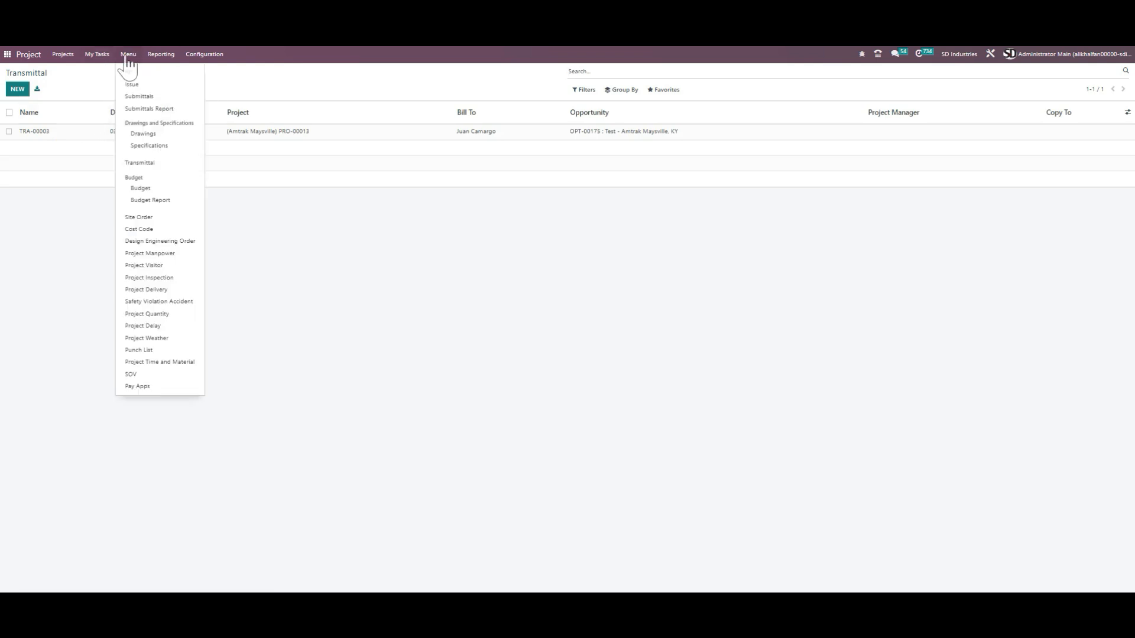
click(173, 165)
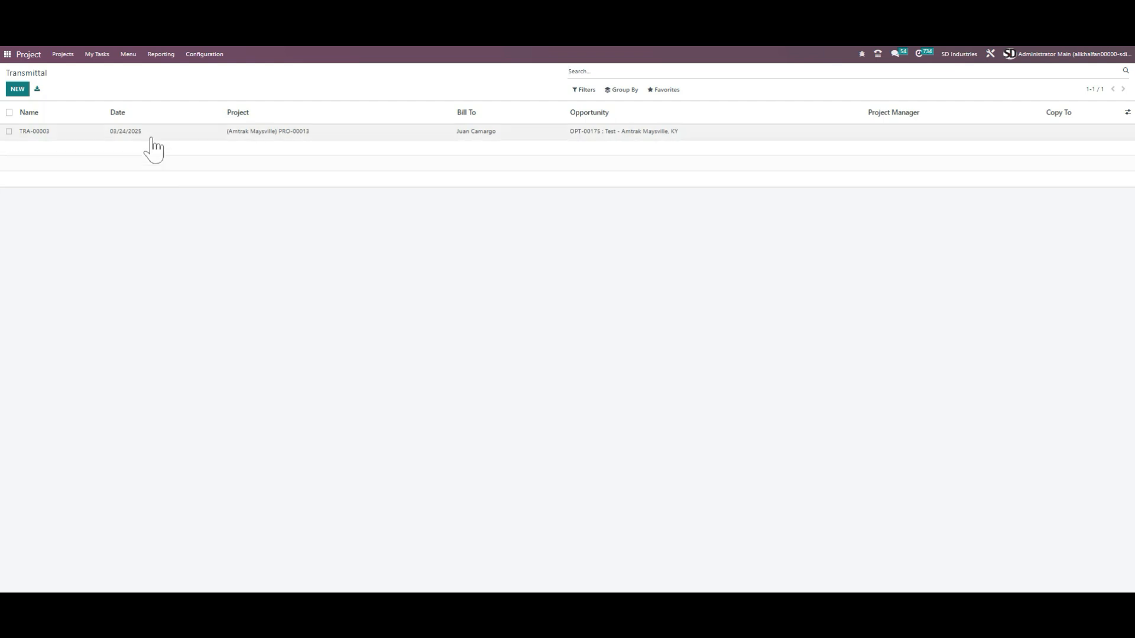
click(63, 55)
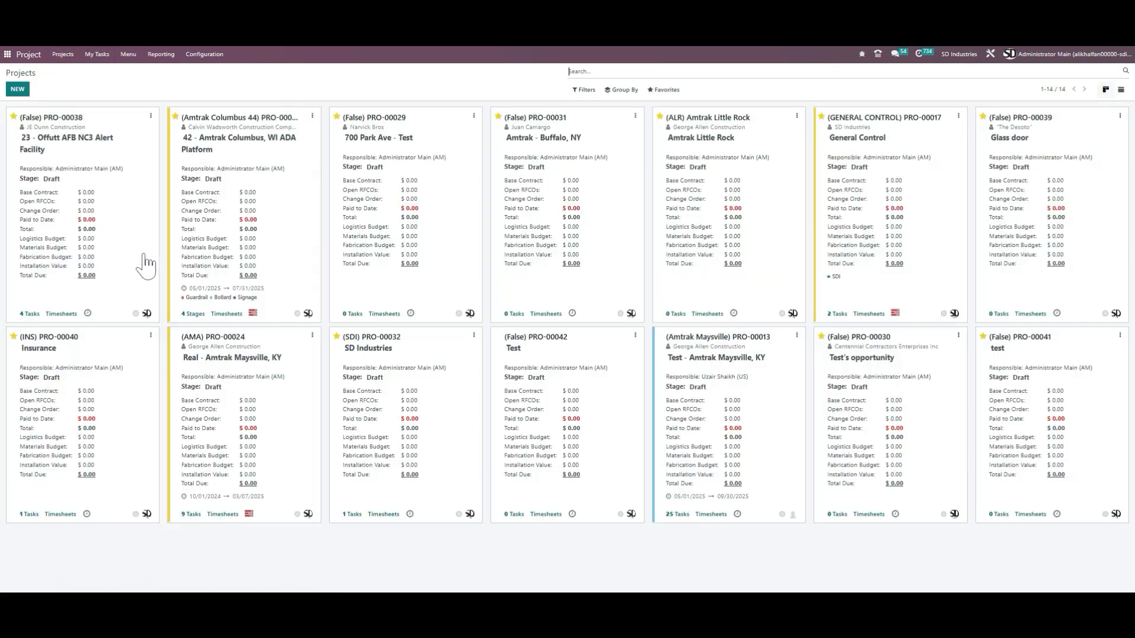
click(140, 228)
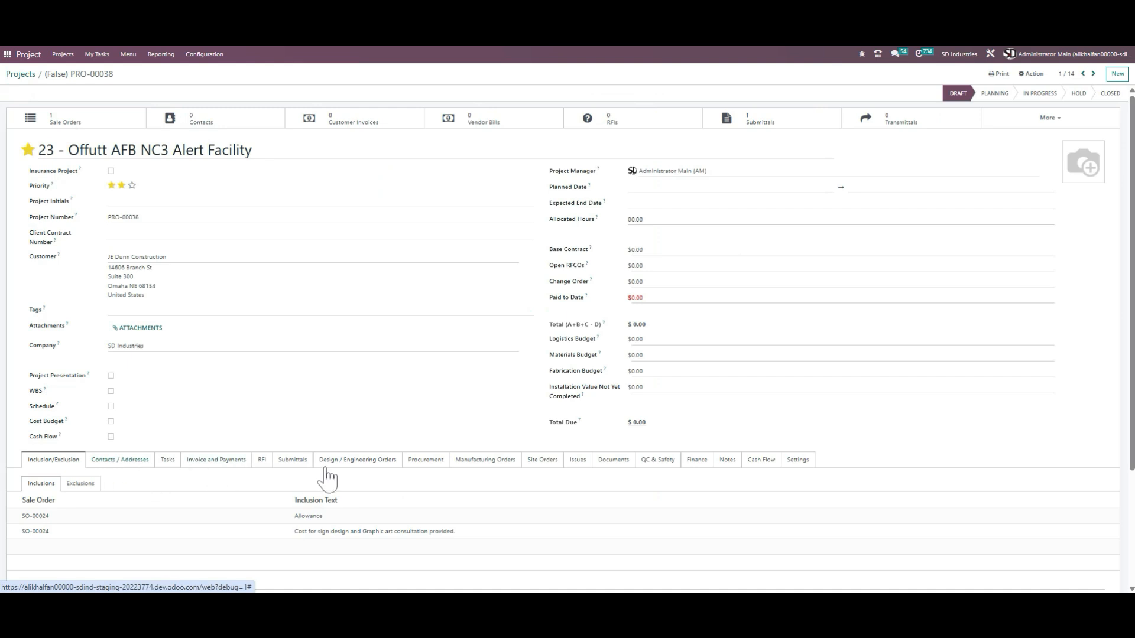
click(292, 461)
click(83, 487)
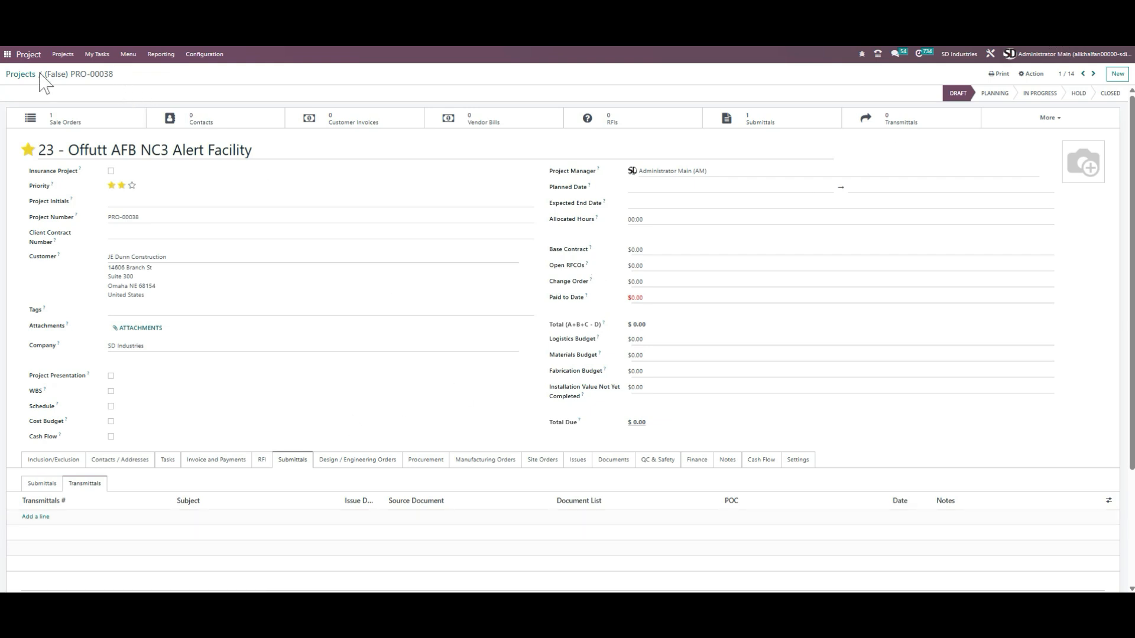
Step: Create a new issue and set its project to PRO-00038
click(131, 55)
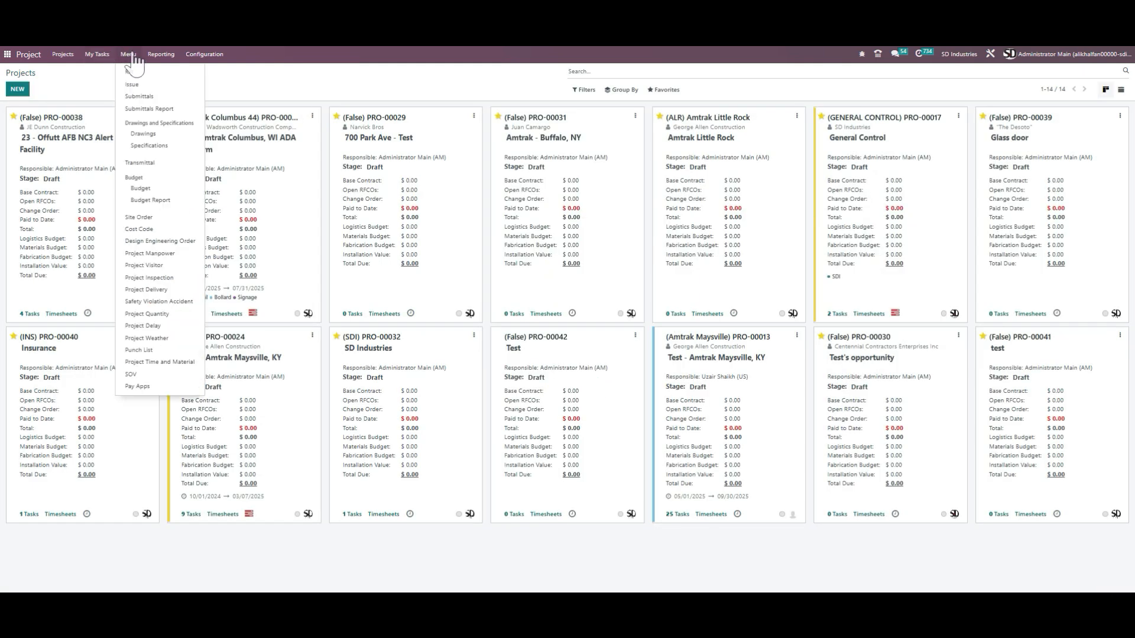
click(168, 95)
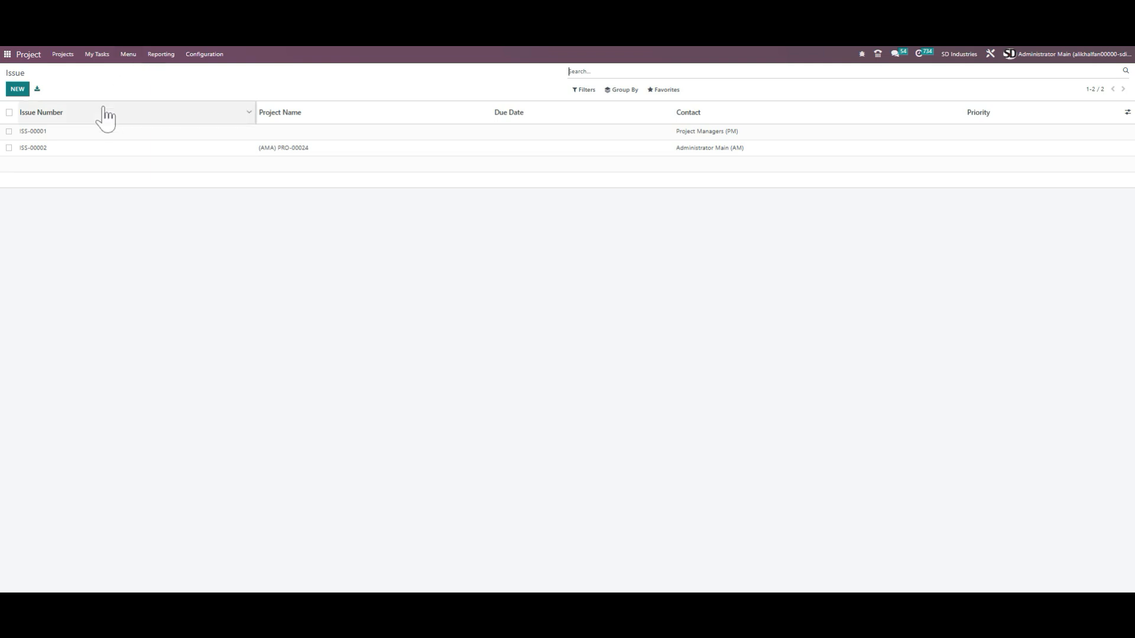
click(20, 90)
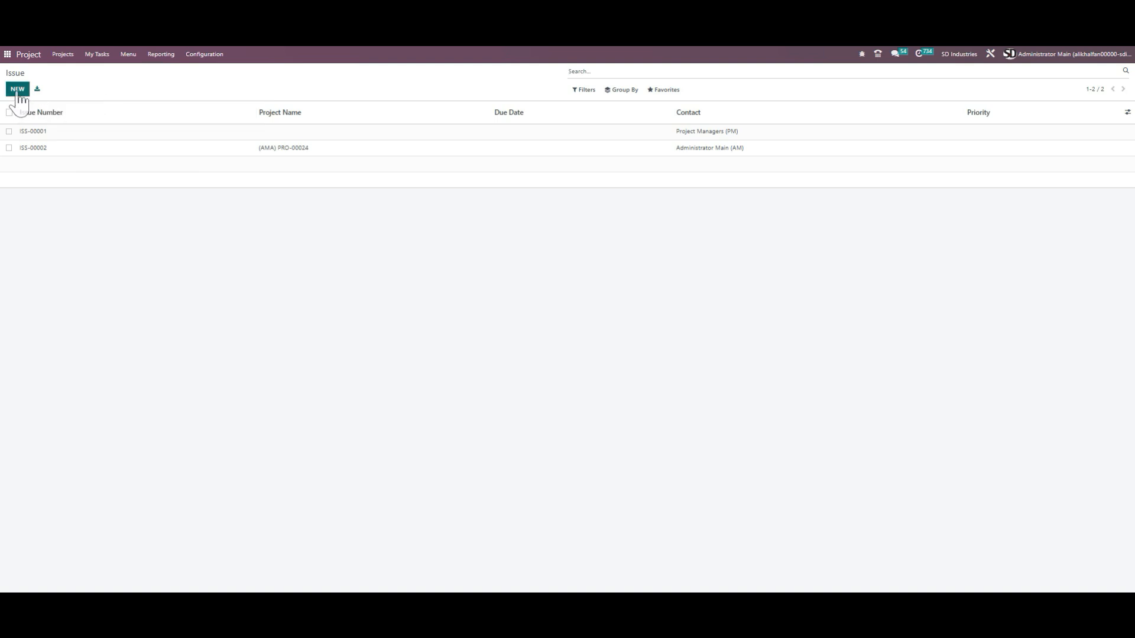
click(99, 181)
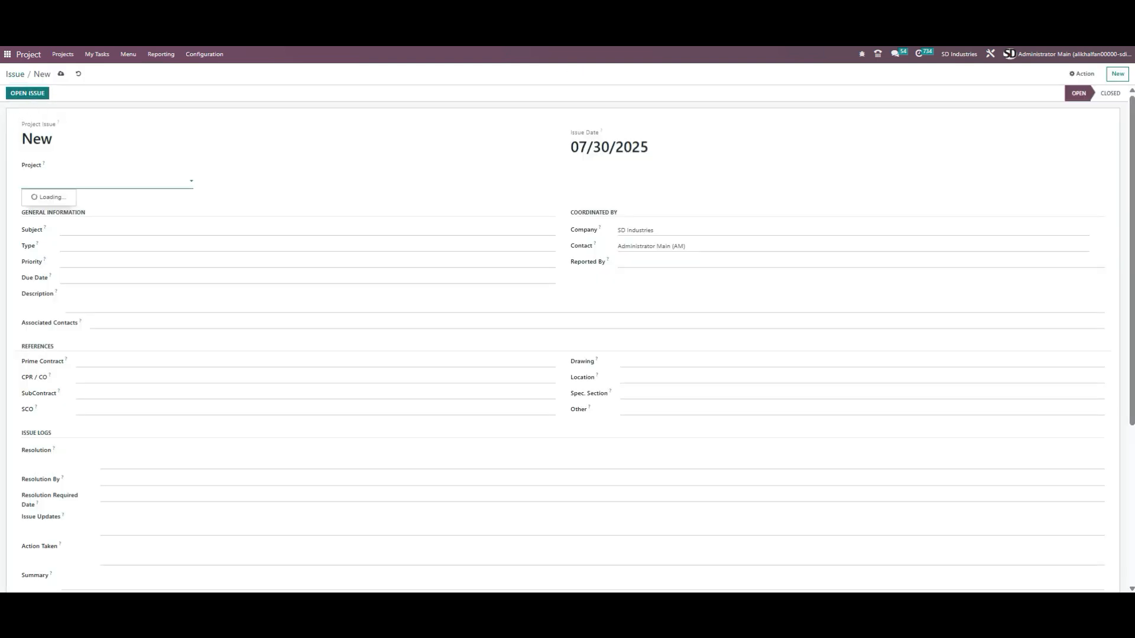
click(99, 200)
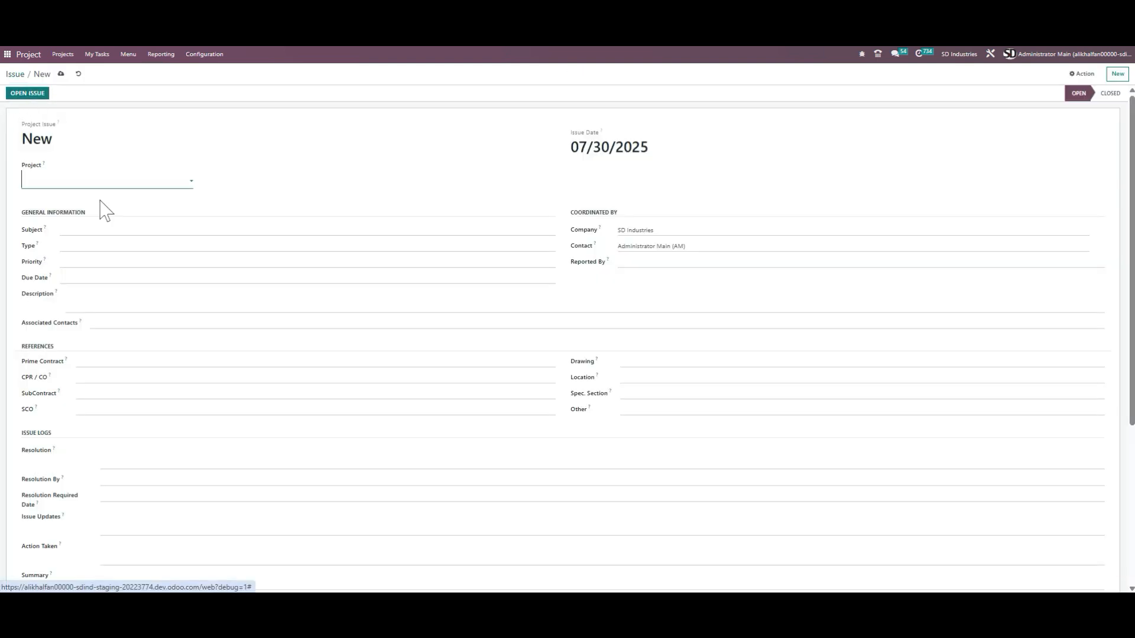
Step: Set the issue's Type to Coordination and its Priority to High
click(135, 230)
click(139, 247)
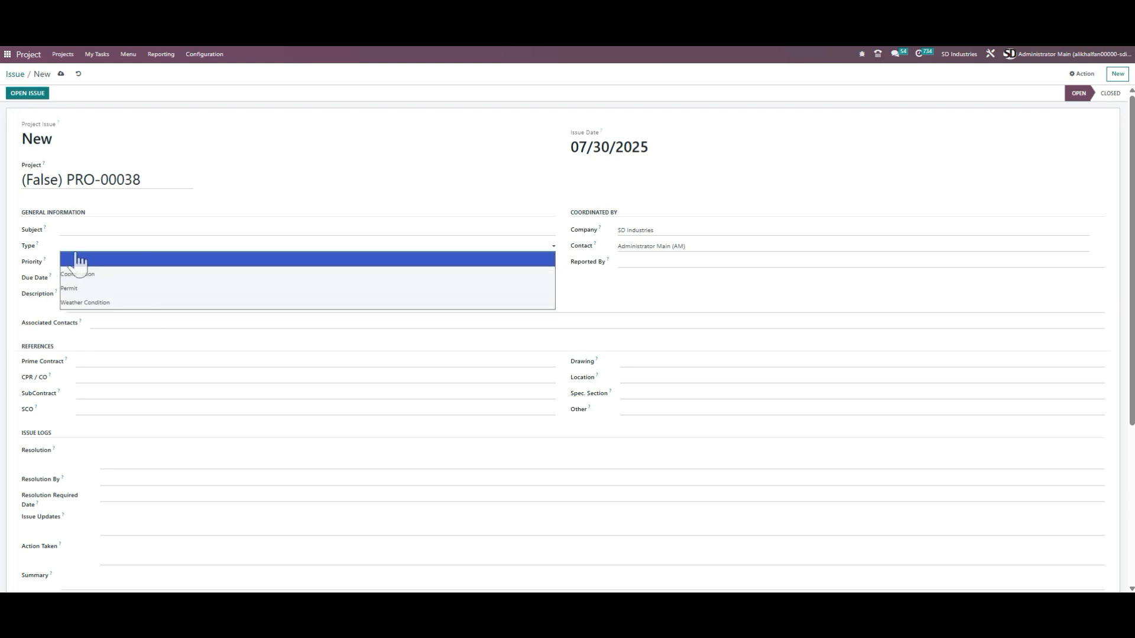
click(108, 244)
click(106, 247)
click(109, 273)
click(115, 262)
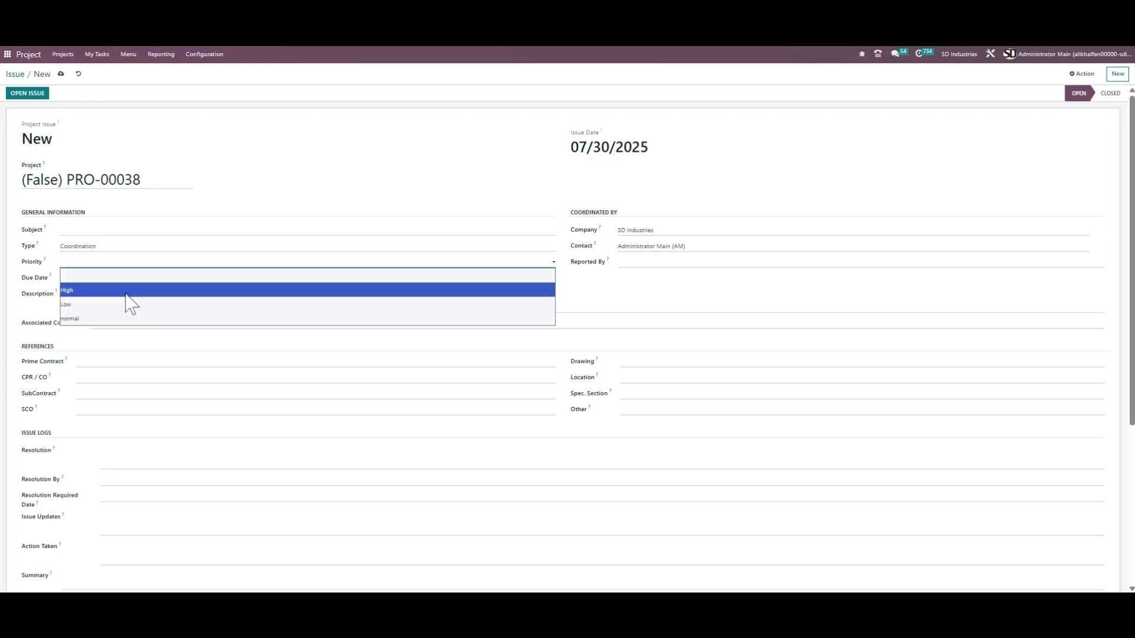
click(126, 290)
Step: Set the issue's Due Date to 08/01/2025
click(124, 279)
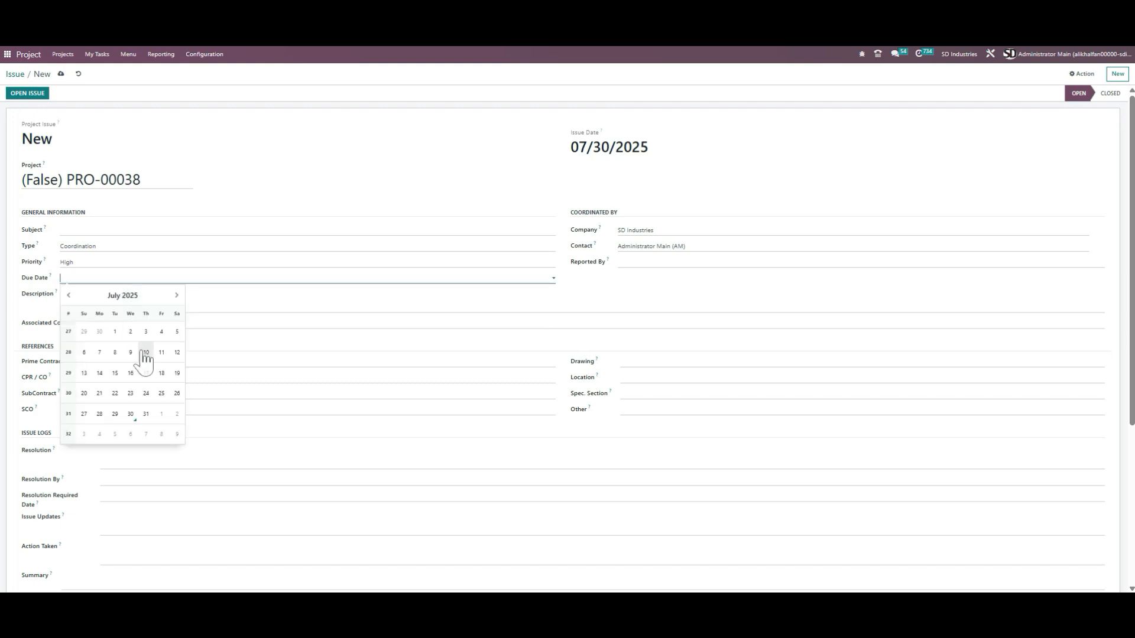
click(152, 415)
click(124, 294)
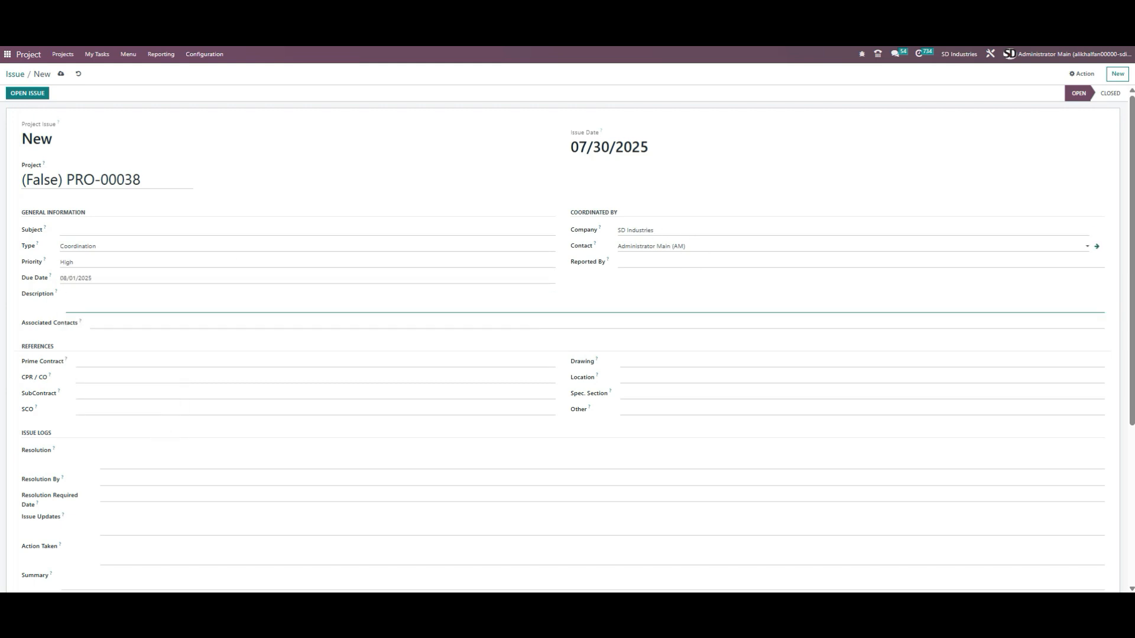
click(698, 247)
click(697, 247)
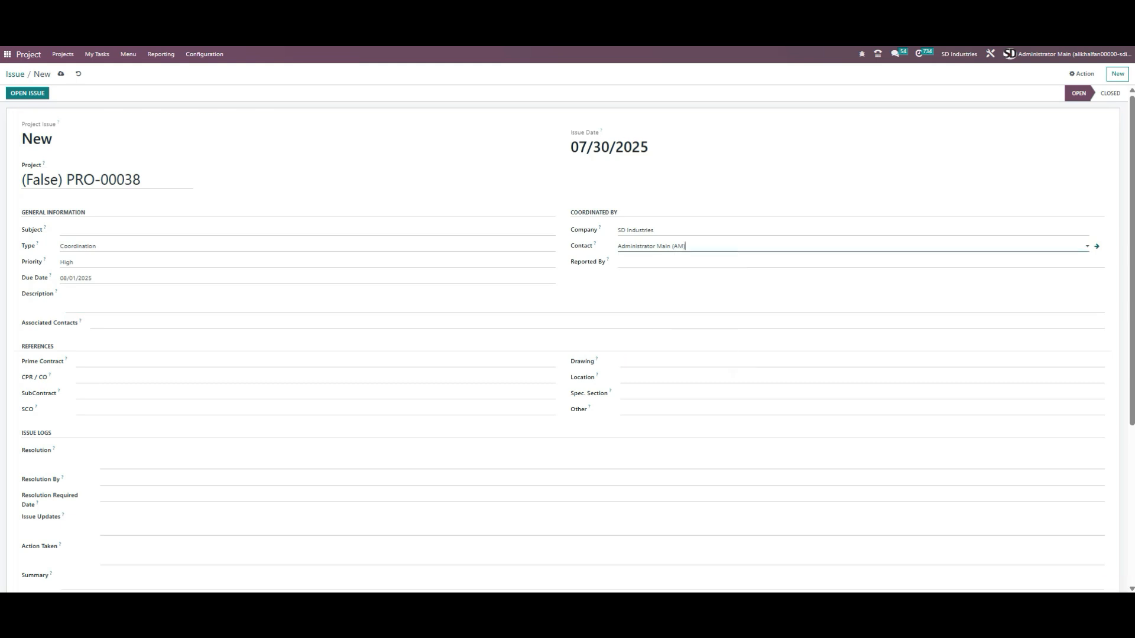
click(697, 262)
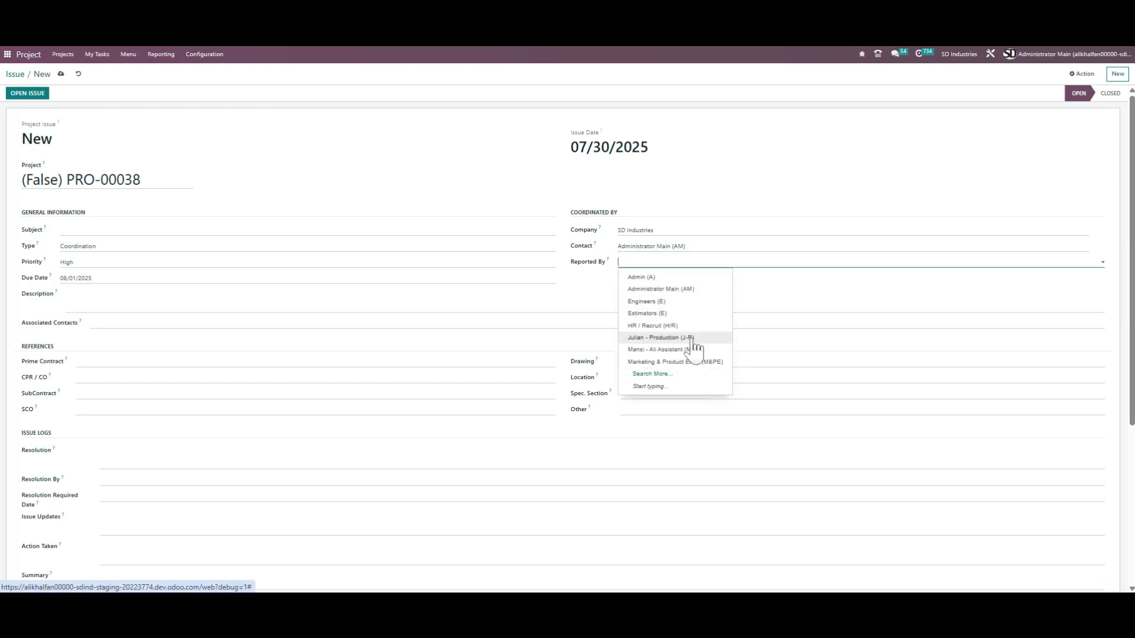
click(791, 286)
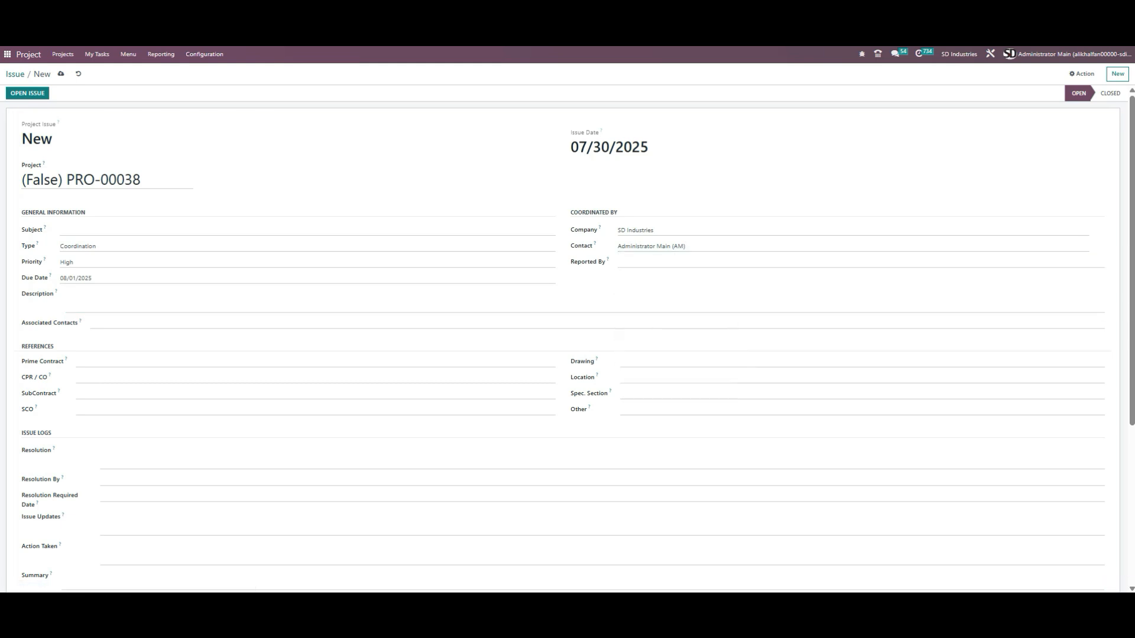
Step: Add Admin (A) as an associated contact on the issue, then remove it again
click(144, 324)
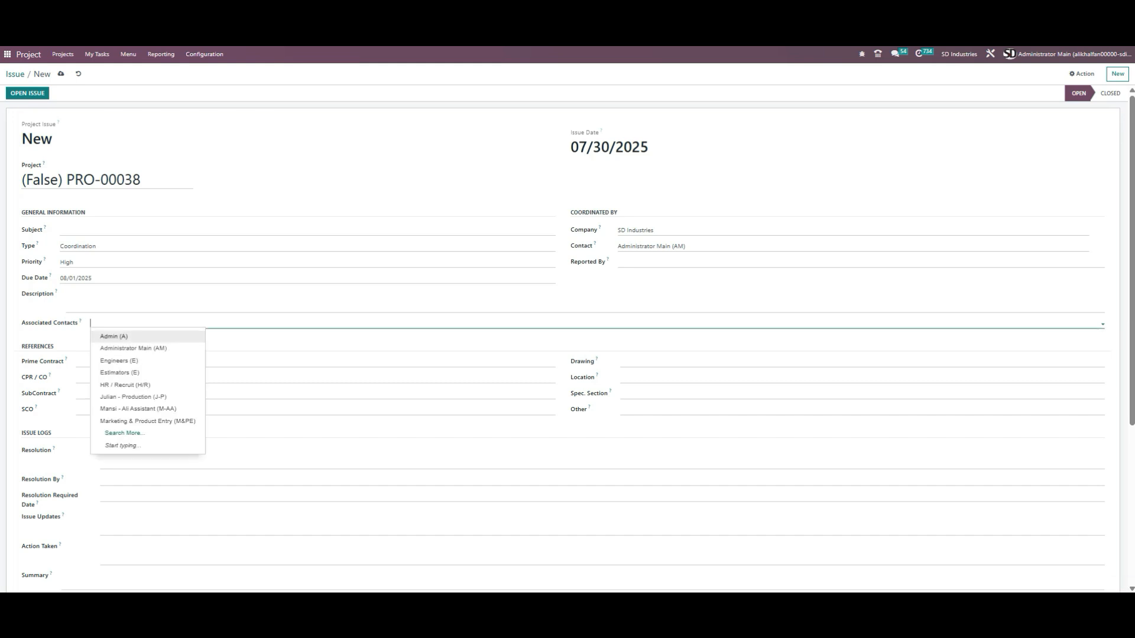
click(145, 337)
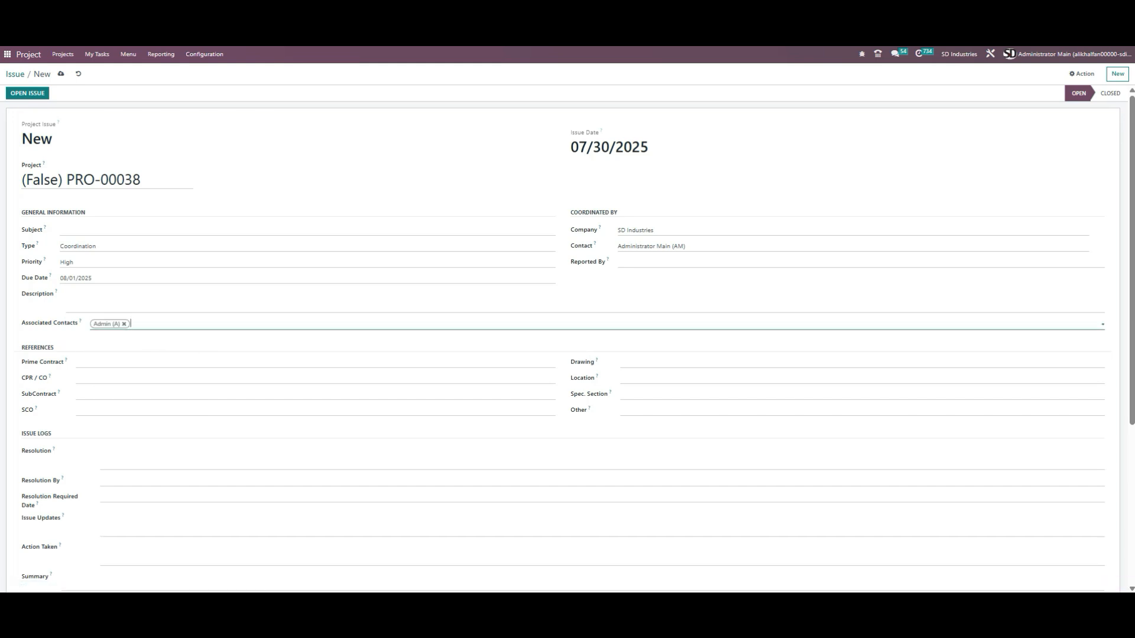
click(194, 325)
click(190, 384)
click(201, 324)
click(124, 324)
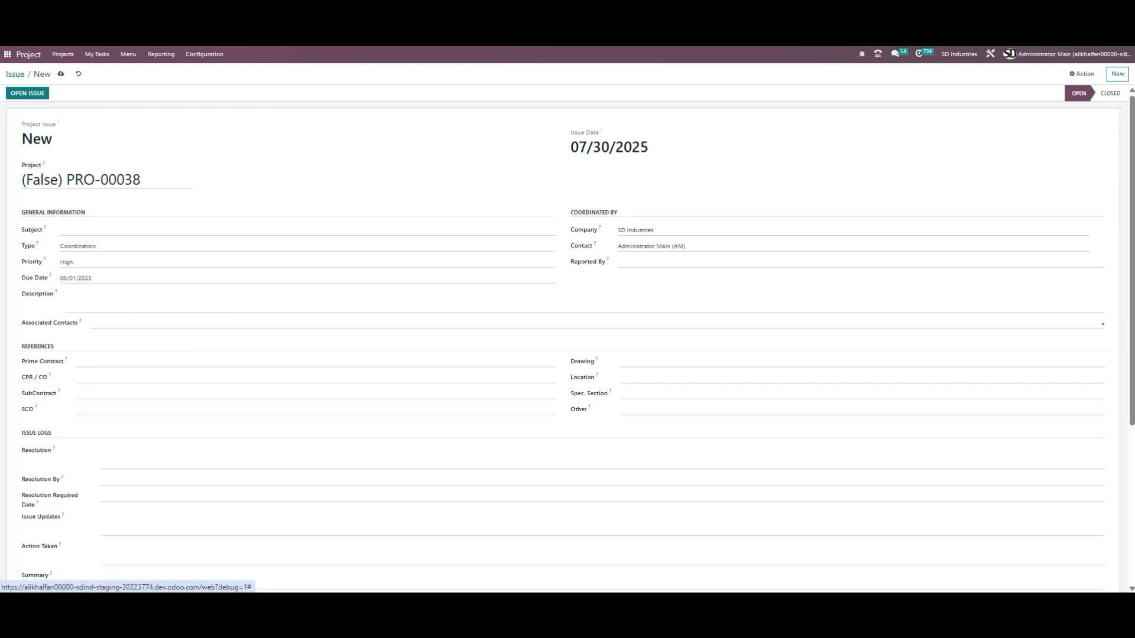
scroll(115, 293, down, 2)
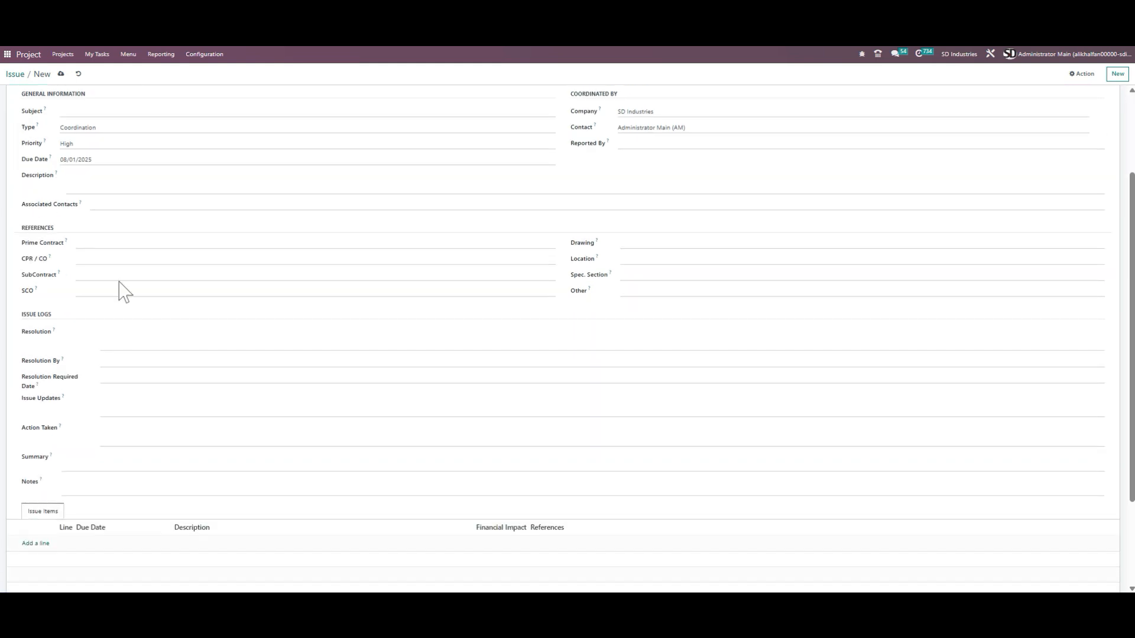
click(120, 243)
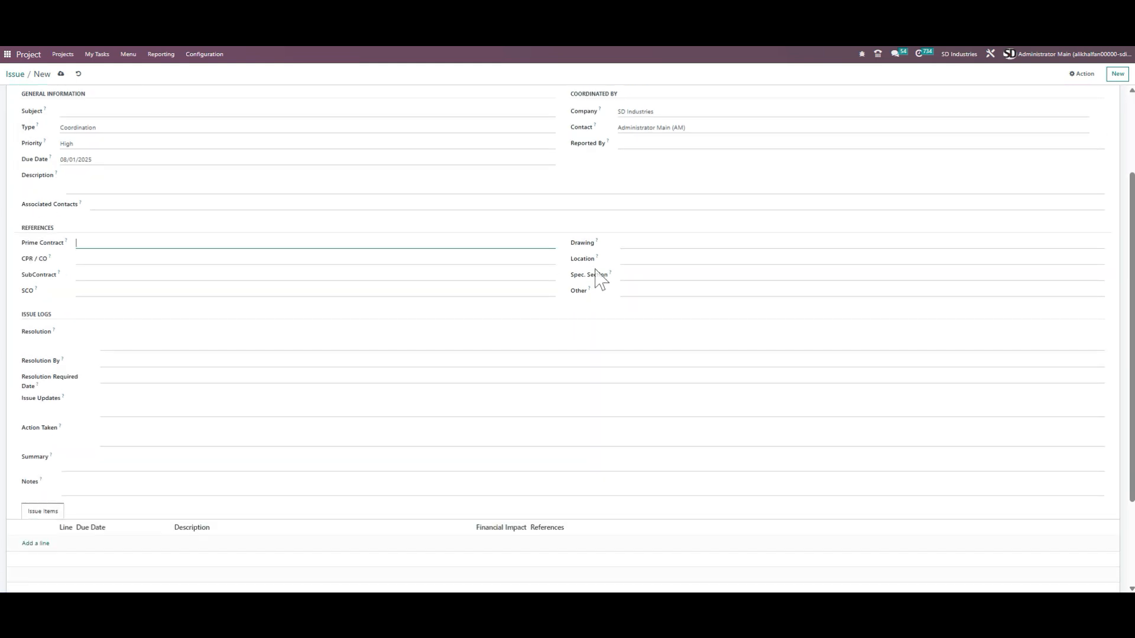
click(627, 243)
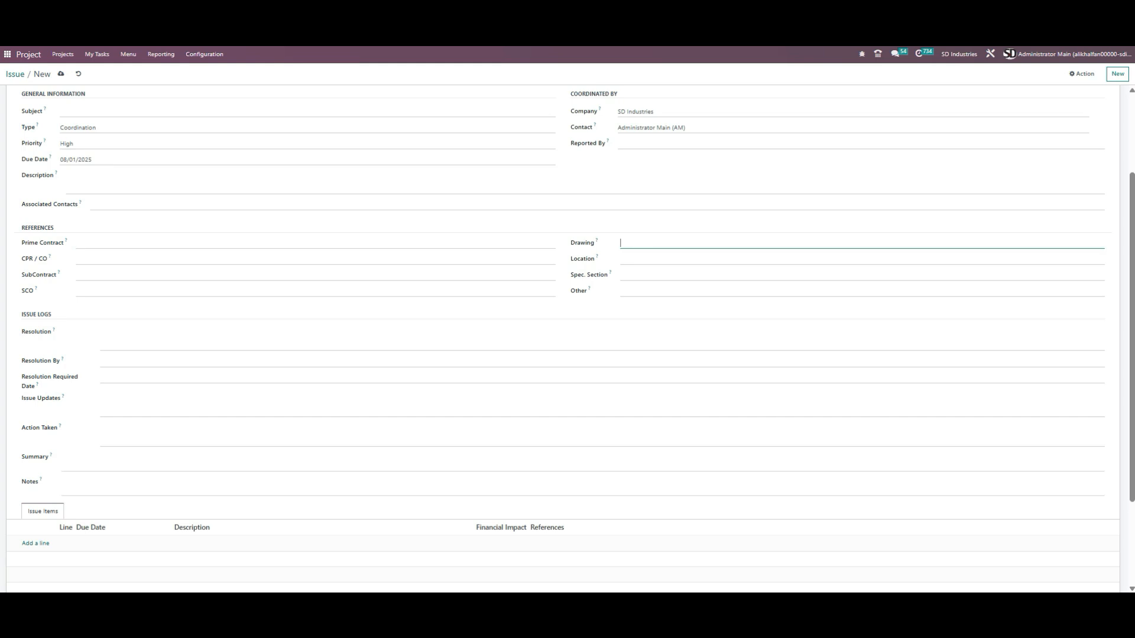
Step: Step through the issue's reference fields, from Location and Spec. Section to SCO, SubContract and CPR / CO
click(626, 259)
click(627, 275)
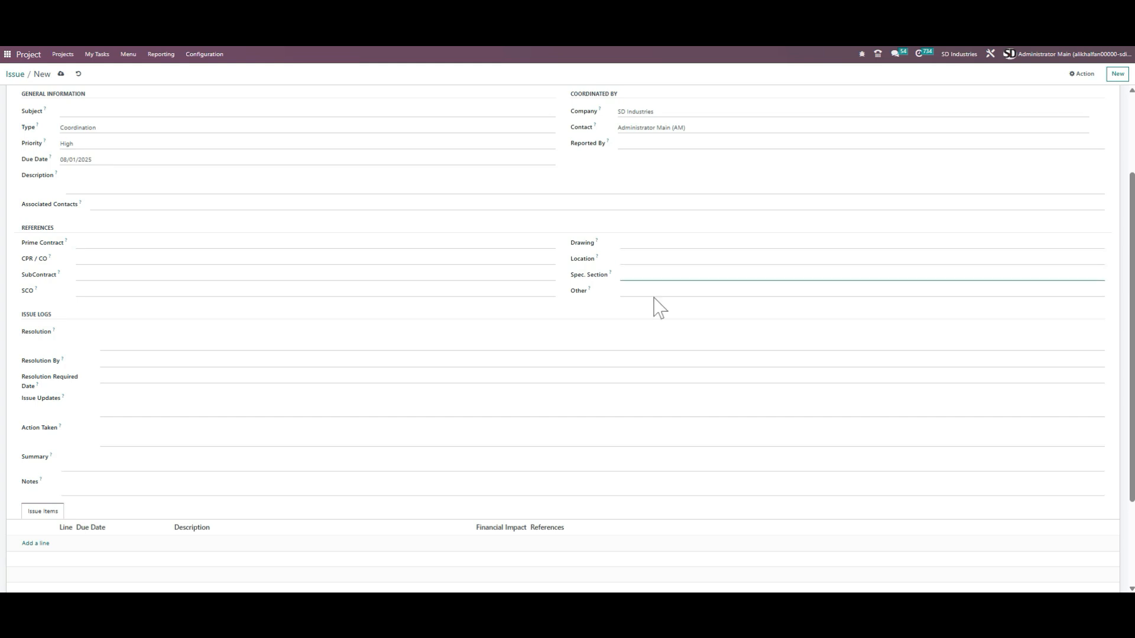
click(627, 291)
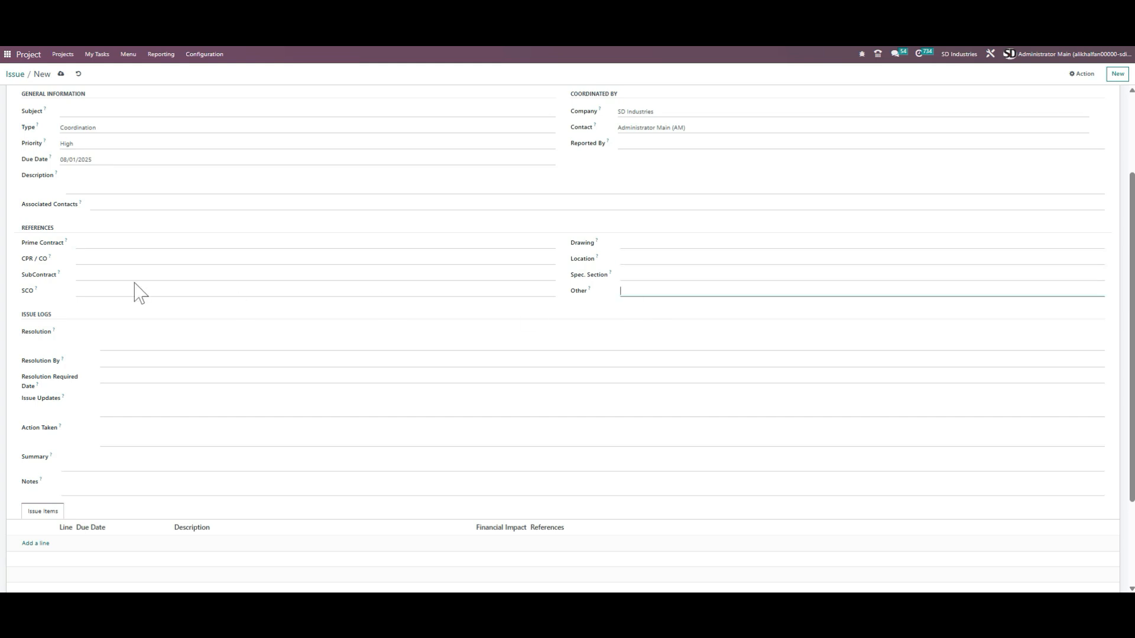
click(79, 291)
click(79, 275)
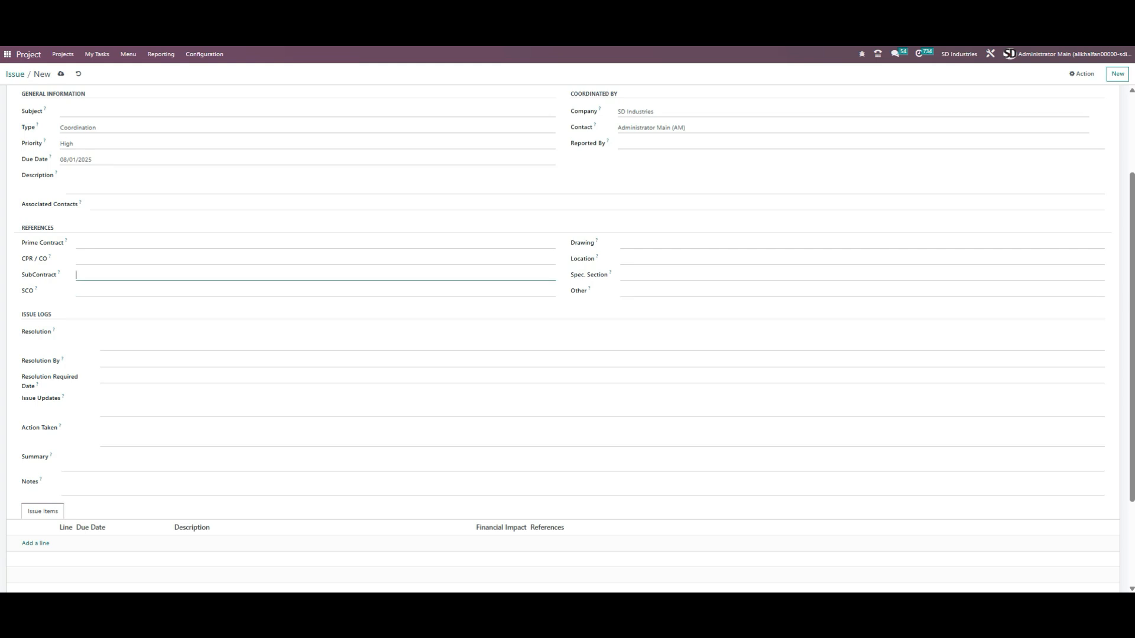
click(80, 259)
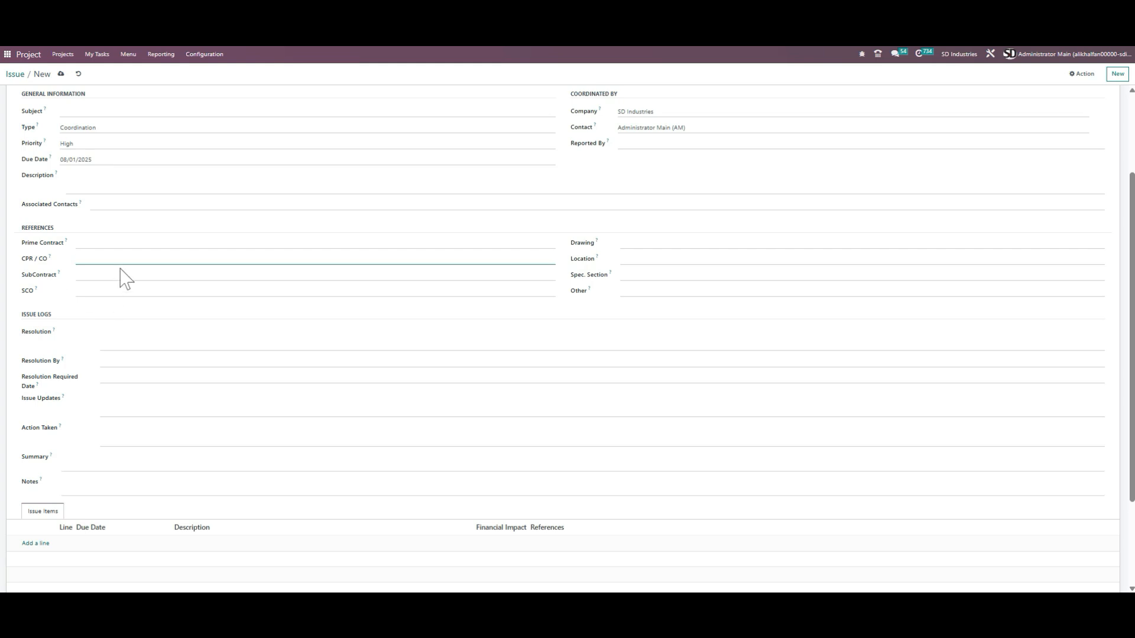
click(1071, 48)
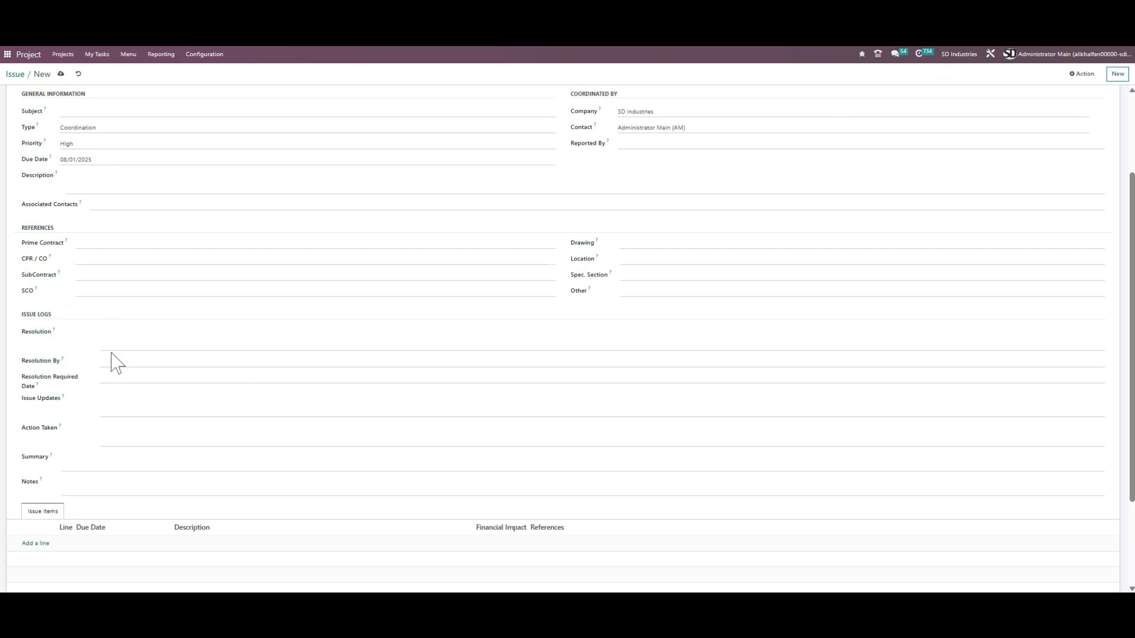
Step: Step through the issue log fields: Resolution, Resolution By, Resolution Required Date, Issue Updates, Action Taken, Summary and Notes
click(102, 333)
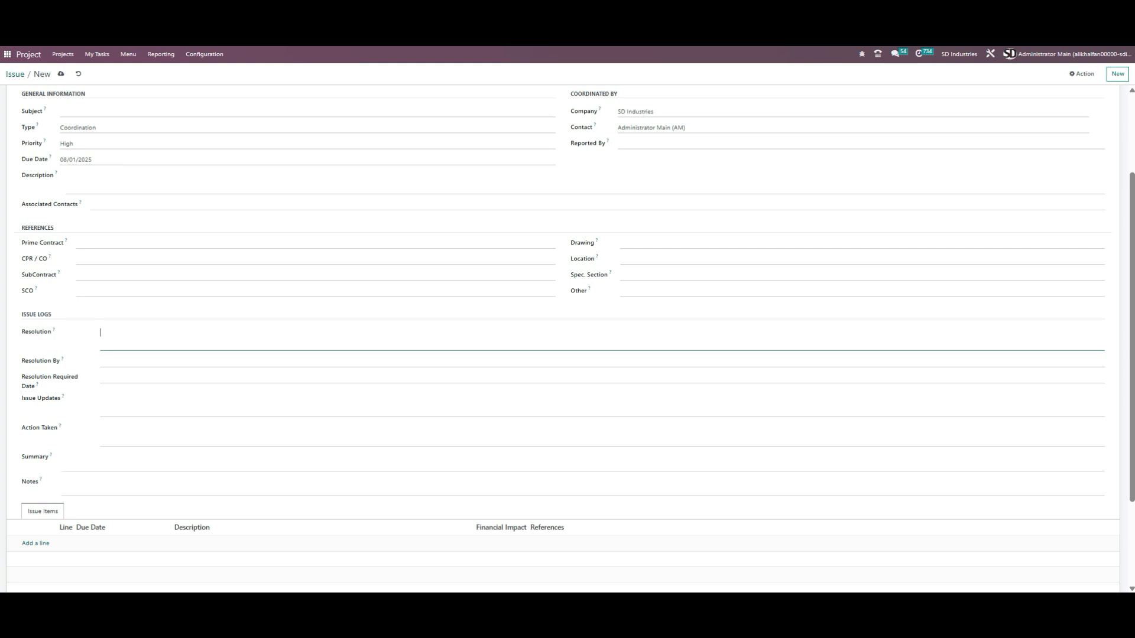
scroll(161, 323, down, 1)
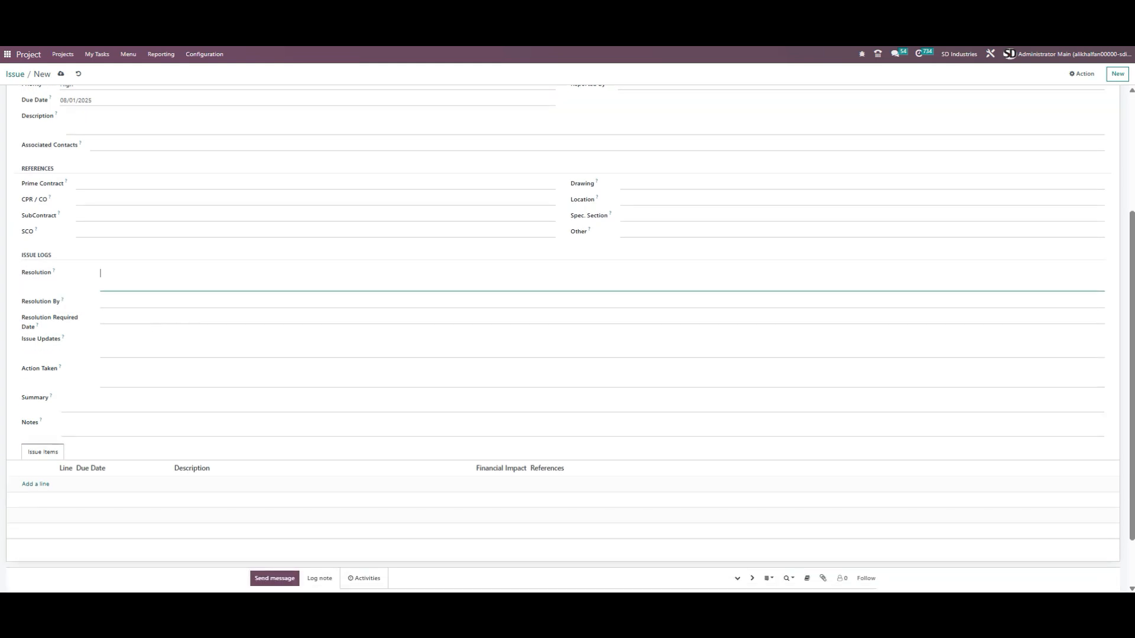
scroll(178, 234, up, 3)
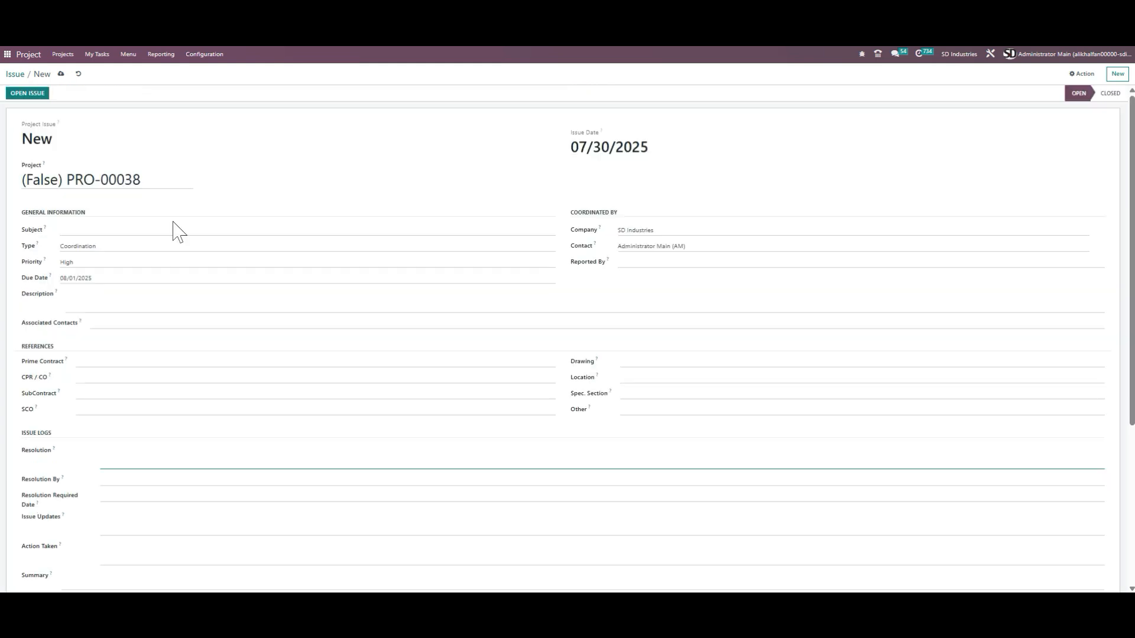
scroll(170, 286, down, 3)
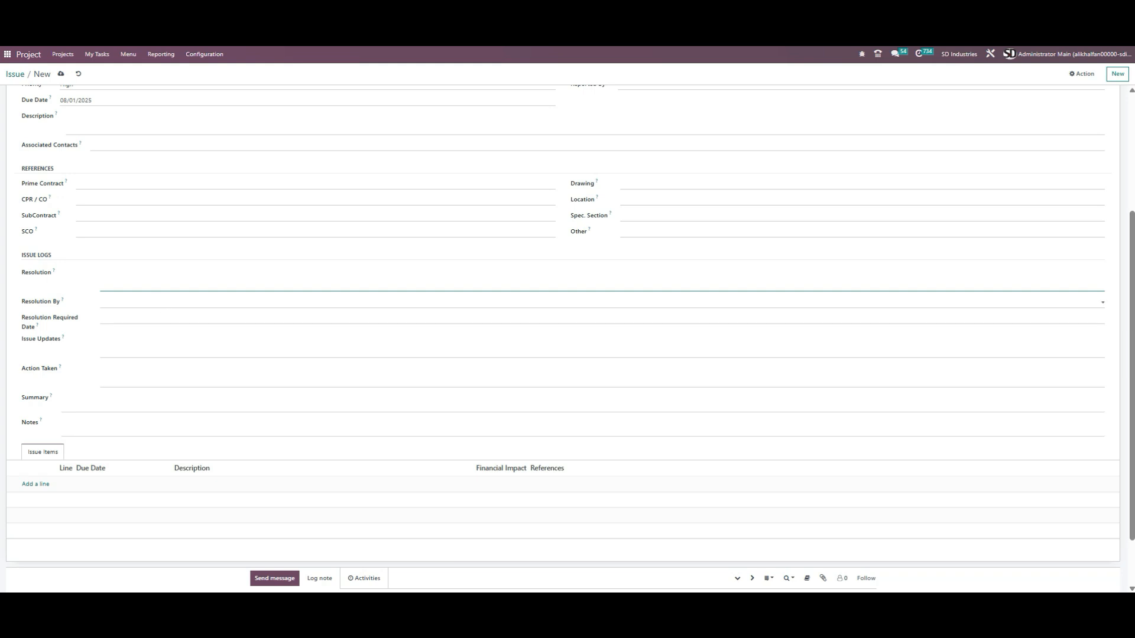
click(172, 302)
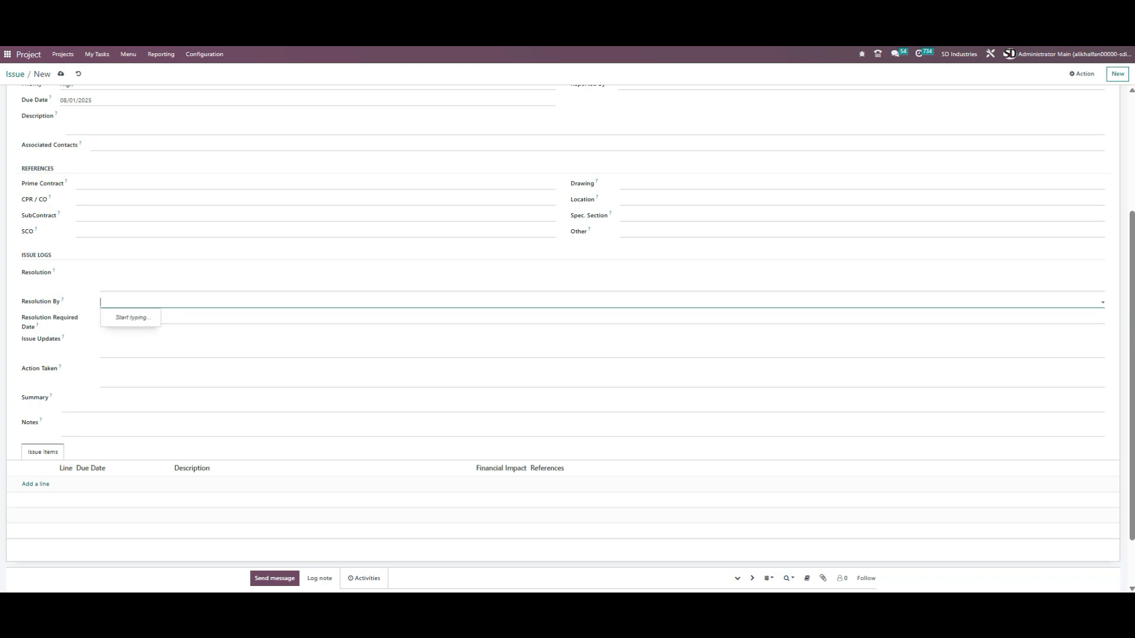
click(214, 319)
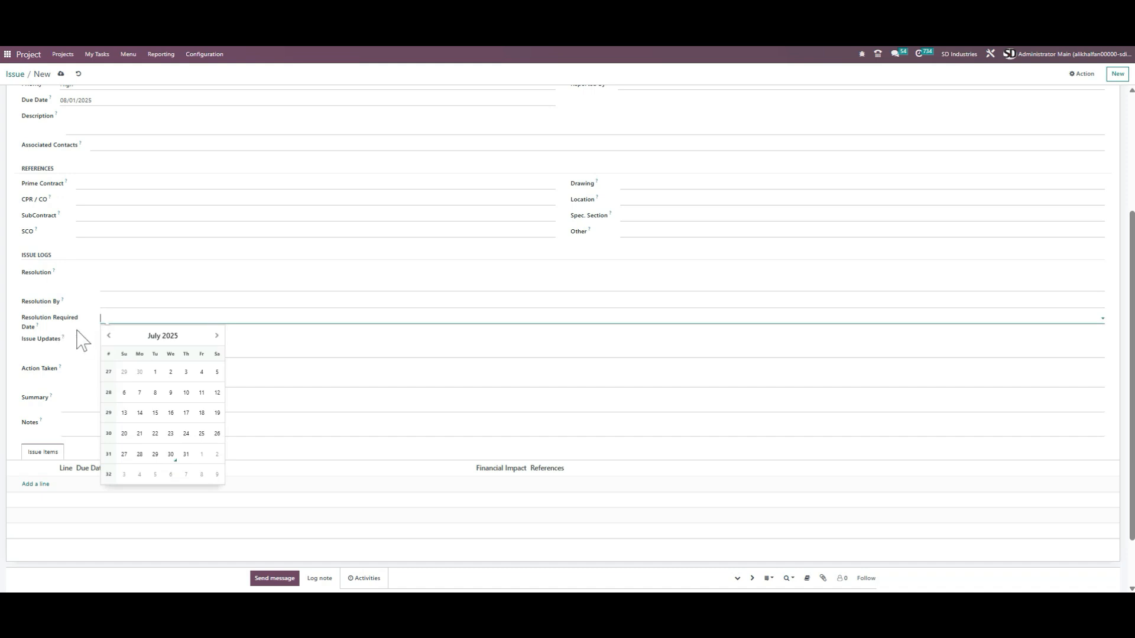
click(80, 361)
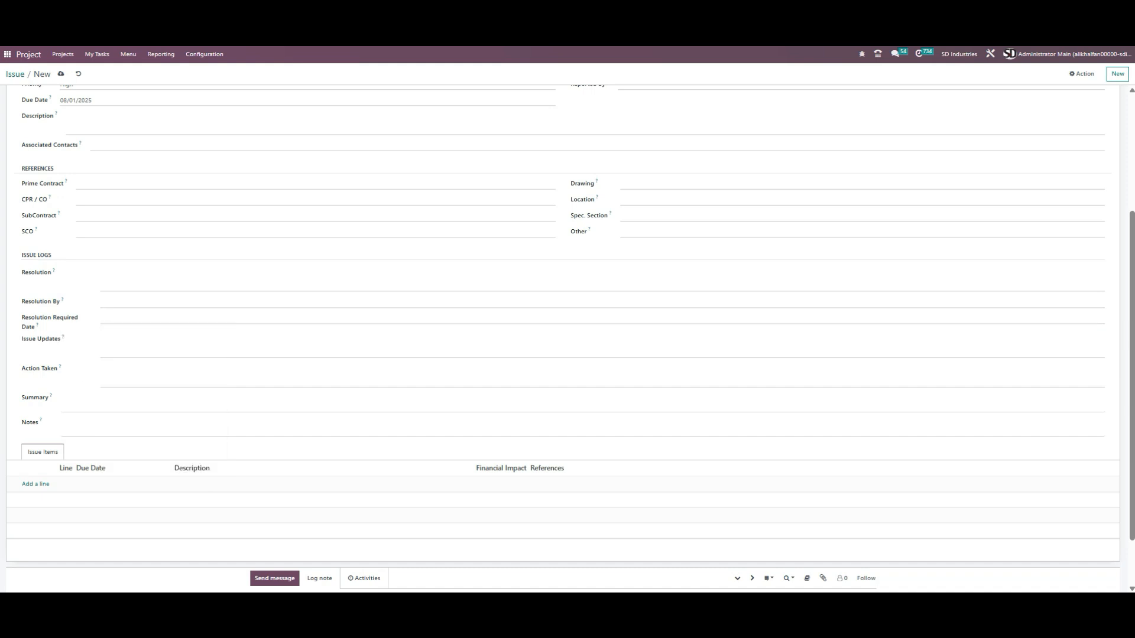
click(104, 341)
click(104, 370)
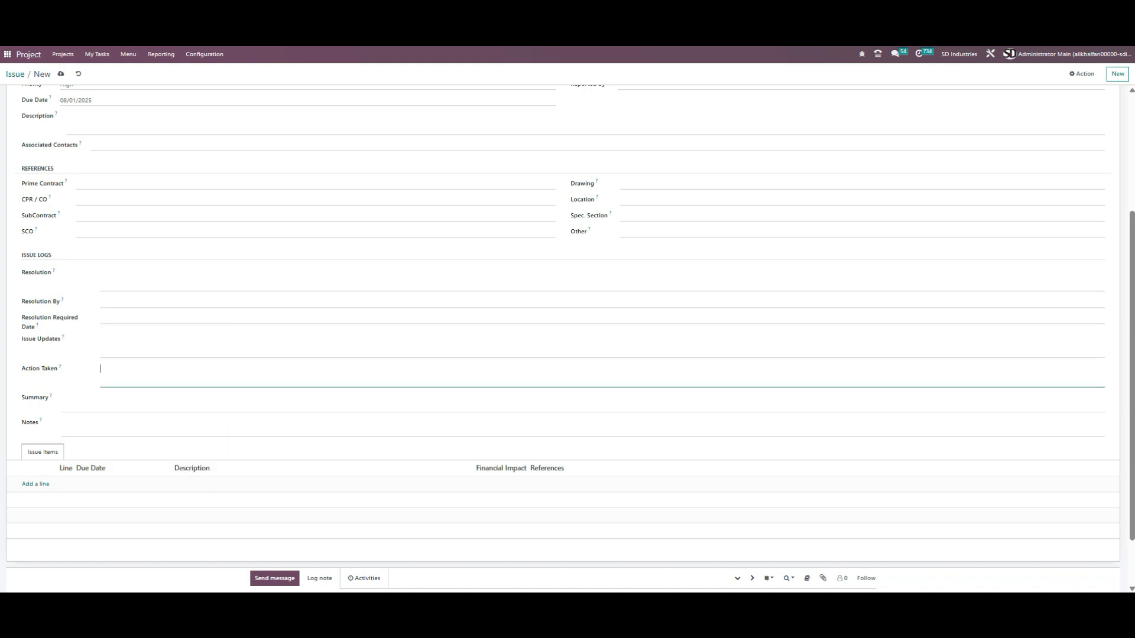
click(95, 400)
click(89, 424)
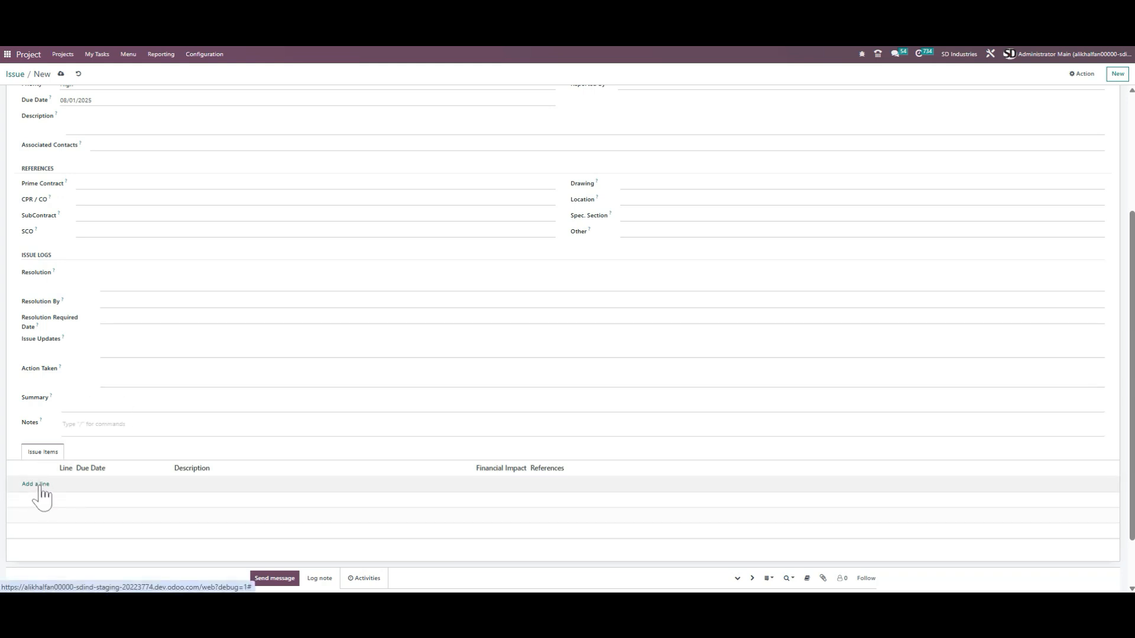
Step: Add an issue item line with a due date of 07/30/2025
click(37, 485)
click(101, 486)
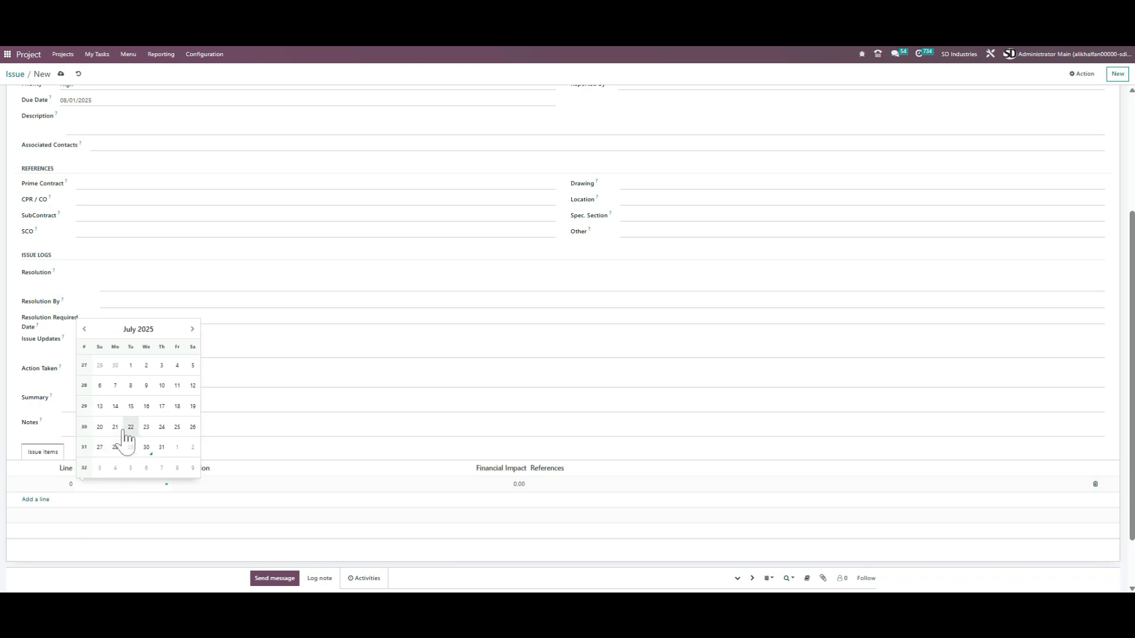
click(146, 448)
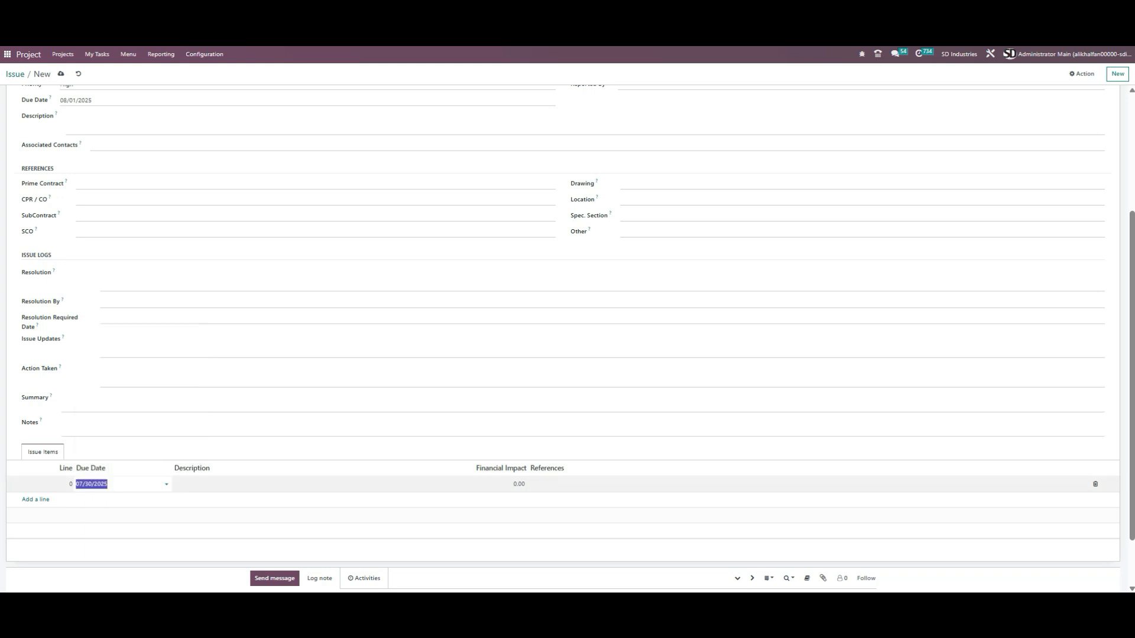
key(Tab)
key(Tab)
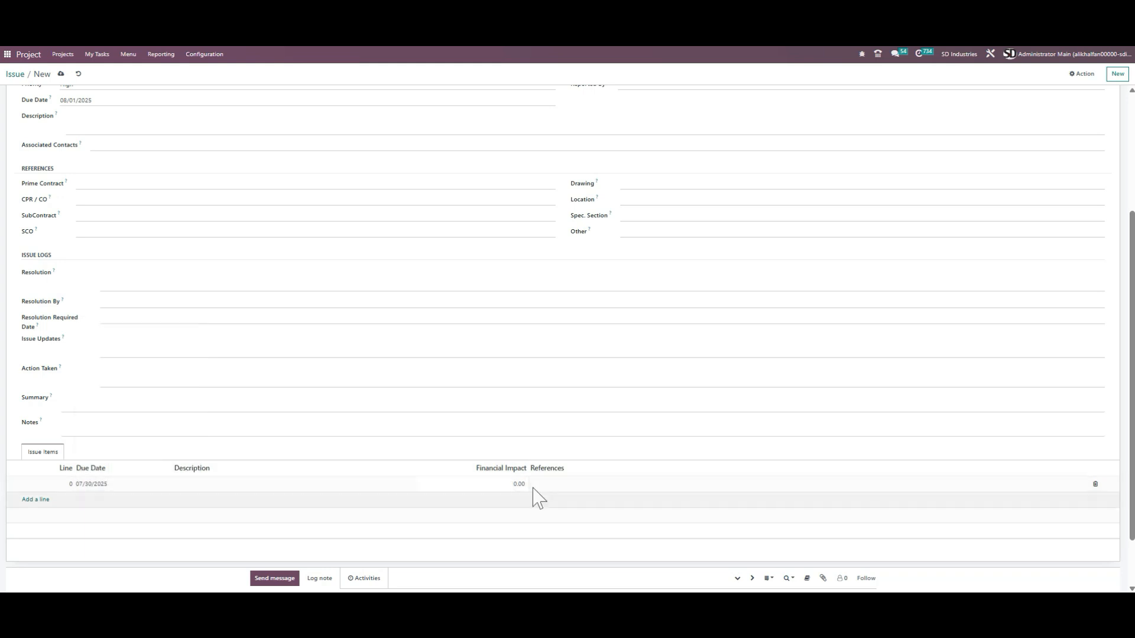
key(Tab)
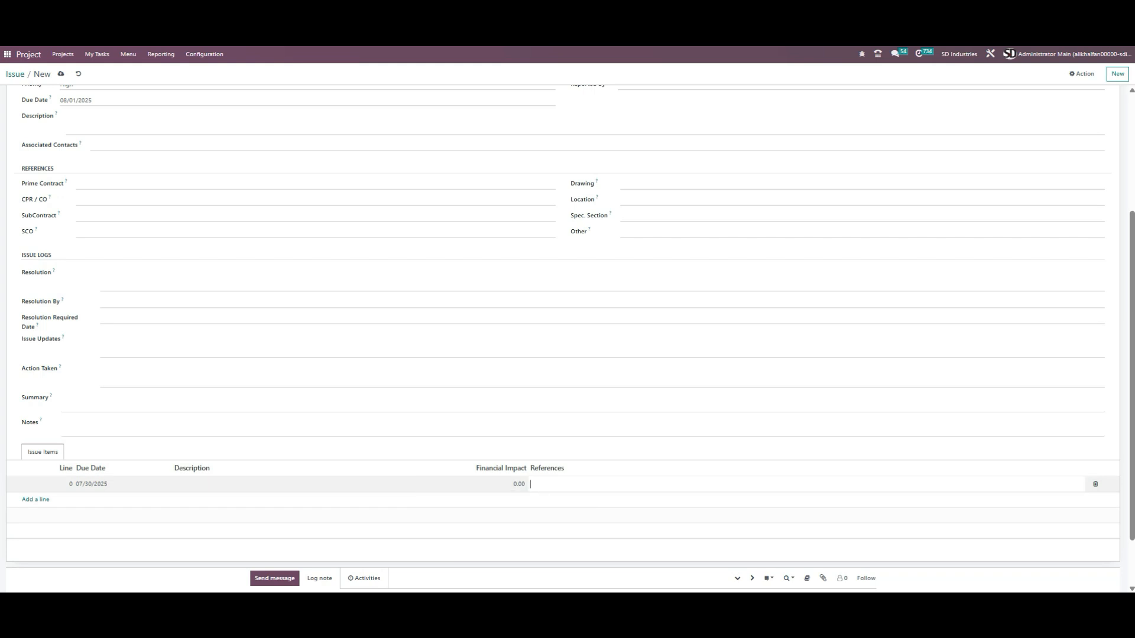
click(367, 303)
scroll(352, 278, up, 3)
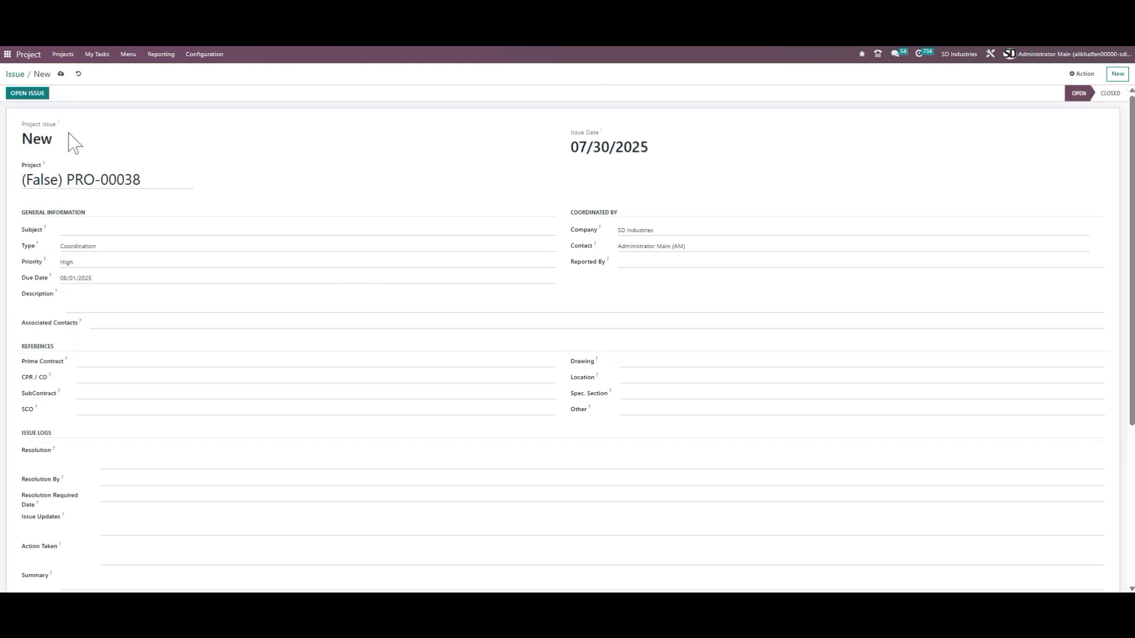
Step: Return to the issue list, then open project PRO-00038 and review its Issues tab
click(79, 74)
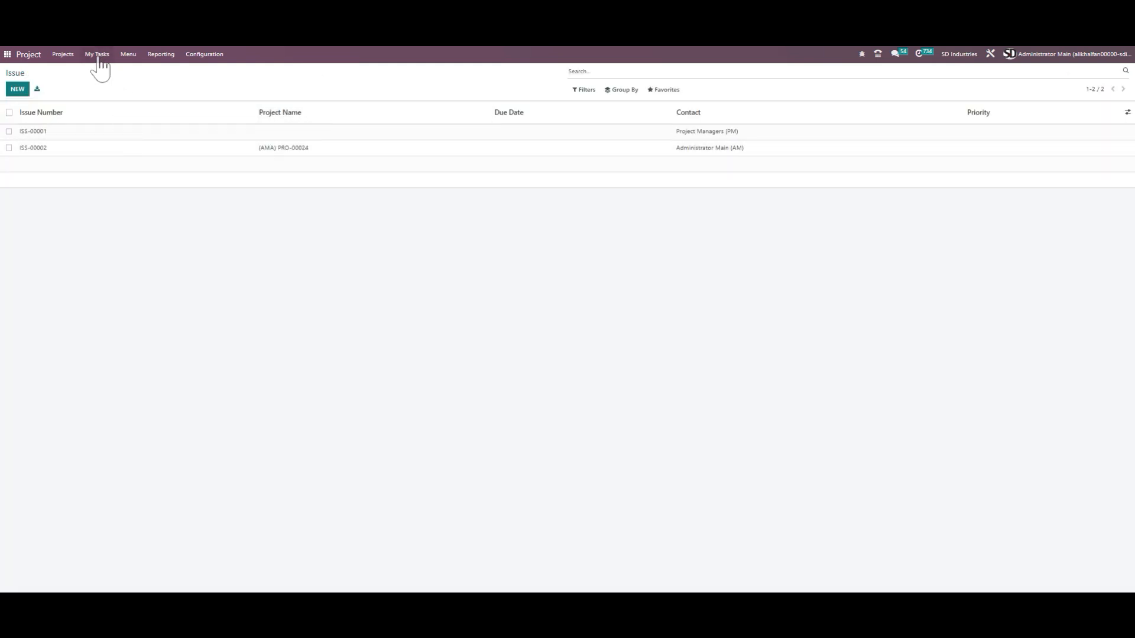
click(63, 56)
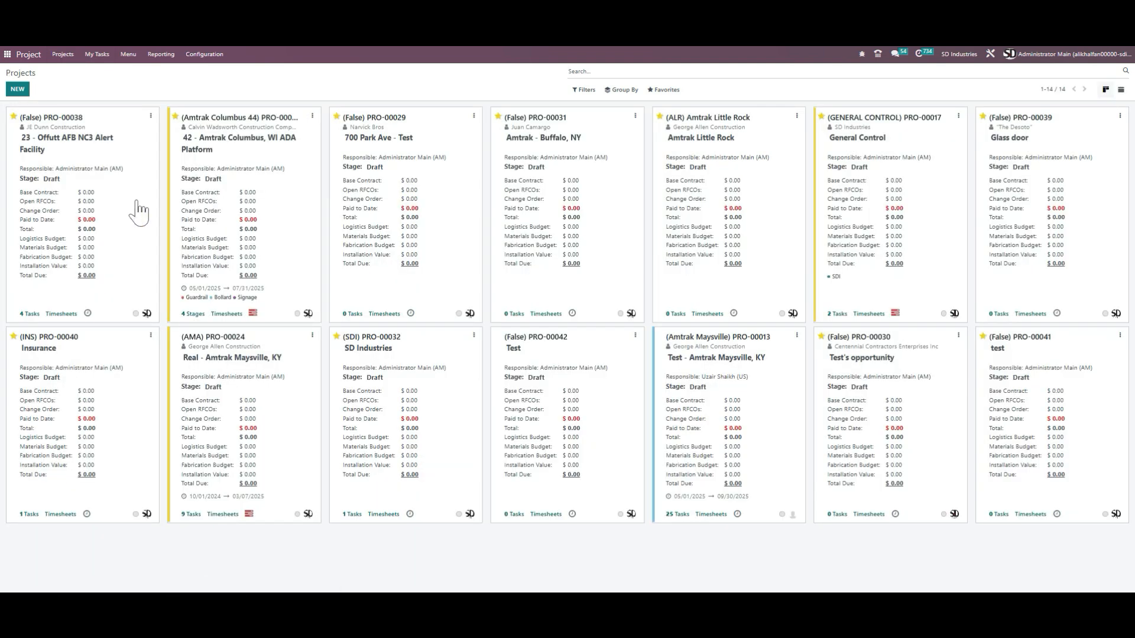
click(141, 210)
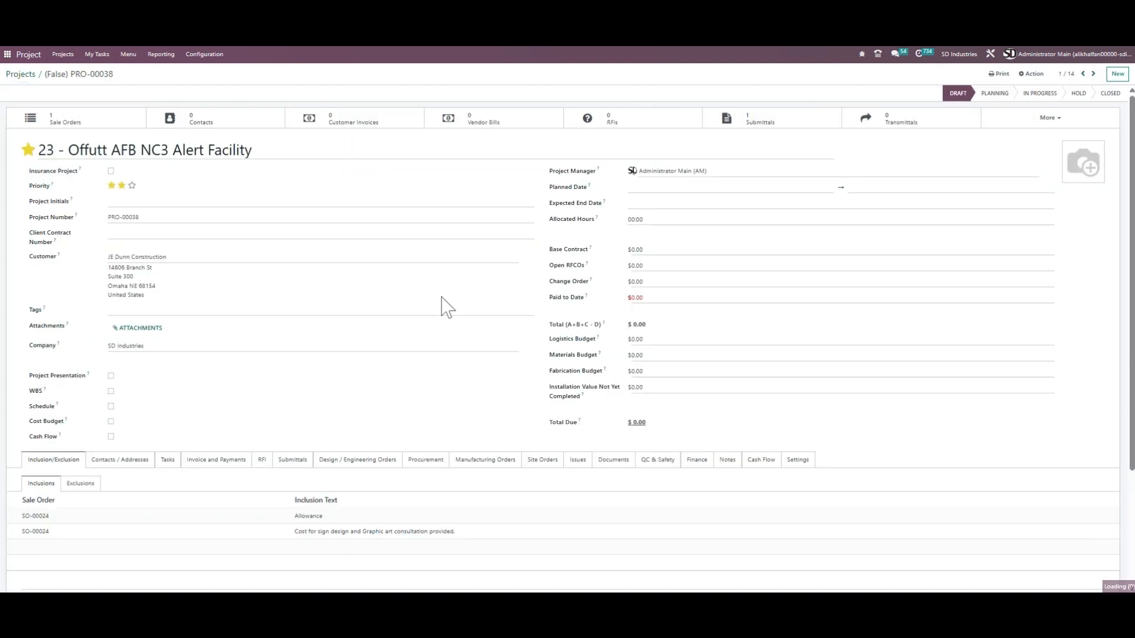
scroll(550, 308, down, 3)
click(578, 308)
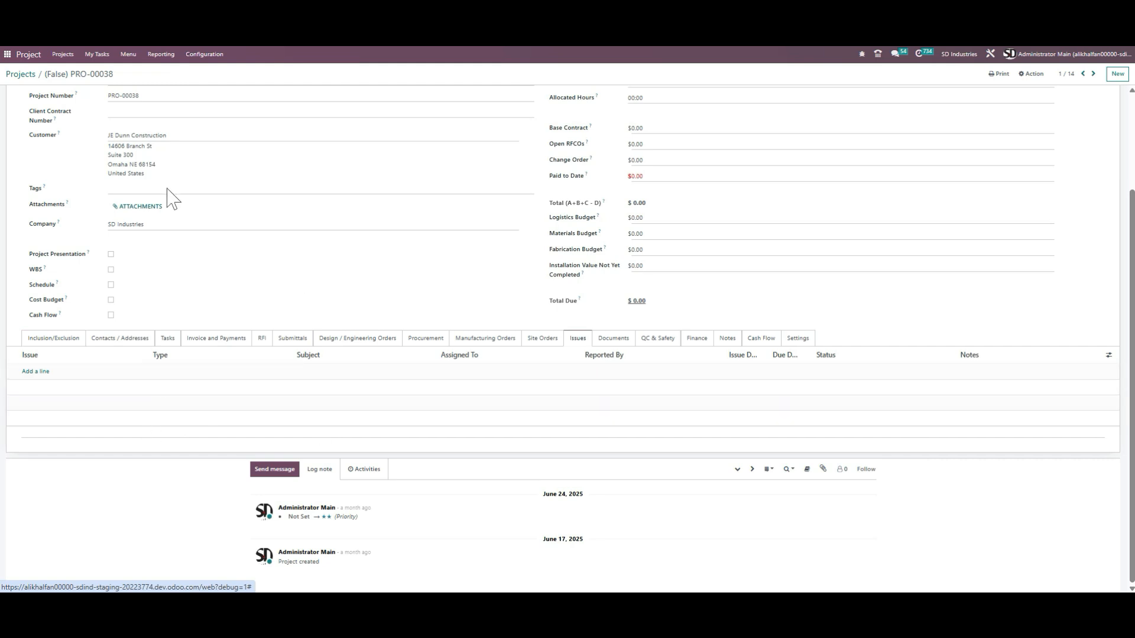
Step: Go back to the projects overview and head toward the Submittals list
scroll(177, 225, up, 3)
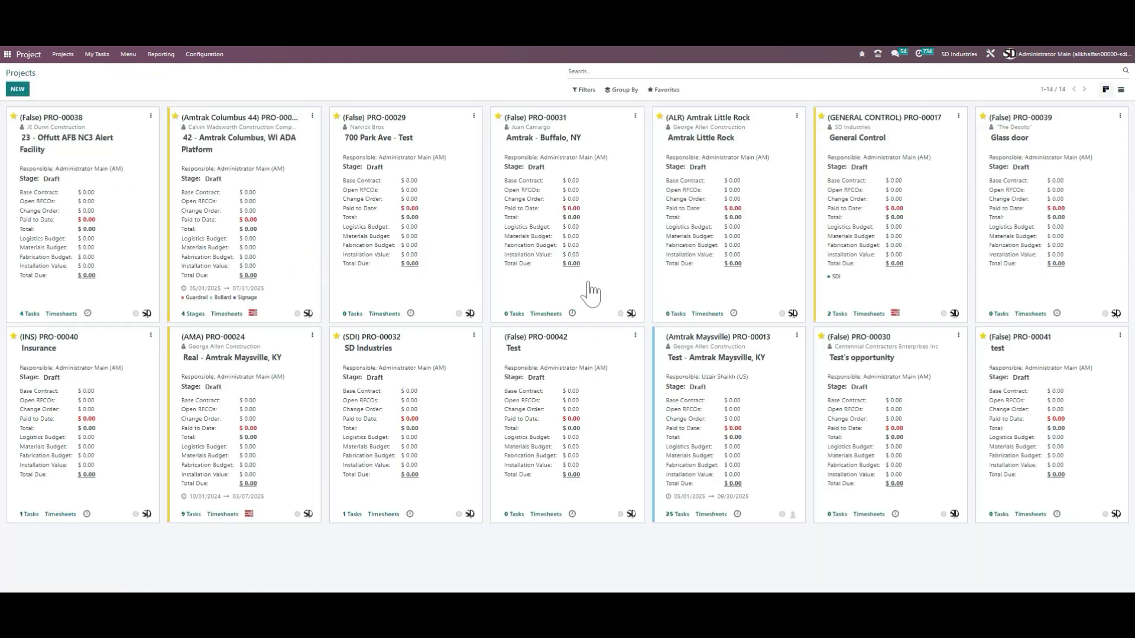
click(128, 55)
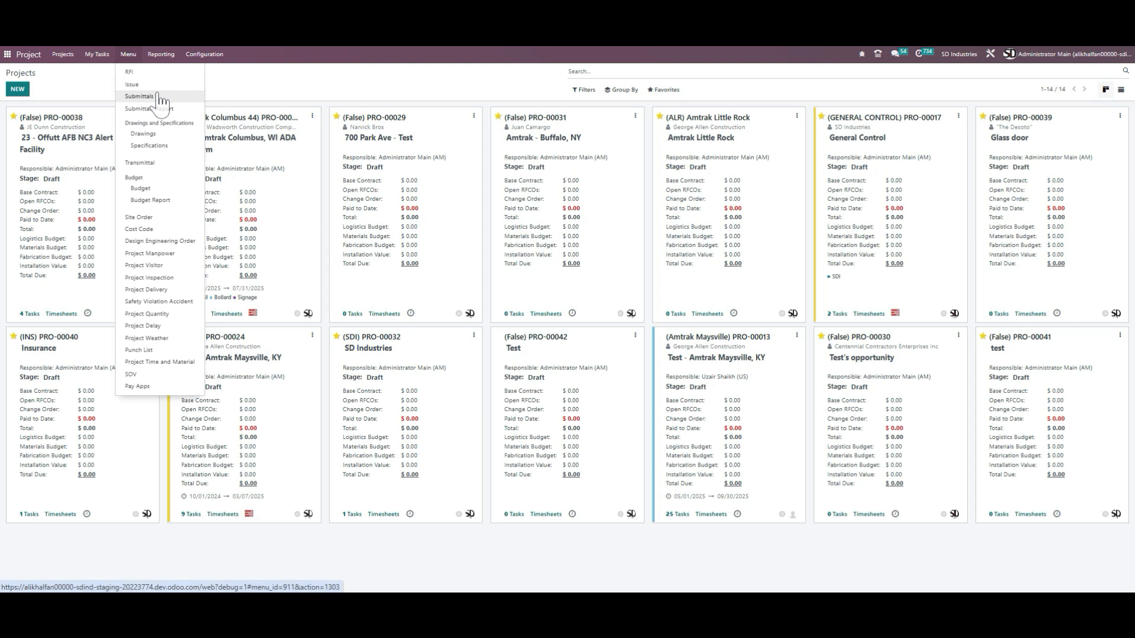